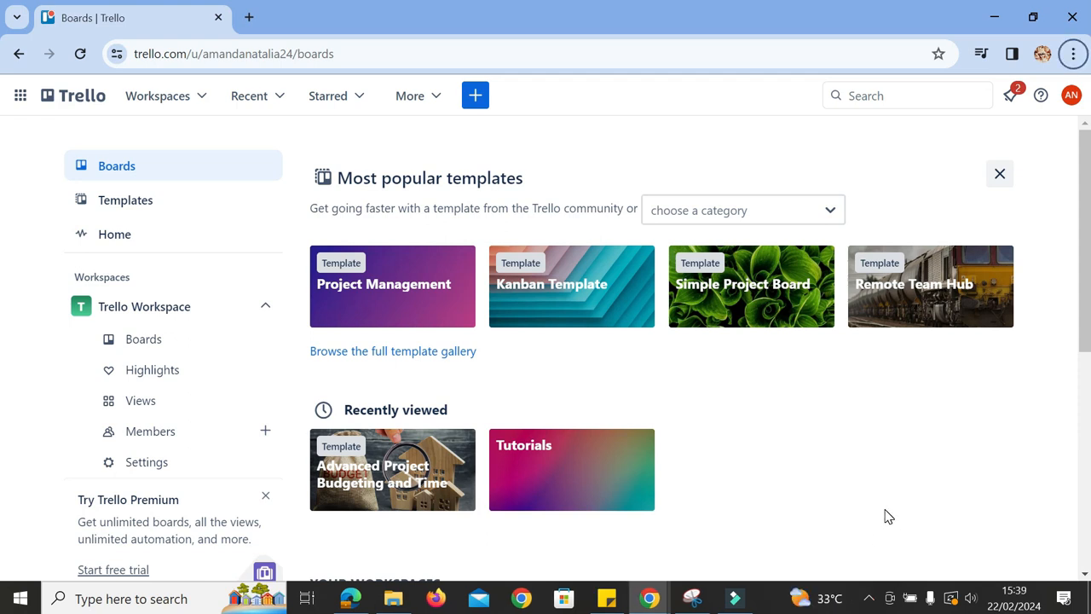
left_click(243, 98)
left_click(245, 98)
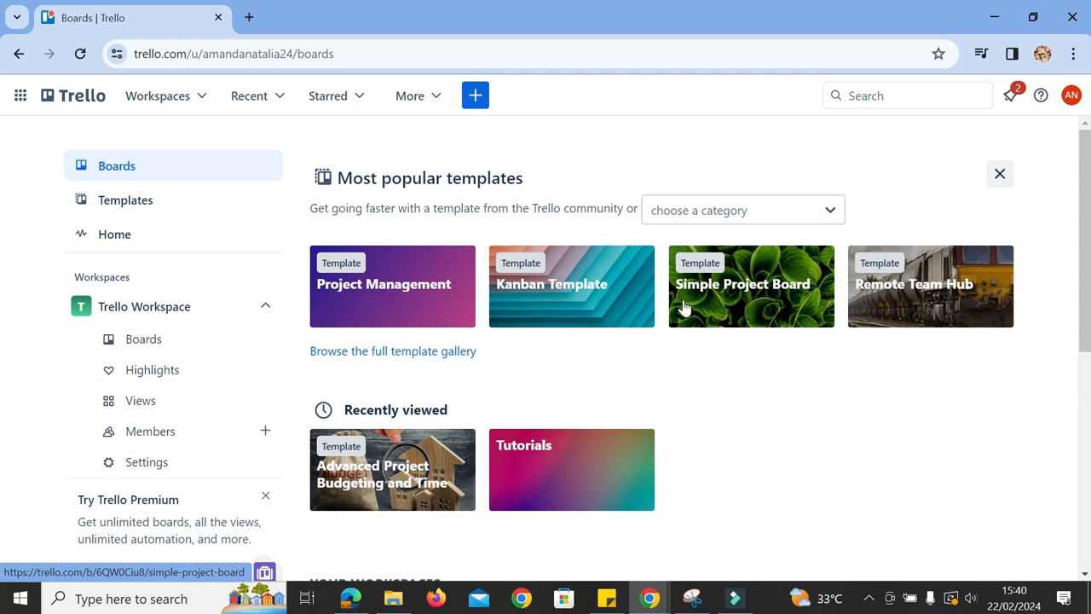
Open the full template gallery and look through its featured templates and list of categories
left_click(414, 355)
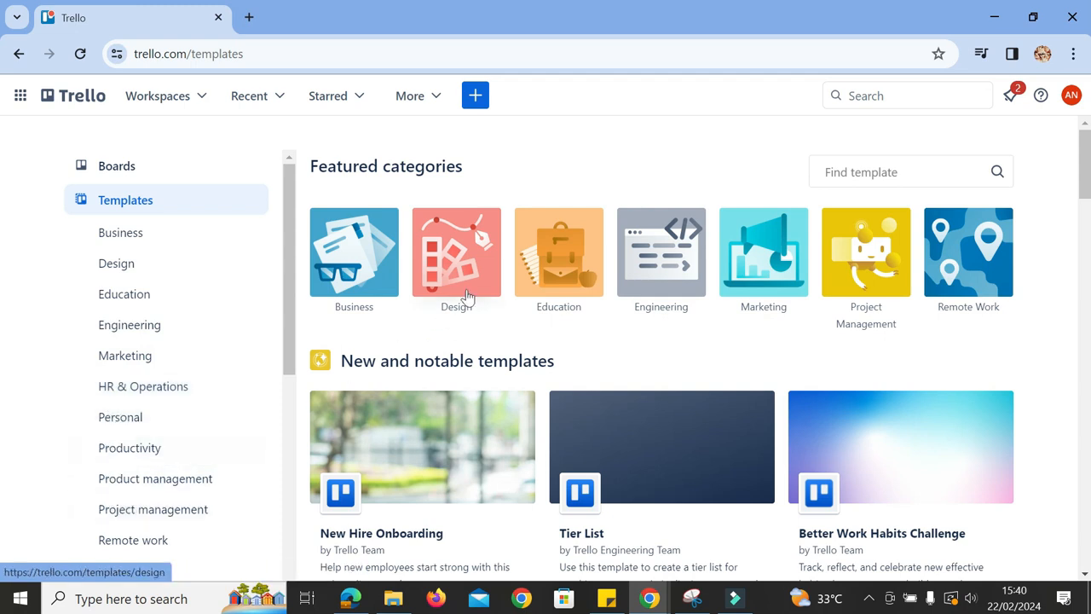
scroll(604, 292, "down", 3)
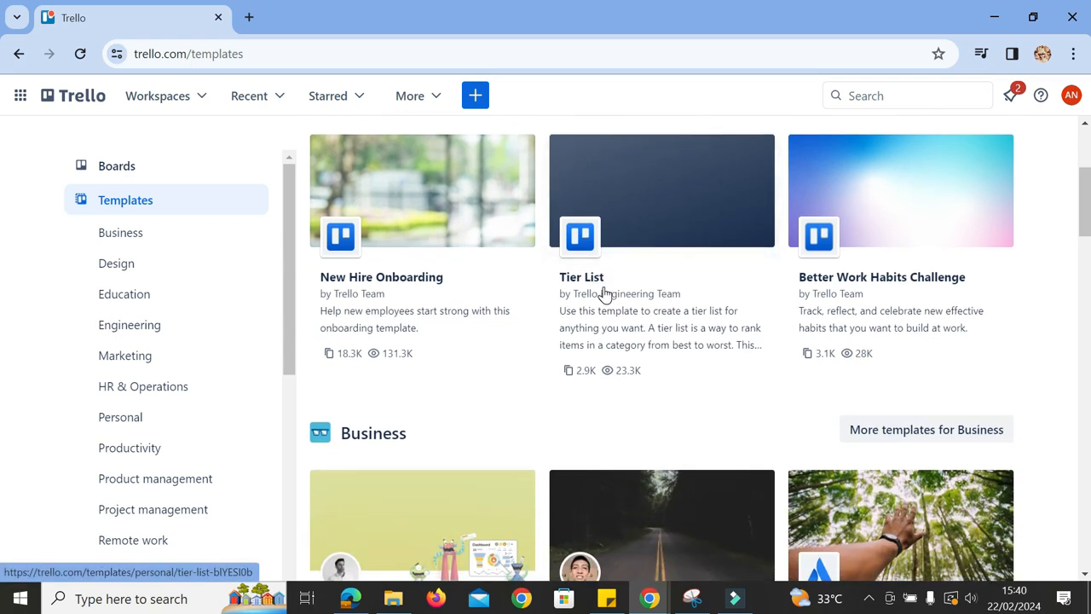
scroll(604, 291, "down", 2)
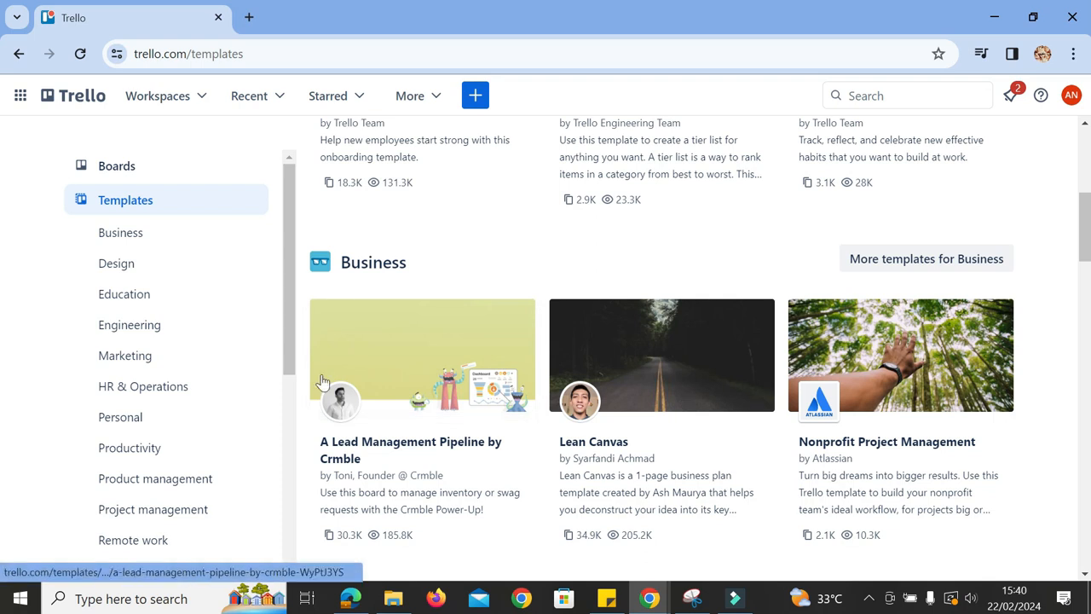
scroll(190, 372, "down", 1)
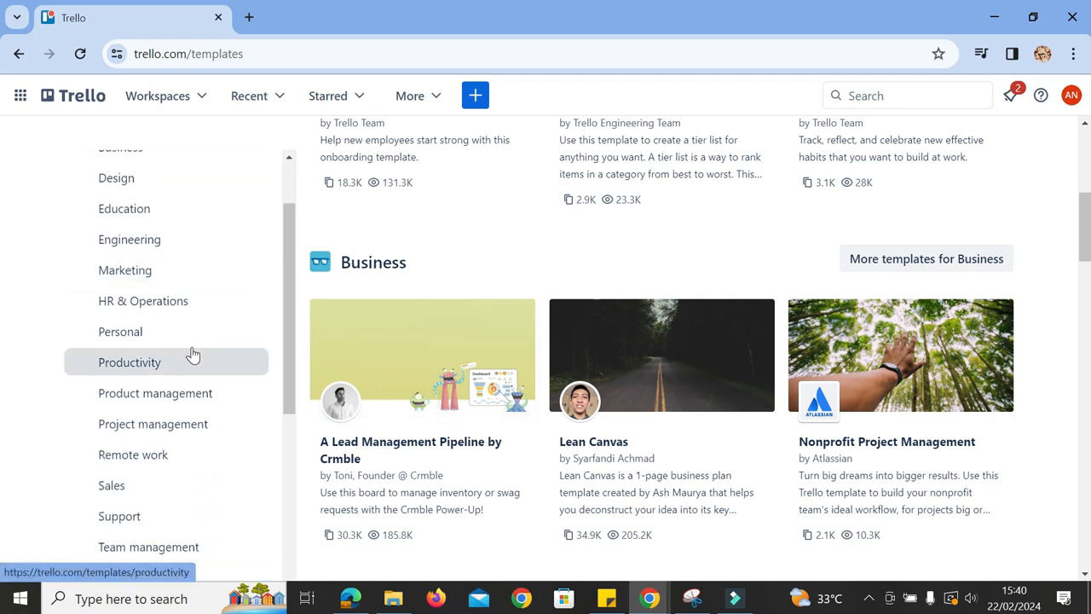
Open the Marketing Overview template from the Marketing category and view its preview board
left_click(202, 272)
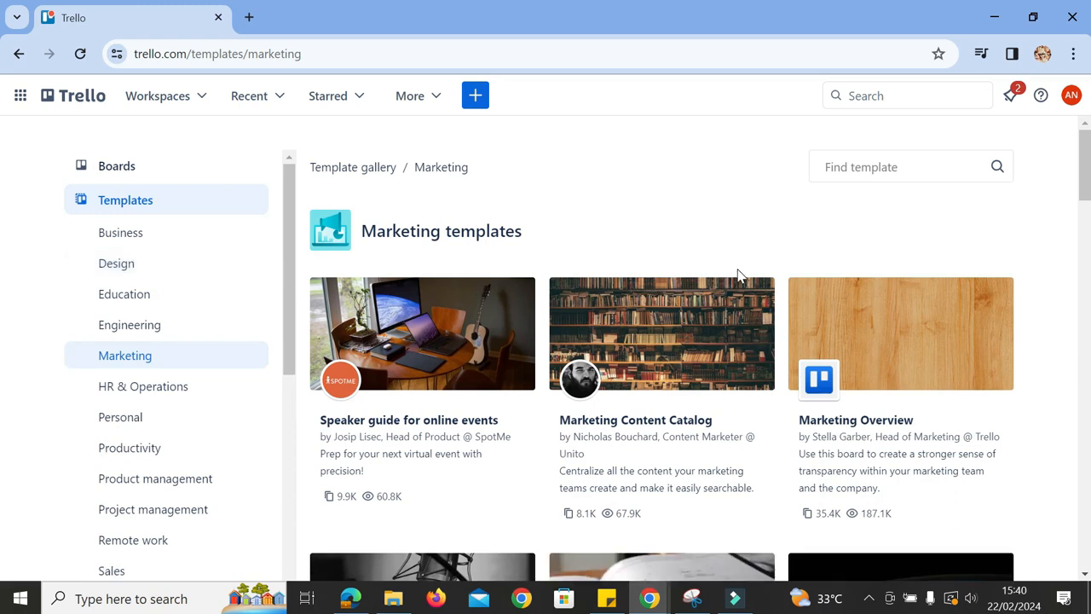
scroll(738, 274, "down", 3)
scroll(738, 274, "up", 1)
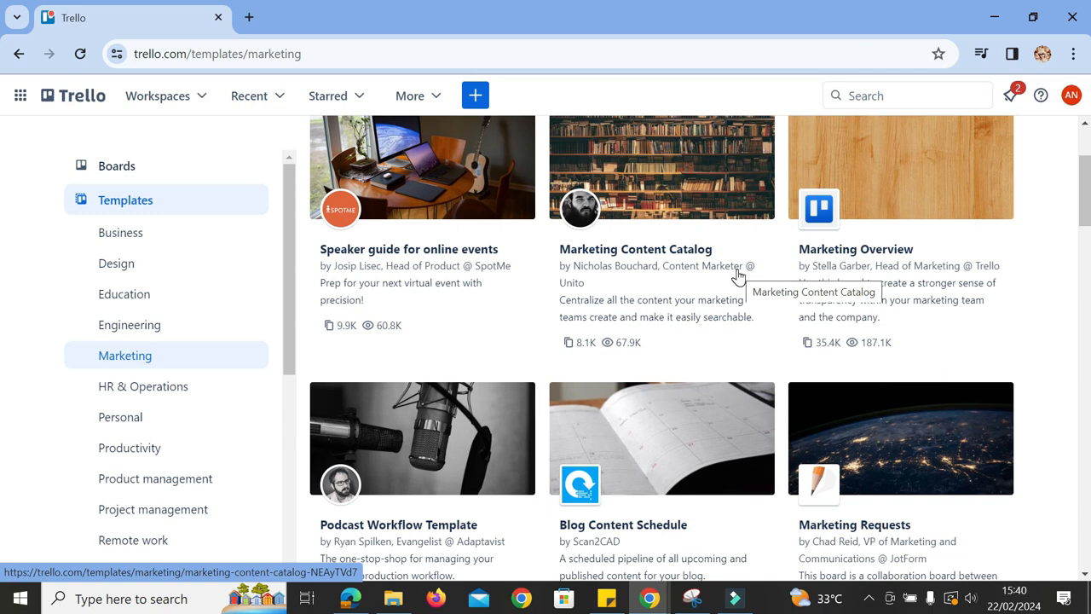
left_click(889, 205)
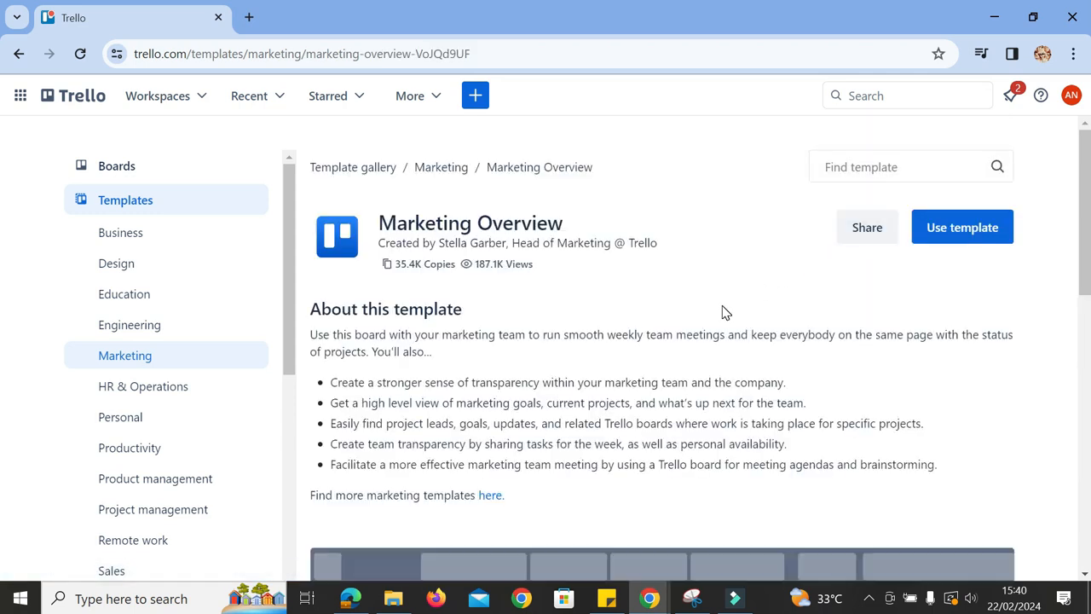
scroll(724, 312, "down", 5)
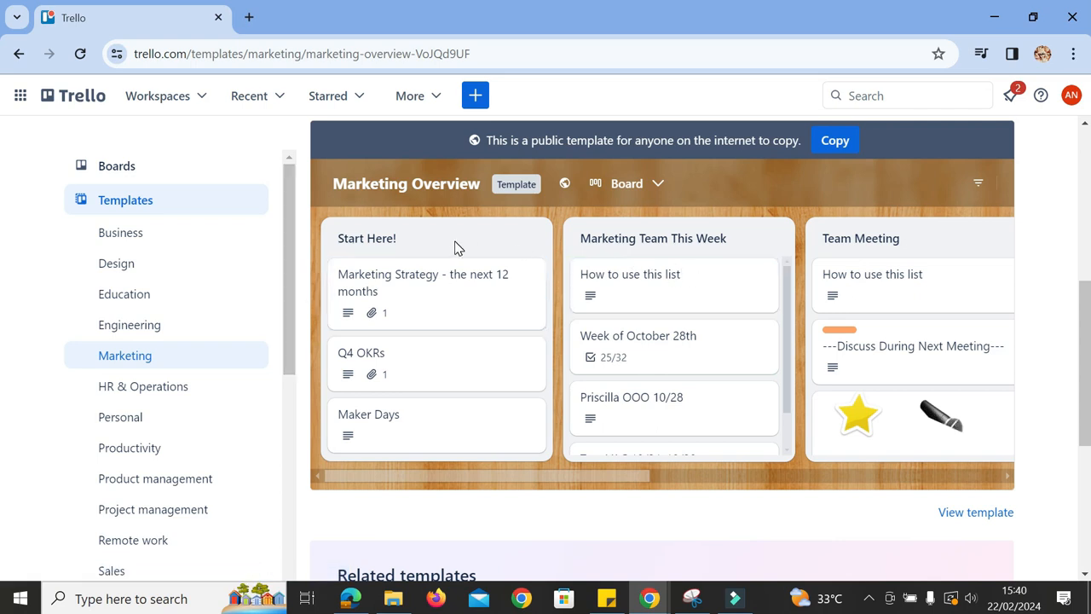
Read the "Marketing Strategy - the next 12 months" card and Marketing Team This Week's "How to use this list" card, then view the board's remaining lists
left_click(414, 283)
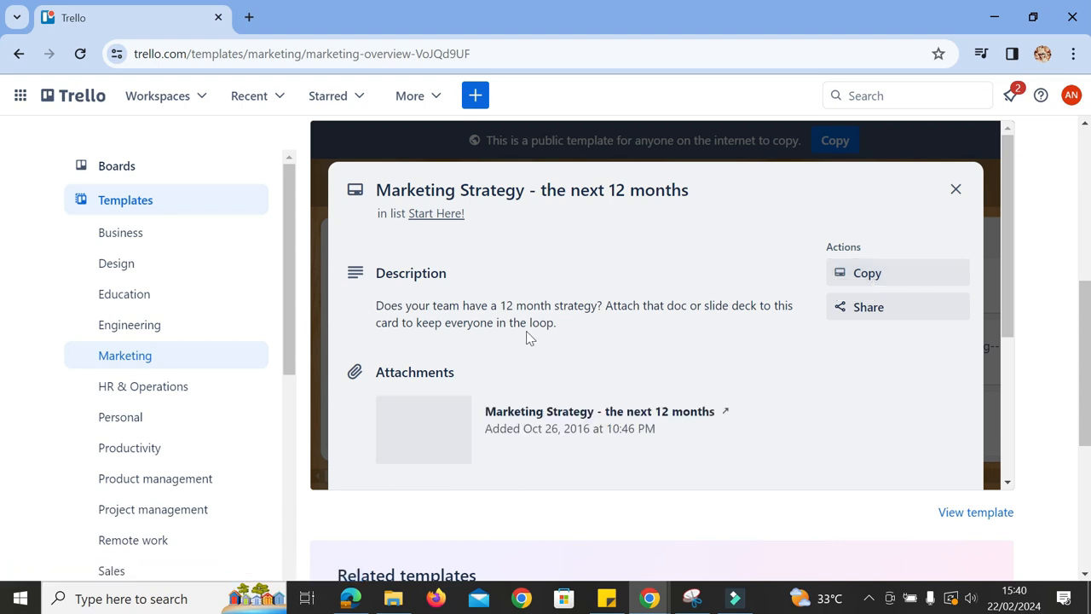
left_click(947, 201)
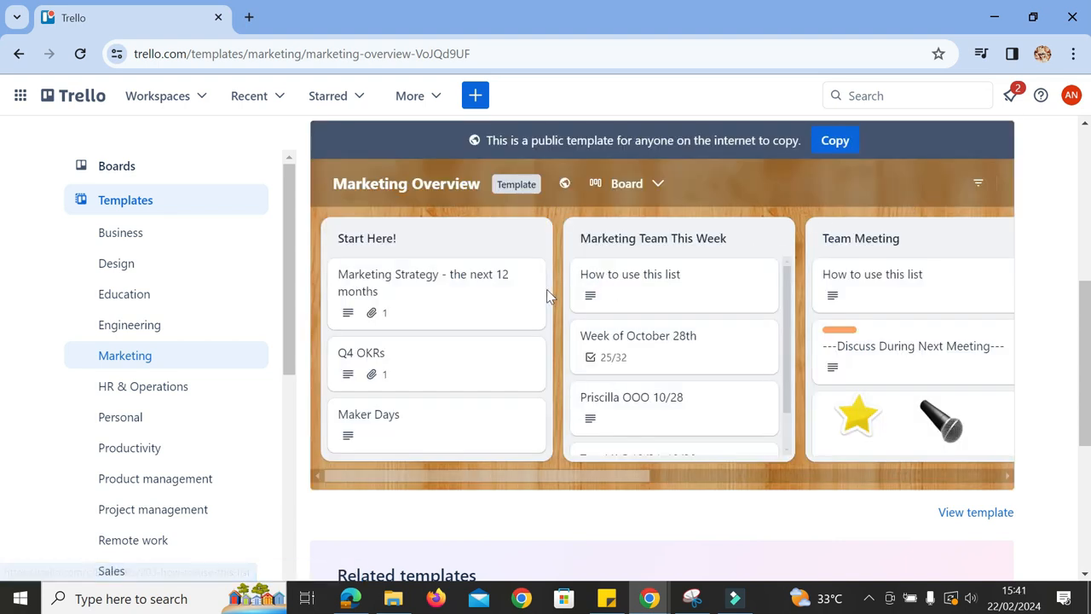
left_click(702, 281)
scroll(578, 281, "down", 3)
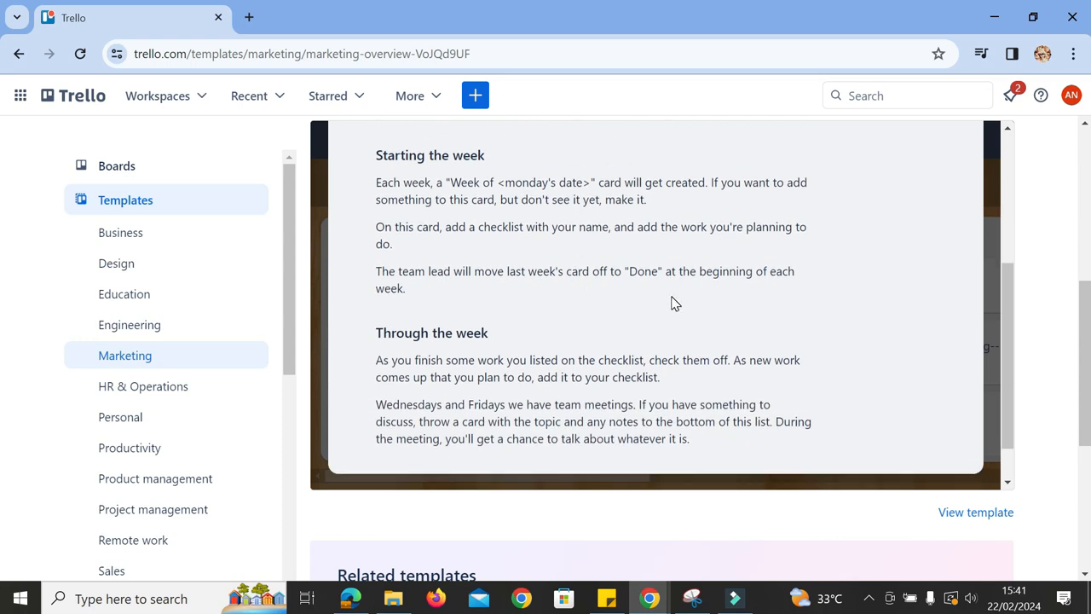
scroll(670, 302, "up", 5)
left_click(958, 193)
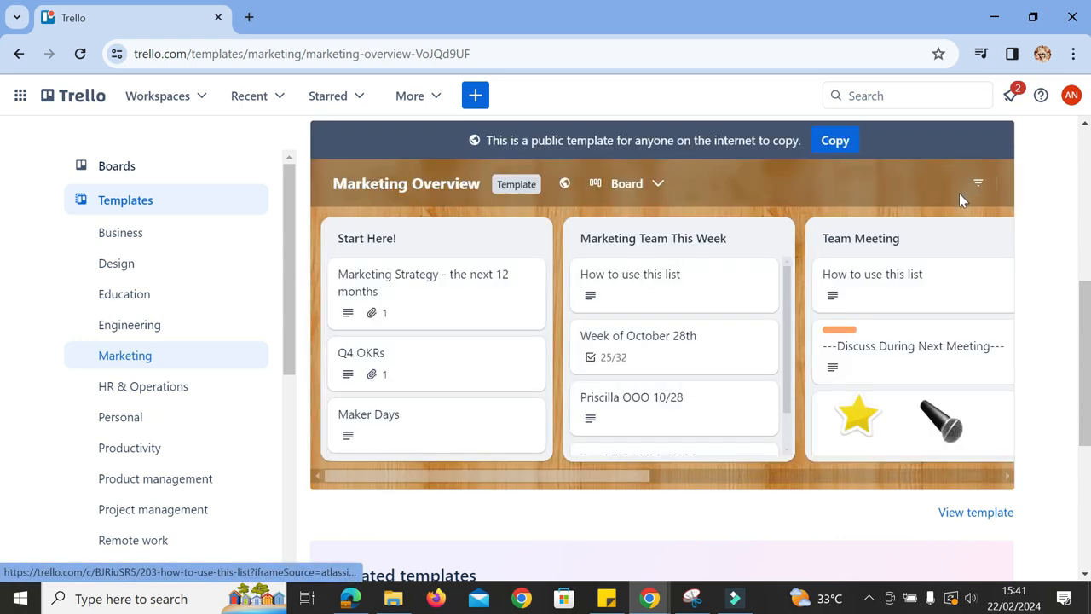
left_click_drag(600, 483, 917, 461)
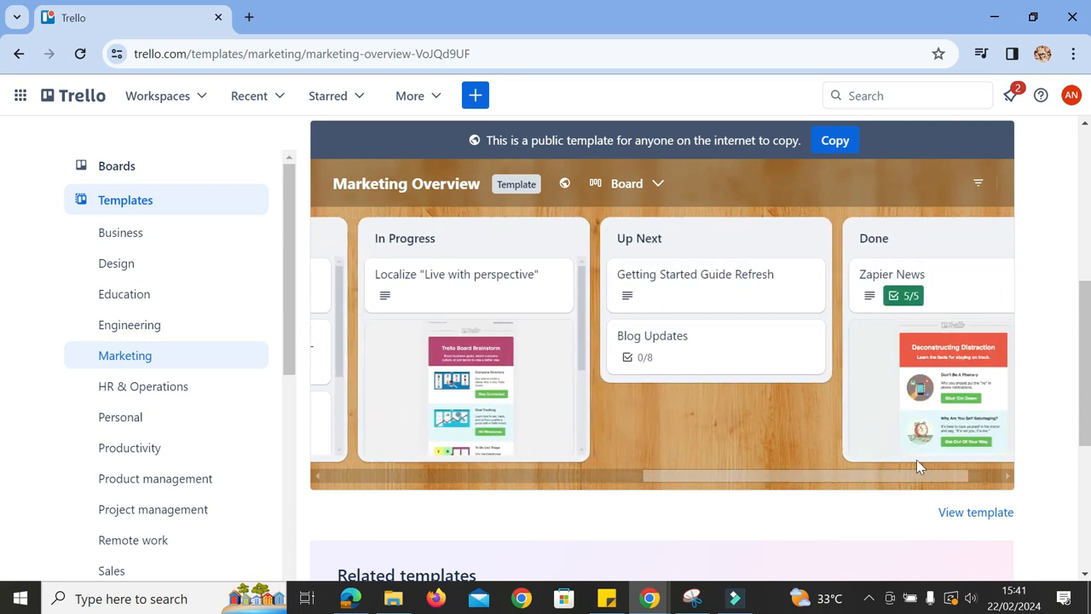
Open the Advanced Project Budgeting and Time Tracking template from the Project management category
left_click(156, 510)
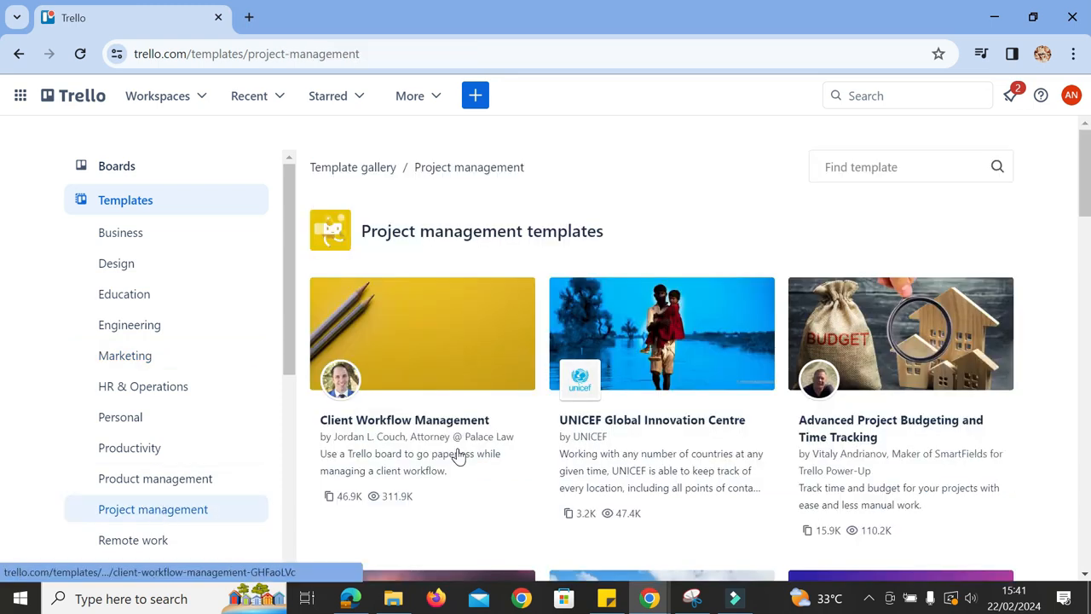
scroll(877, 362, "down", 2)
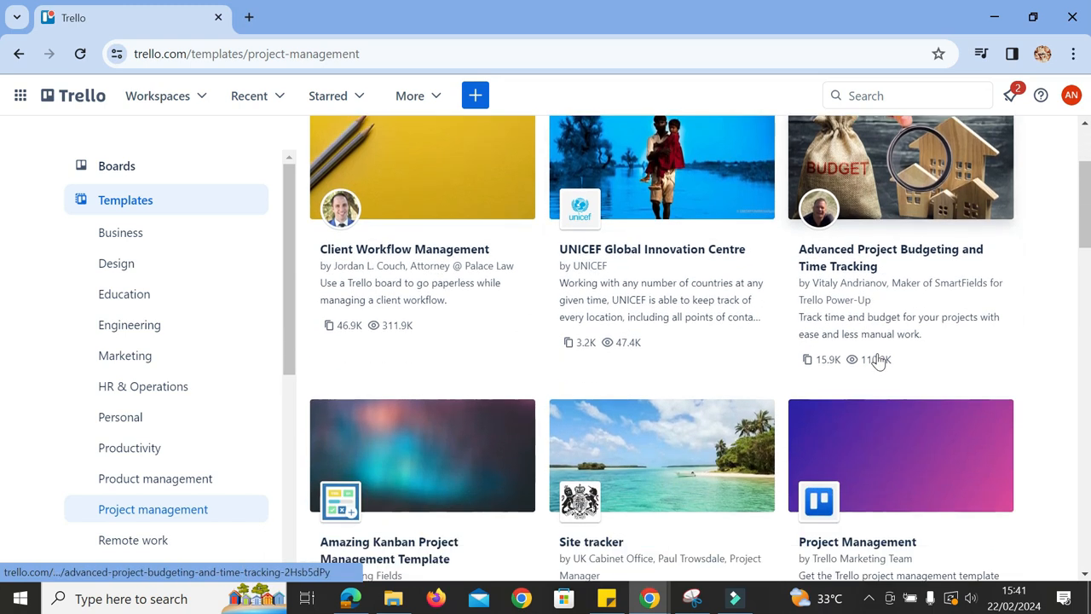
left_click(789, 267)
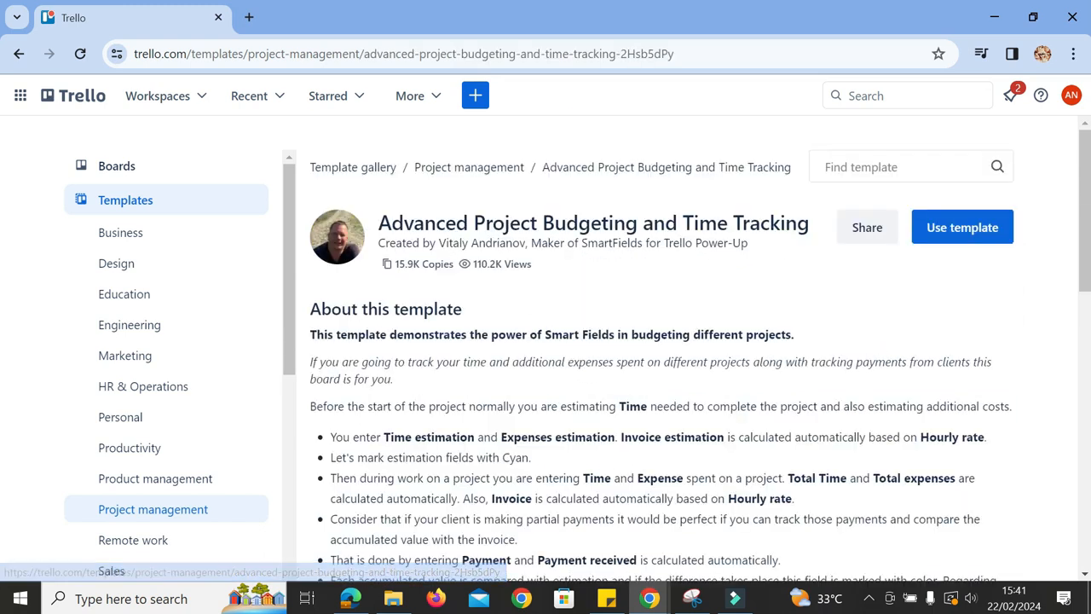
Examine the time, expense and invoice fields on the To Do and Done cards of the budgeting template's preview board
scroll(602, 375, "down", 5)
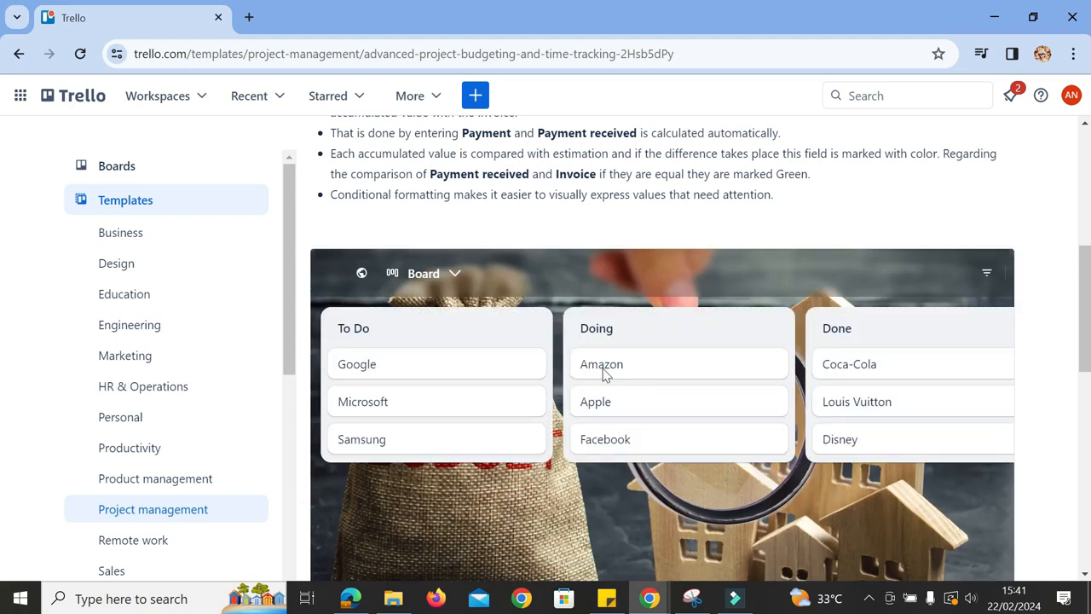
scroll(603, 376, "down", 1)
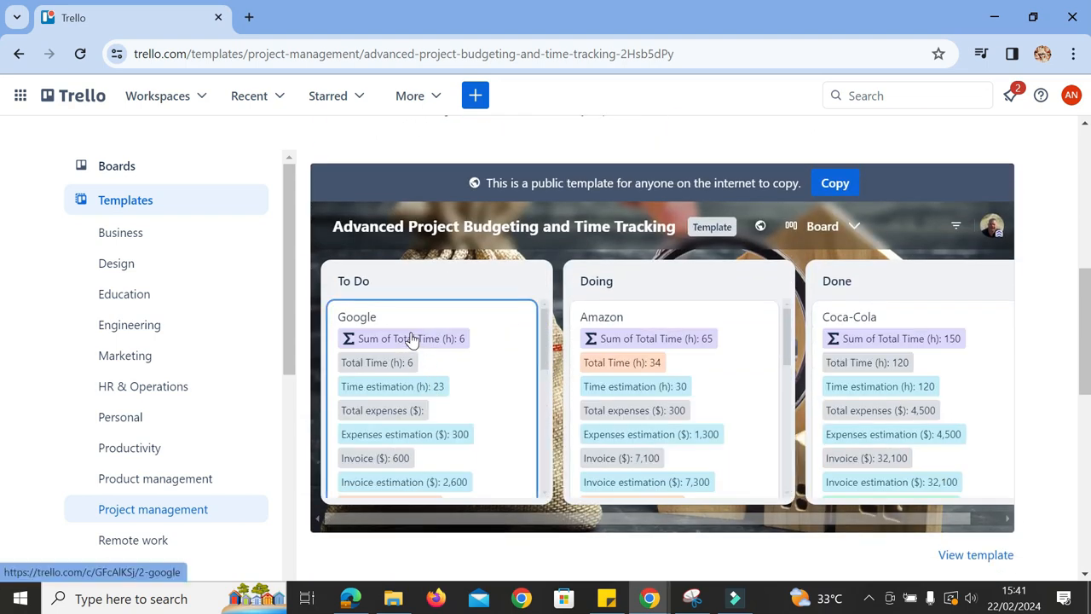
scroll(413, 338, "down", 2)
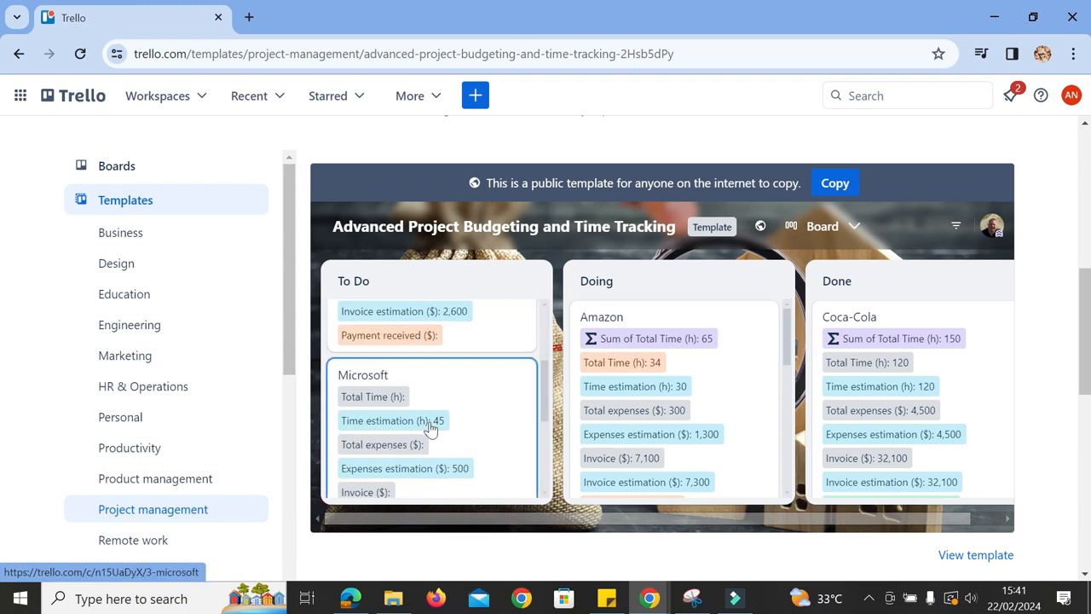
scroll(431, 428, "down", 1)
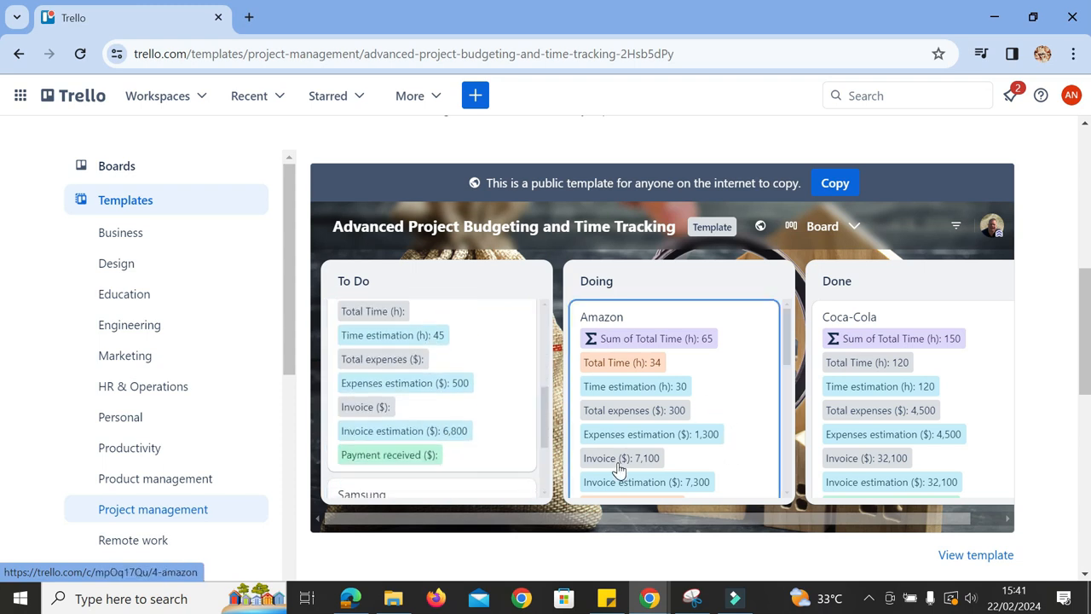
scroll(849, 390, "down", 4)
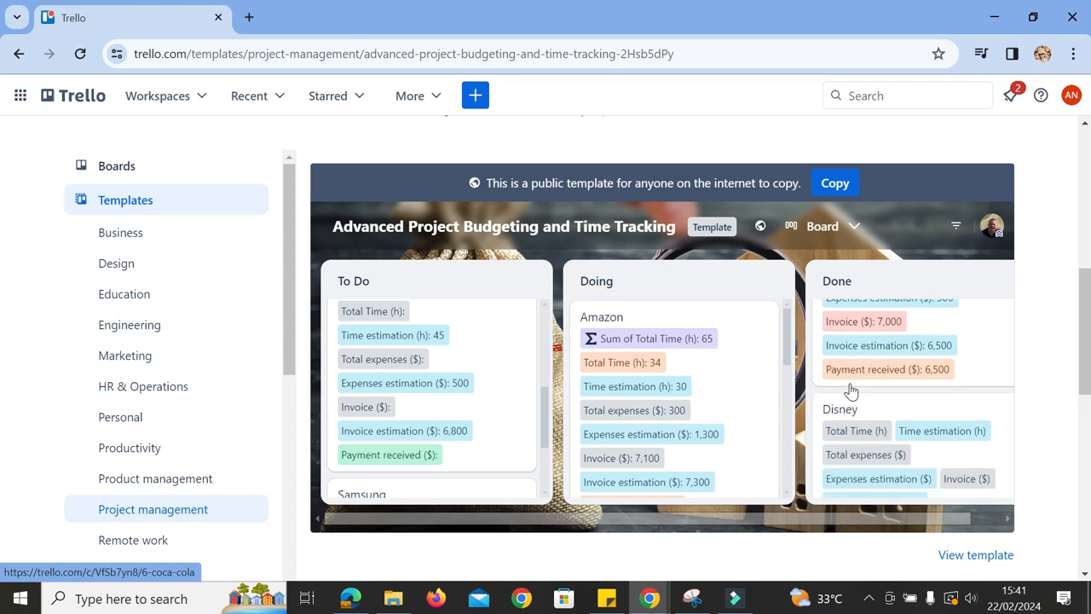
Go back to the project management templates and review the Client Workflow Management template's Power-Ups and related templates
key("alt+Left")
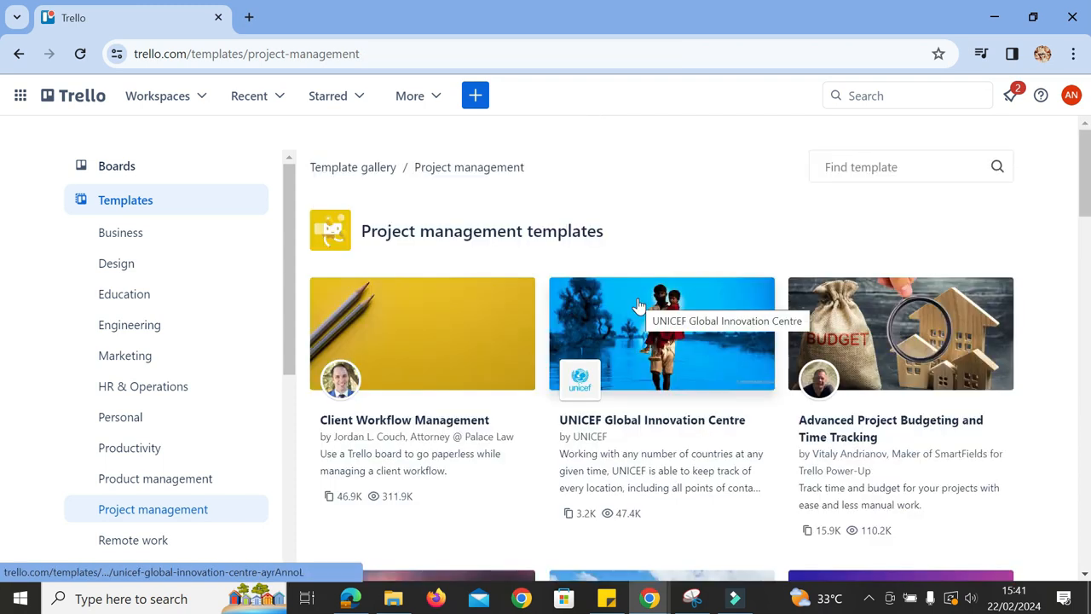
left_click(403, 371)
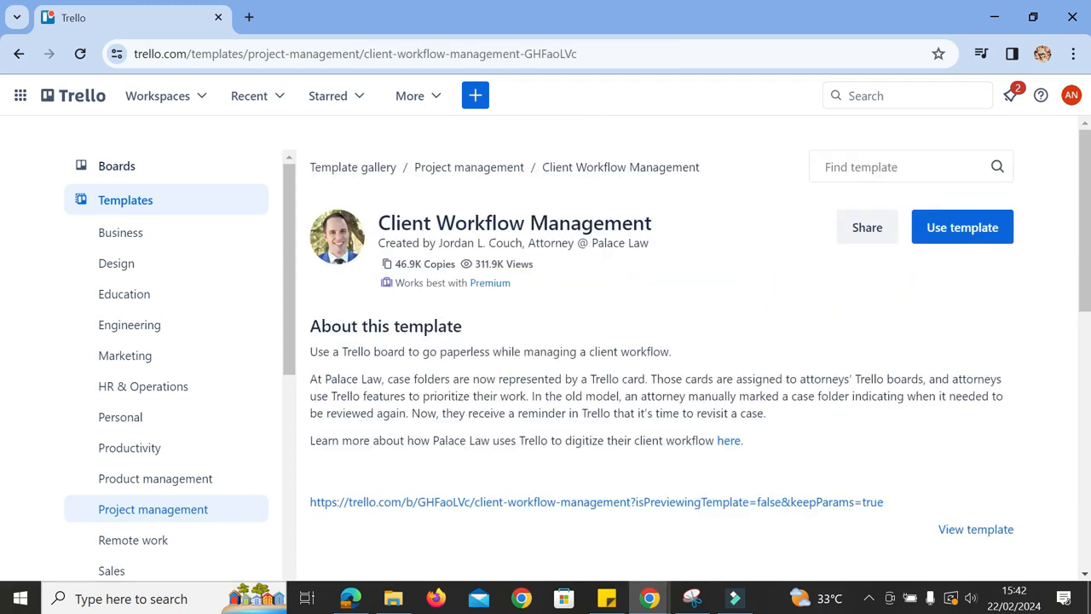
scroll(746, 375, "down", 7)
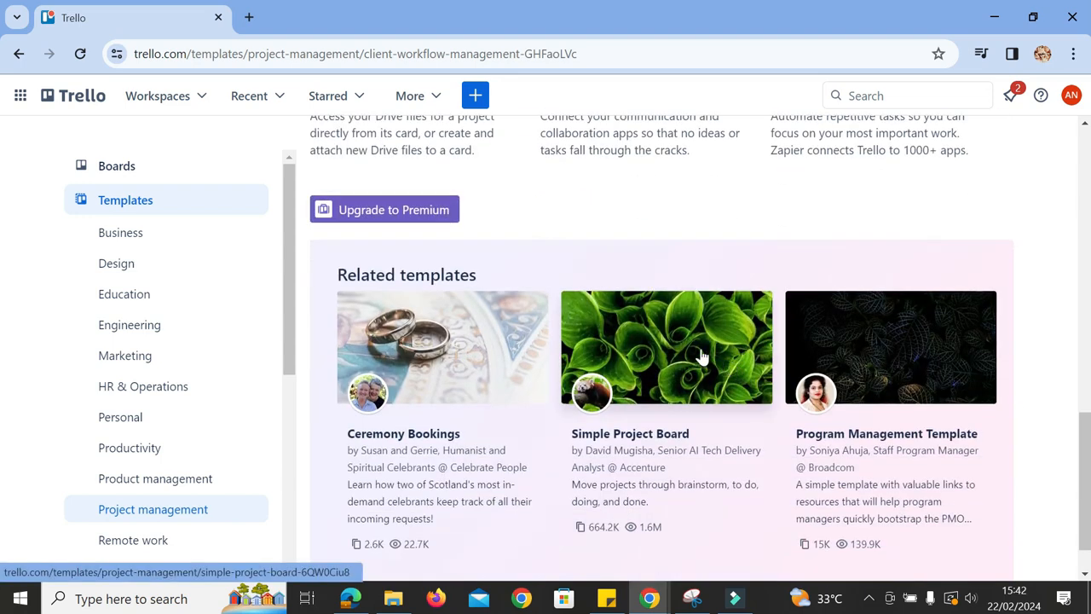
scroll(700, 357, "up", 3)
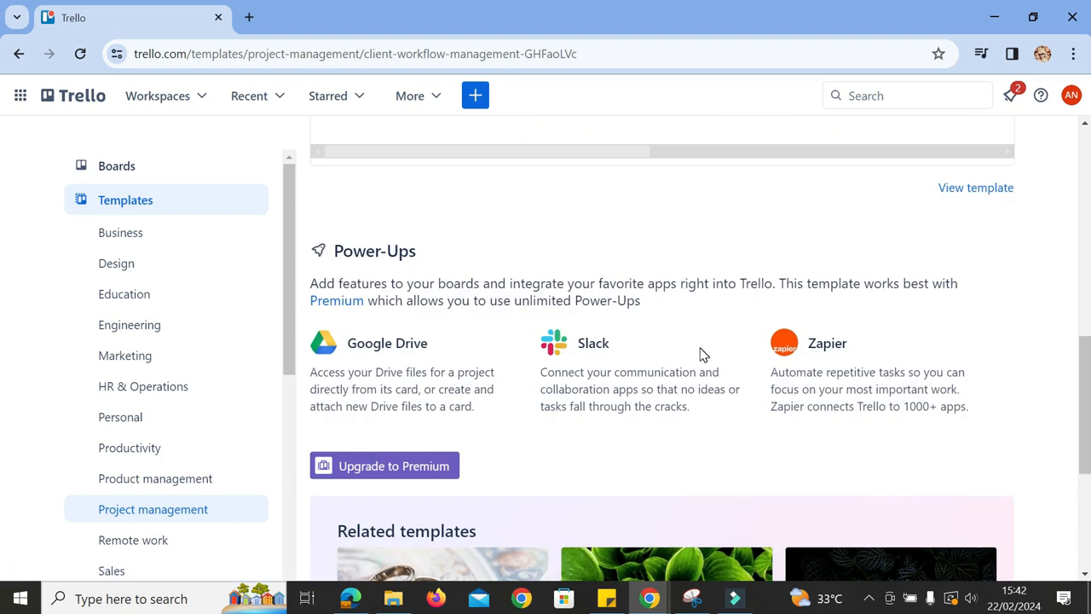
scroll(703, 354, "down", 1)
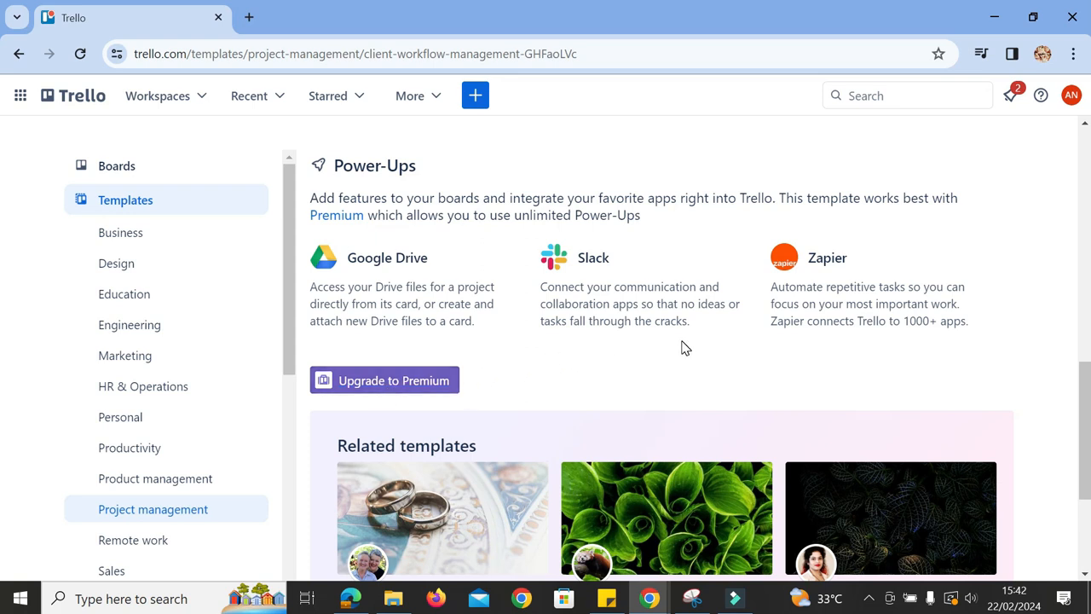
scroll(682, 347, "down", 3)
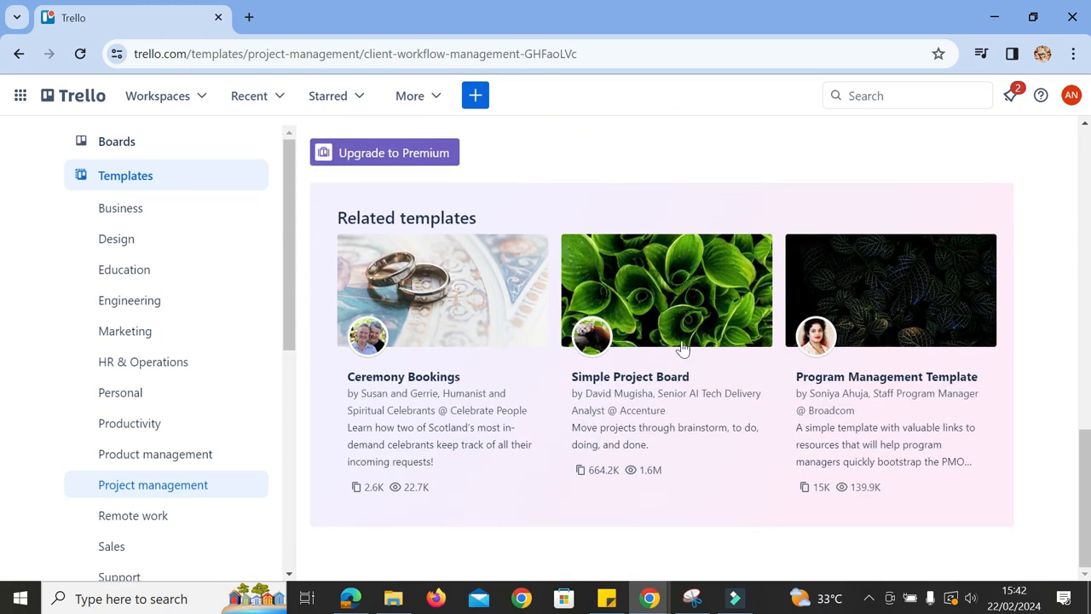
scroll(526, 312, "up", 2)
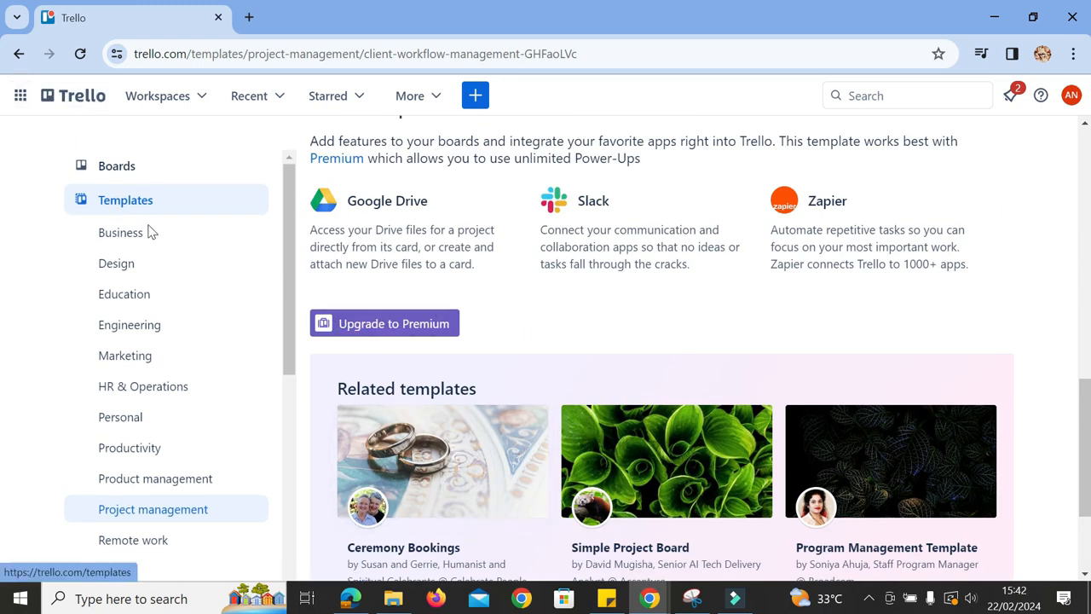
Return to the Project management category and open the Project Management template by the Trello Marketing Team
left_click(155, 509)
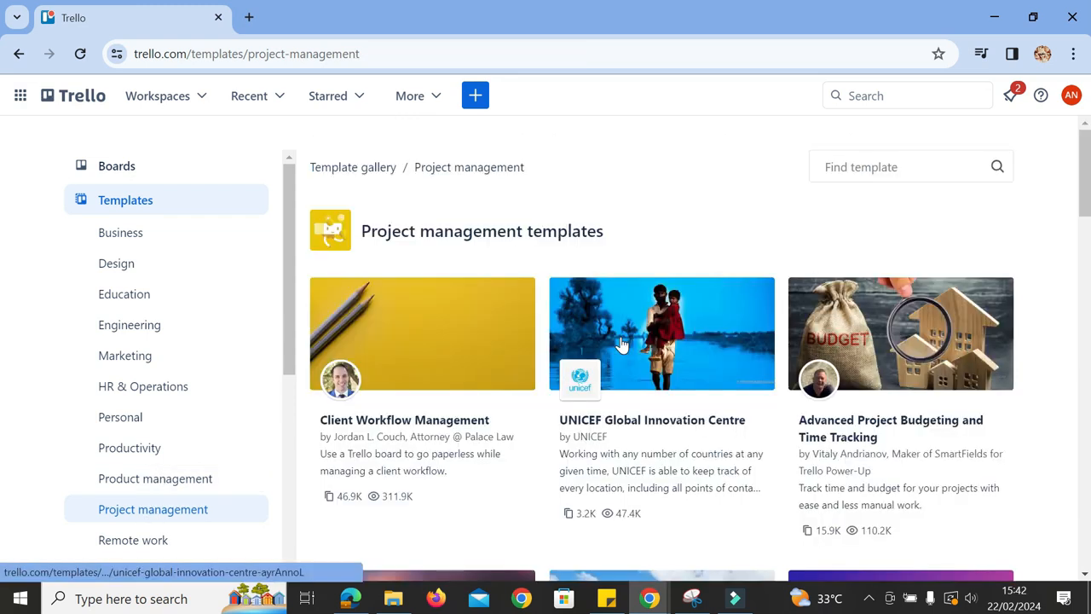
scroll(619, 344, "down", 3)
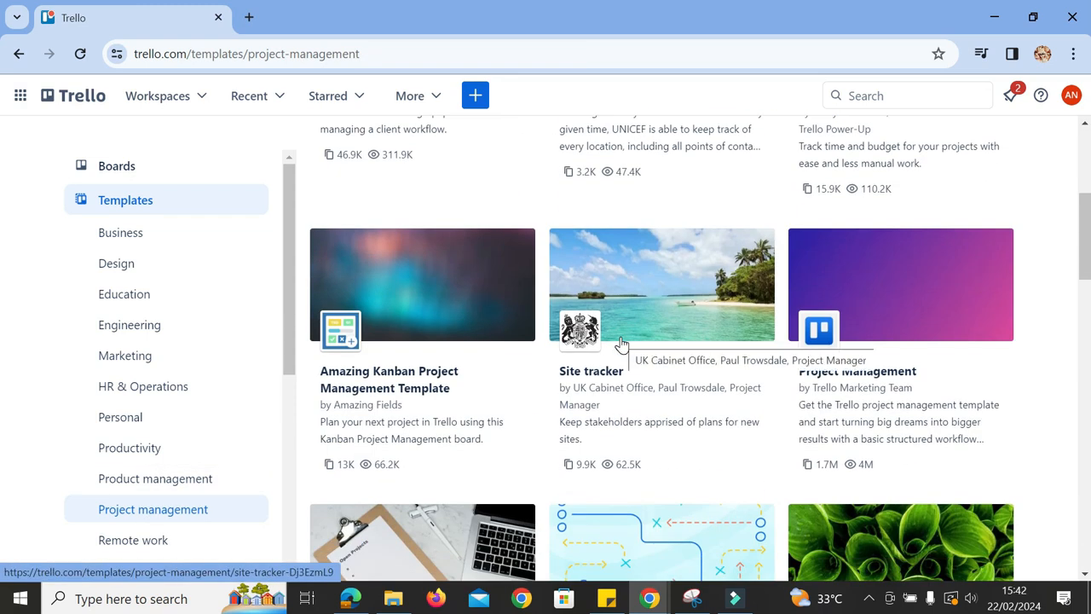
left_click(880, 321)
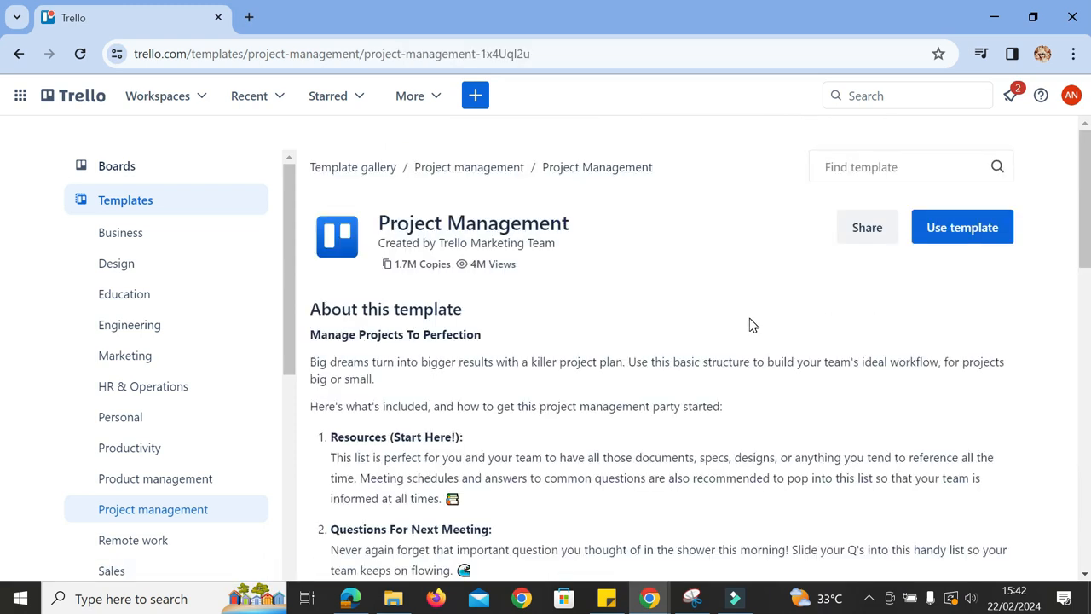
Review the Project Management template's description and preview board, and return to its option for using the template
scroll(752, 324, "down", 4)
scroll(749, 318, "down", 4)
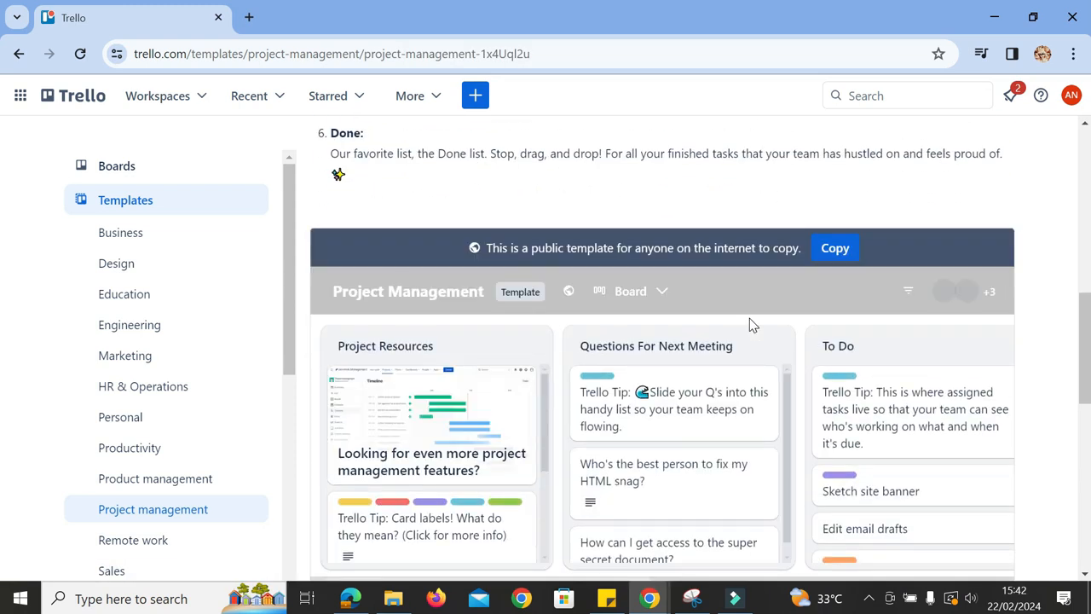
scroll(749, 318, "down", 1)
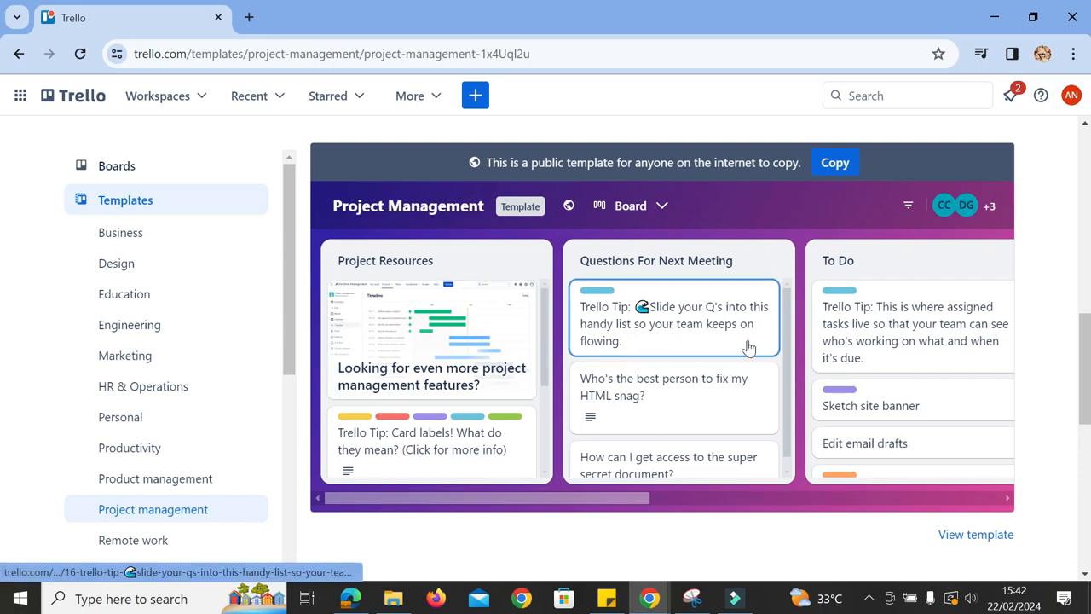
scroll(891, 342, "up", 3)
scroll(890, 342, "up", 5)
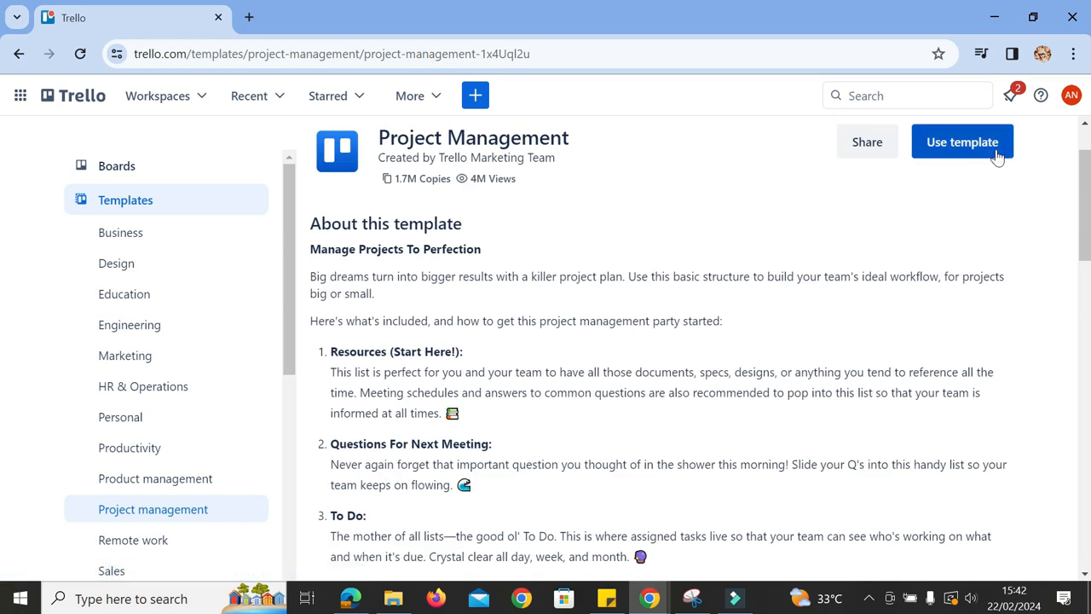
Create a board titled Project Management from the template in Trello Workspace, keeping its cards and template cards
left_click(963, 141)
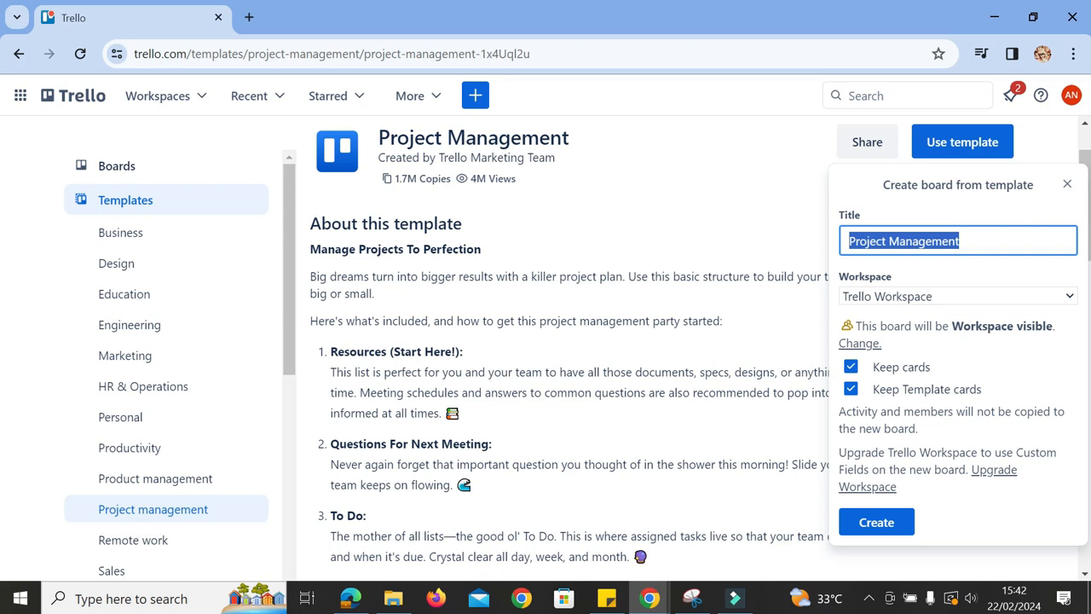
left_click(958, 296)
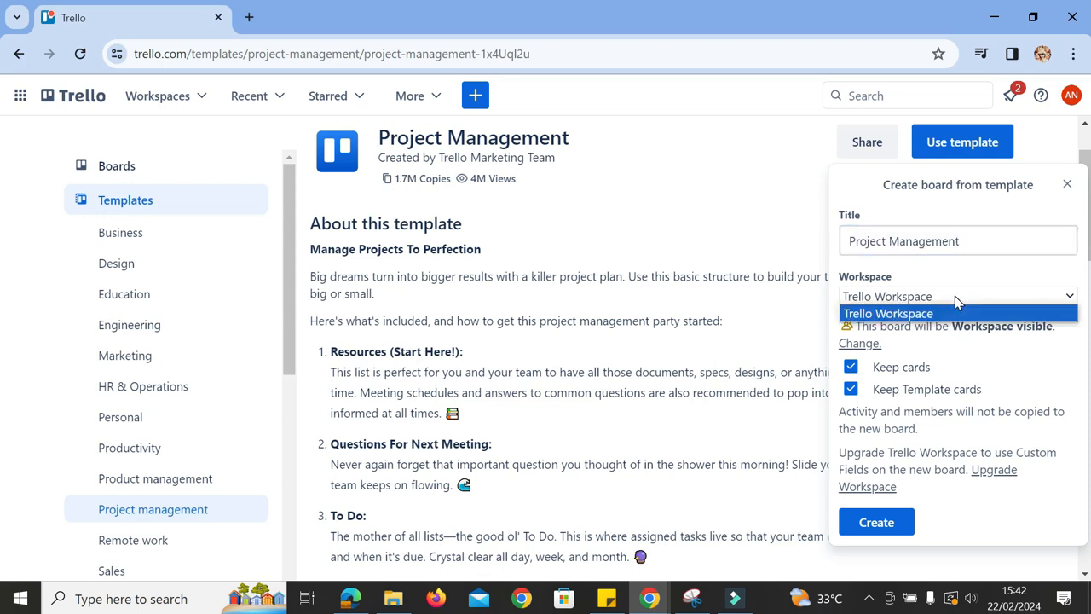
left_click(958, 298)
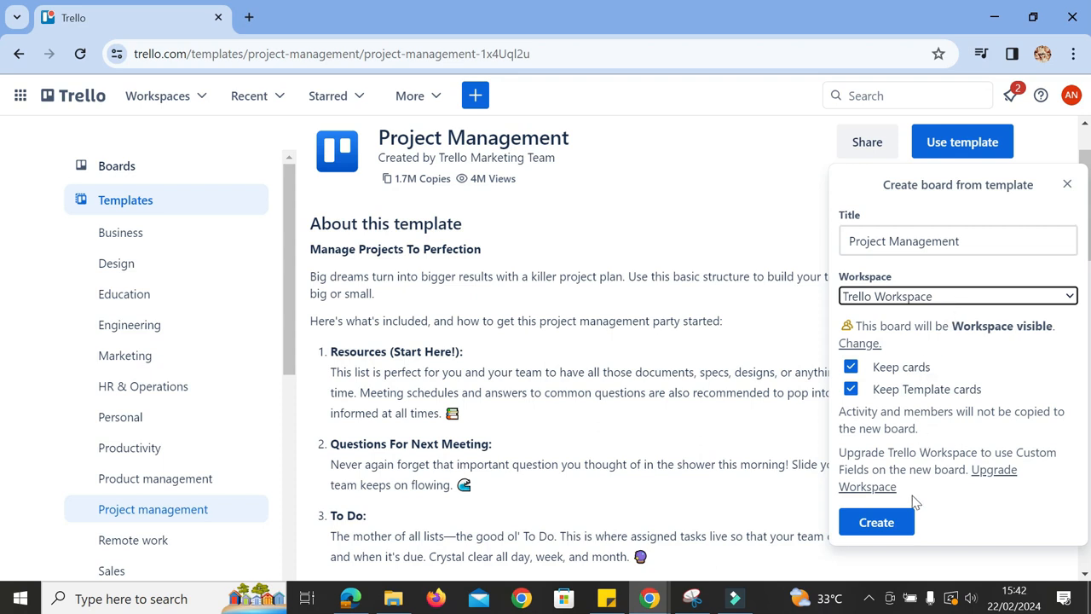
left_click(861, 530)
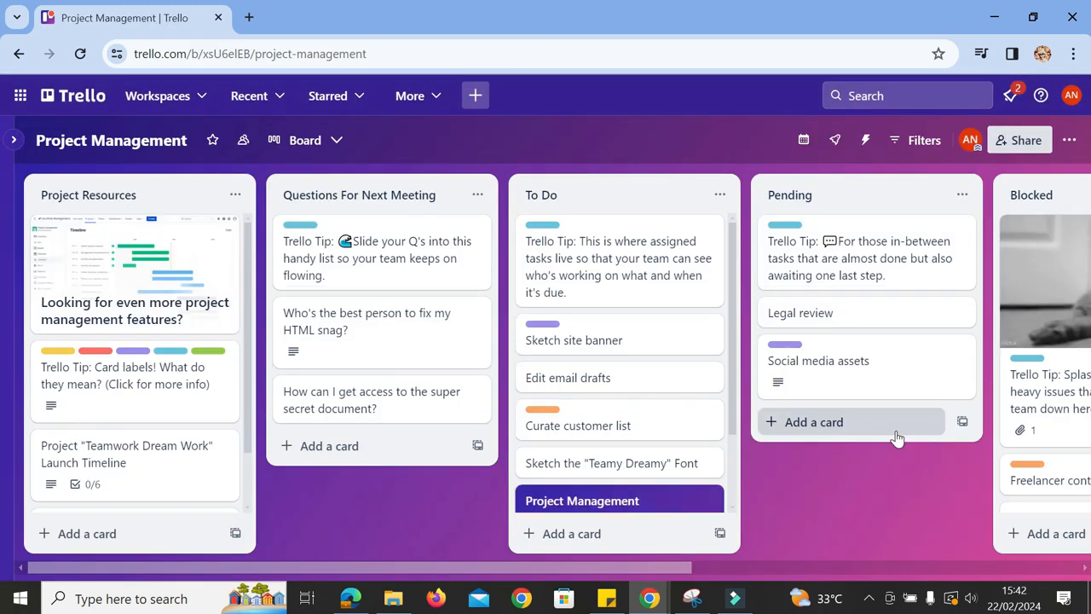
Review the "Looking for even more project management features?" and card labels tip cards in the Project Resources list
left_click(179, 281)
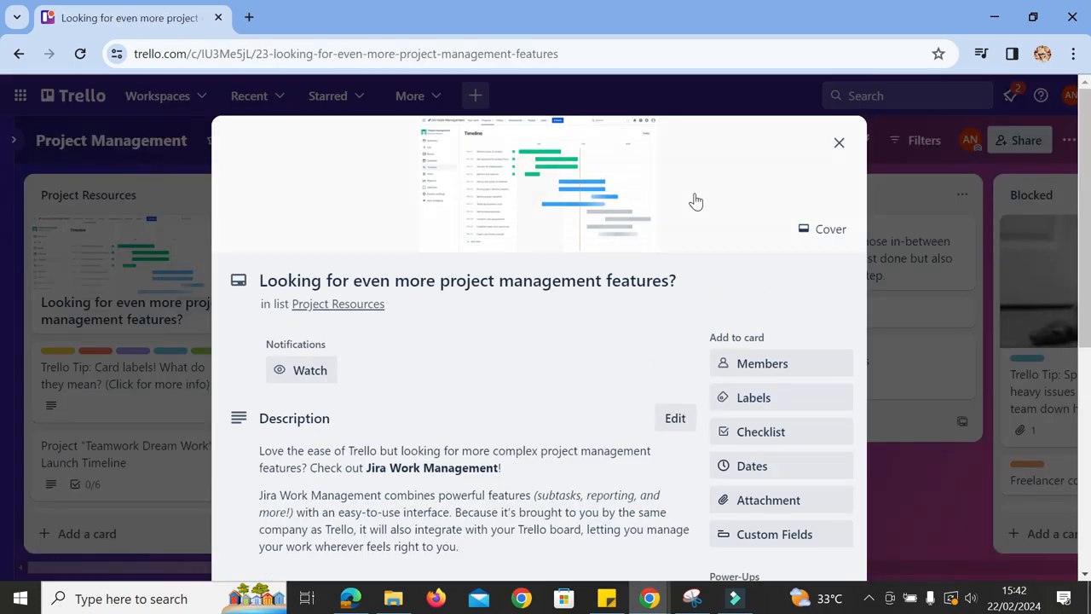
scroll(596, 243, "down", 1)
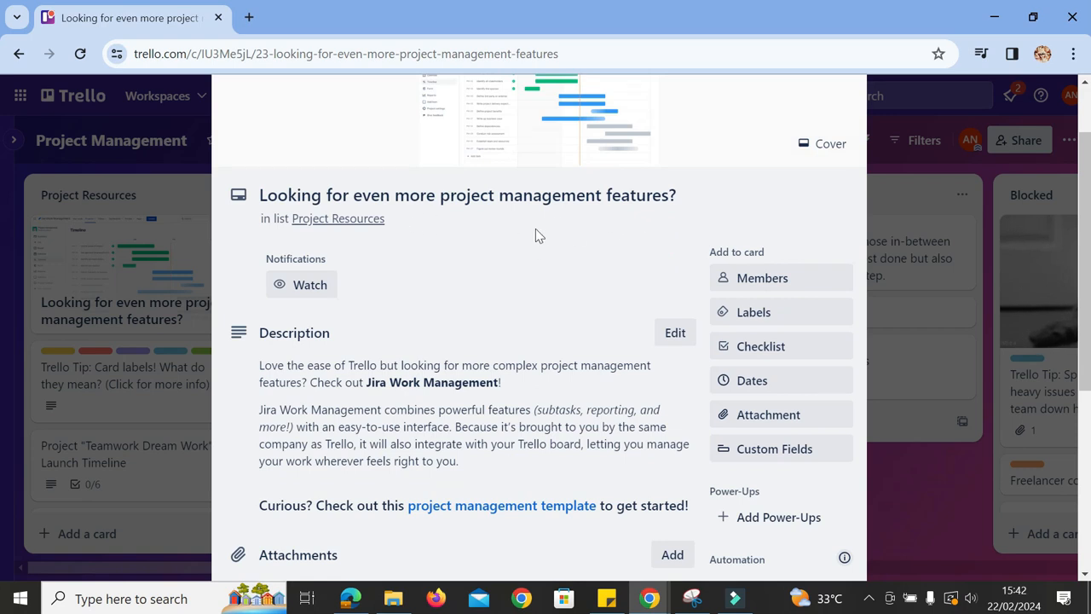
scroll(385, 265, "down", 1)
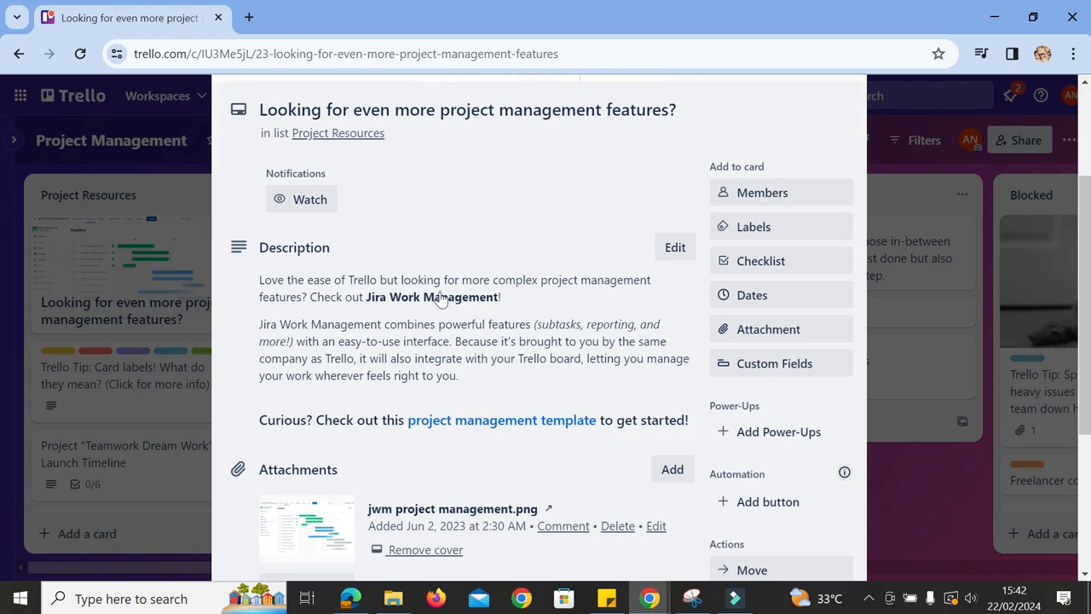
scroll(595, 297, "down", 3)
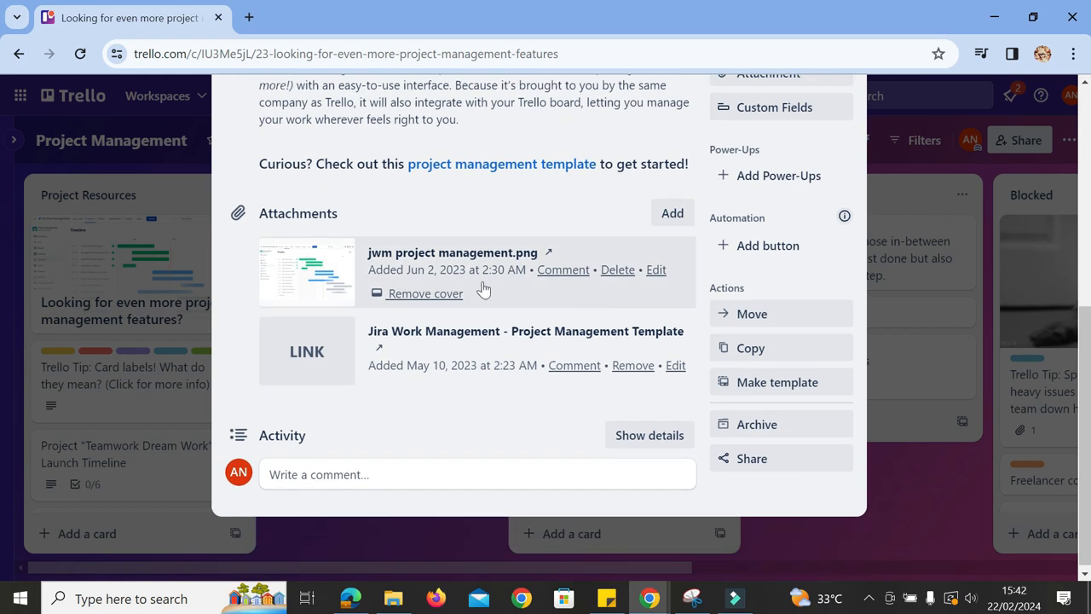
left_click(133, 294)
left_click(128, 368)
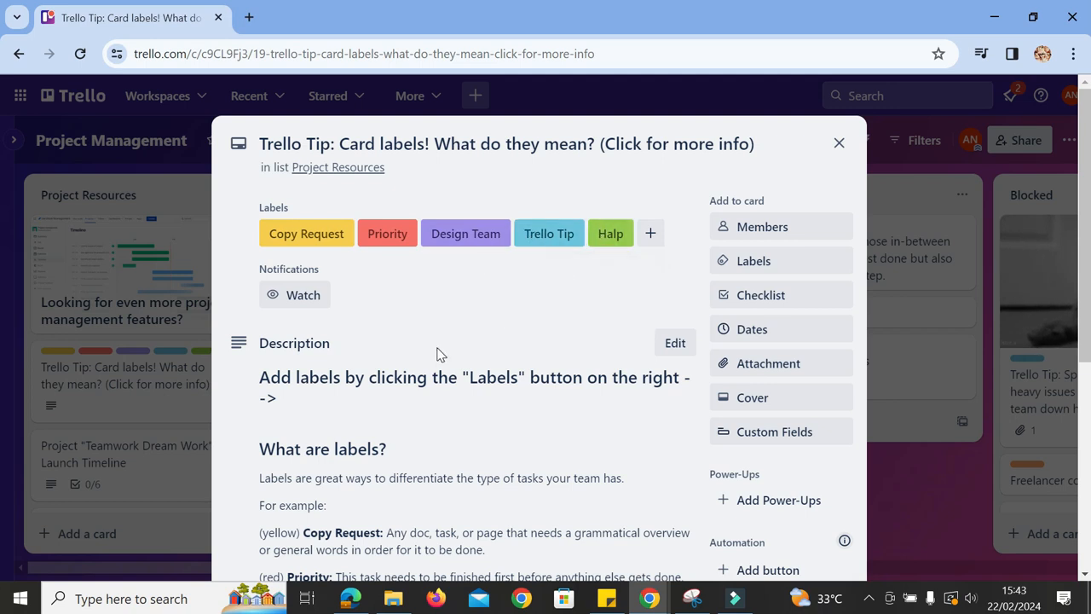
left_click(835, 144)
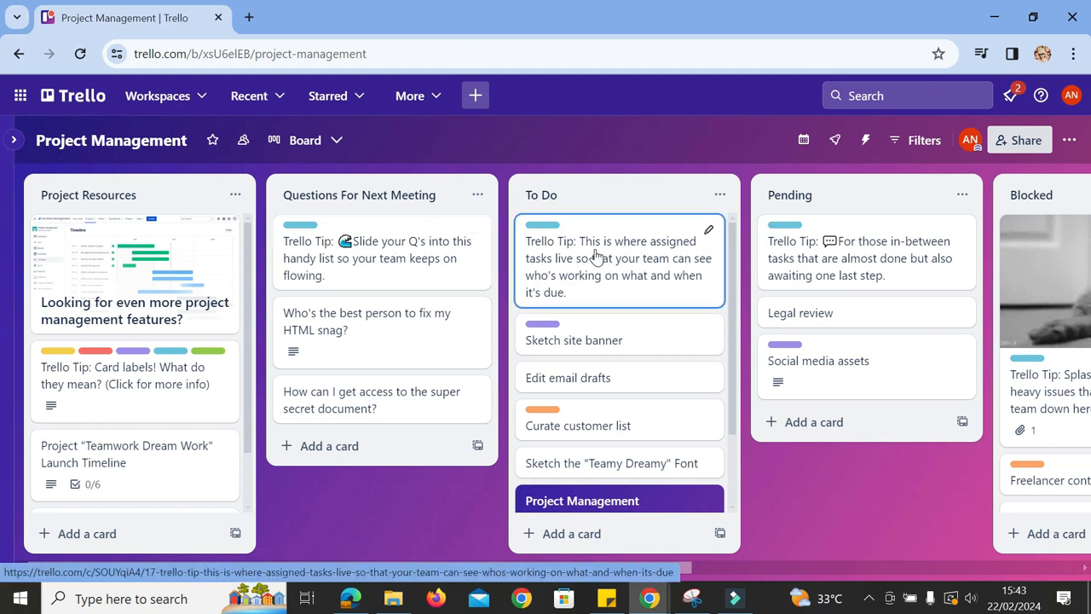
Move the "Edit email drafts" card from To Do to Pending, below "Legal review", and look over the Blocked and Done lists
left_click_drag(570, 382, 828, 384)
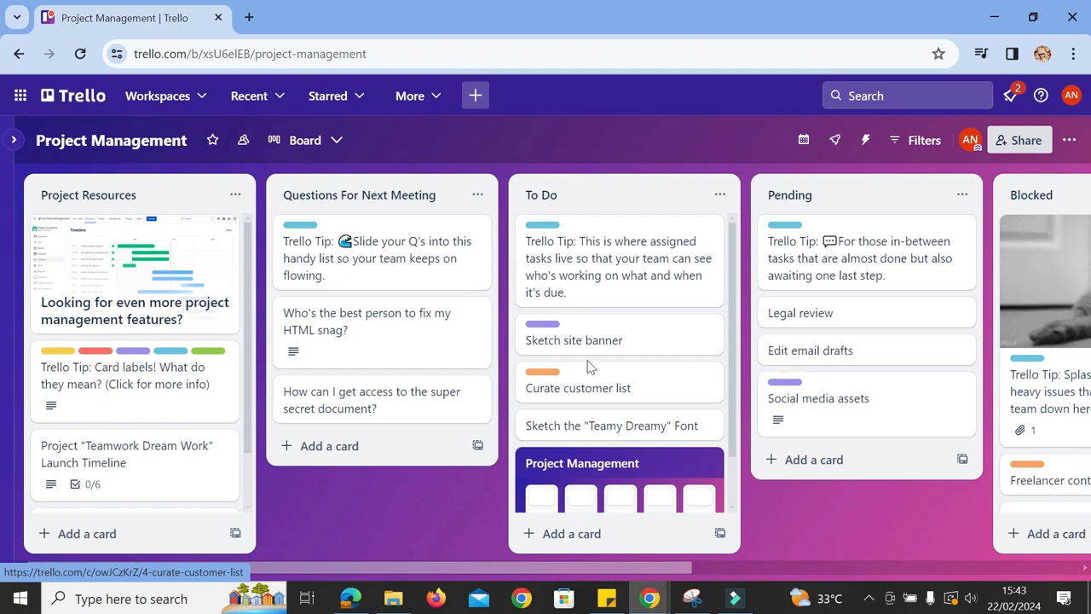
scroll(583, 368, "down", 1)
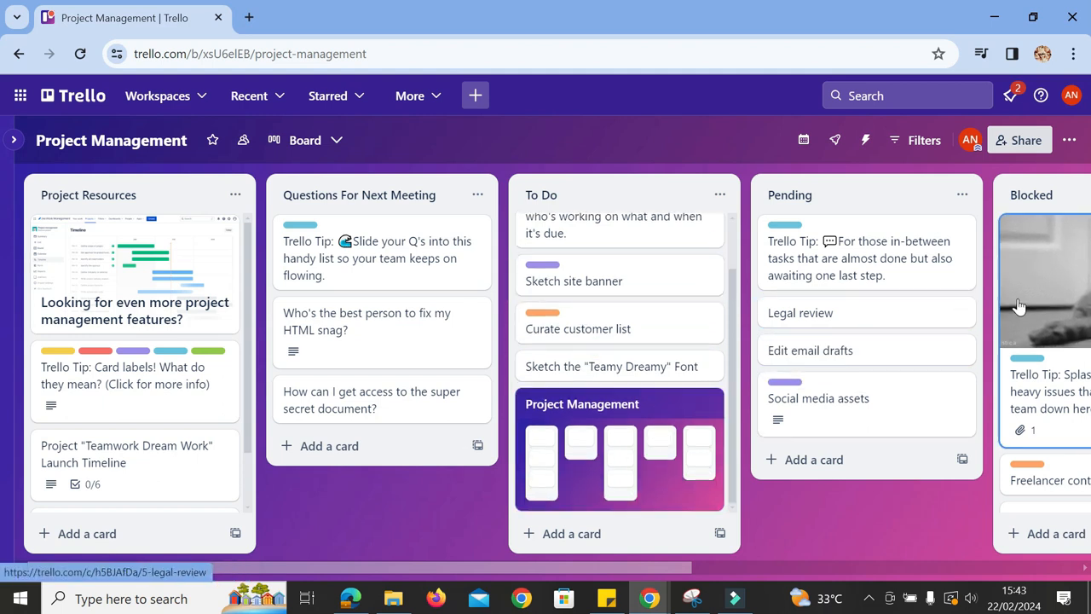
left_click_drag(498, 571, 821, 555)
scroll(844, 346, "down", 1)
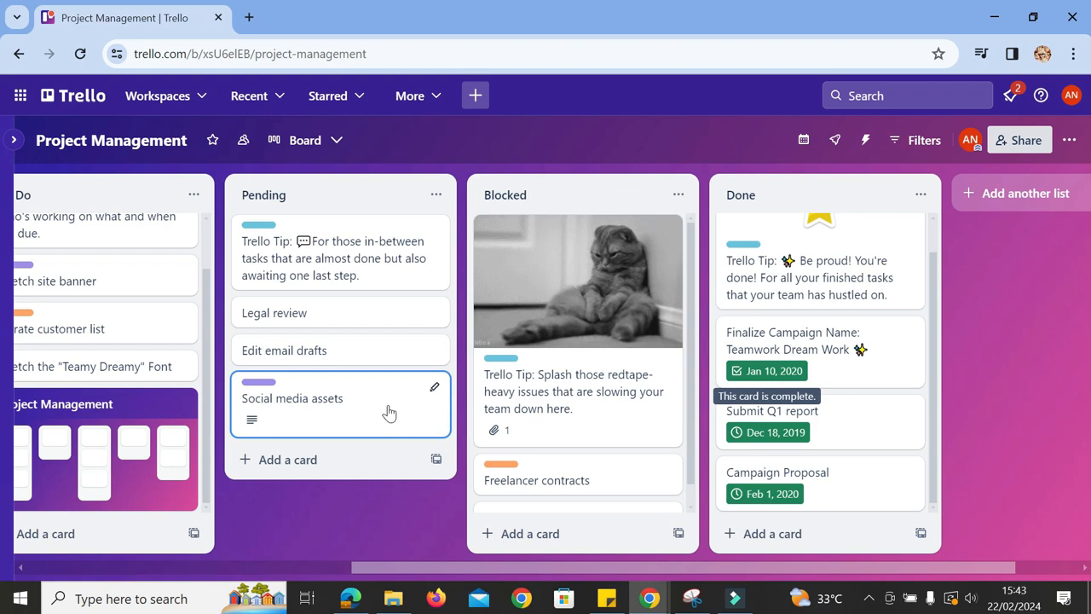
Start a new workspace from the Trello home page, naming it "Beauty Event" with the workspace type Other
left_click(85, 99)
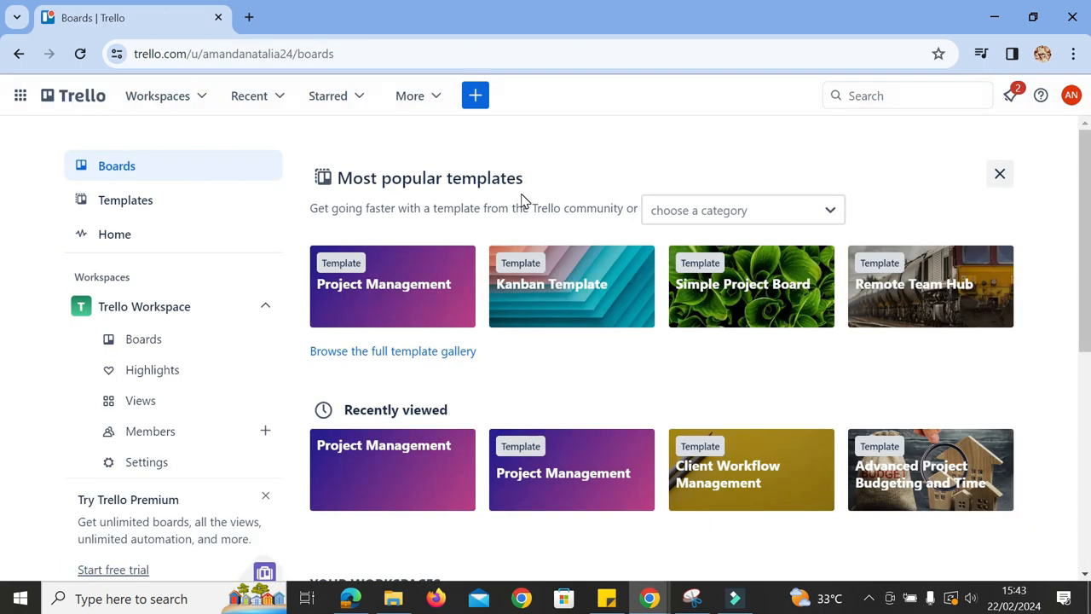
left_click(476, 96)
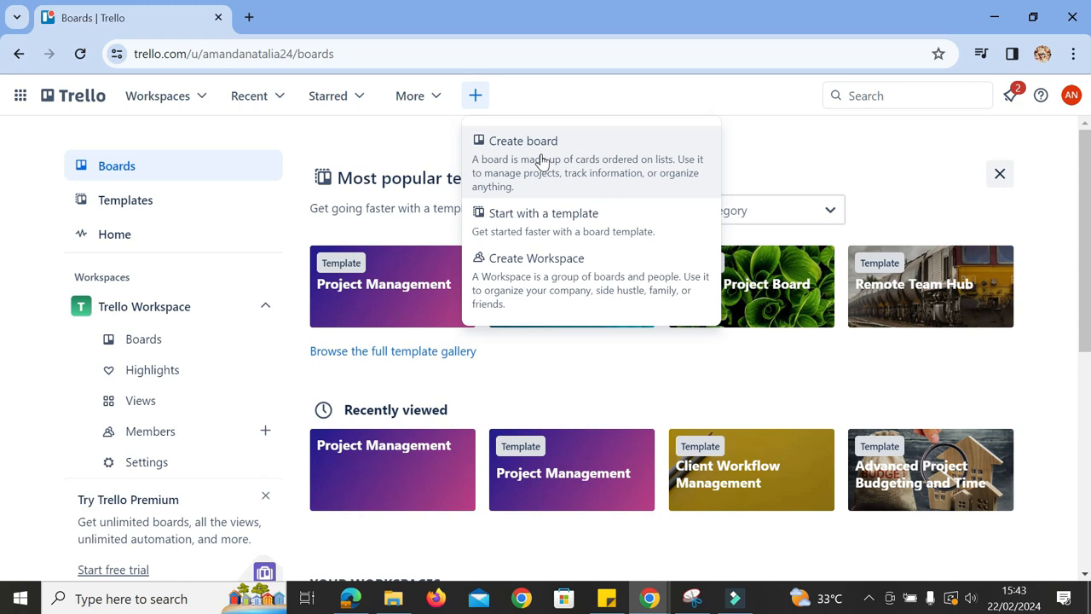
left_click(563, 290)
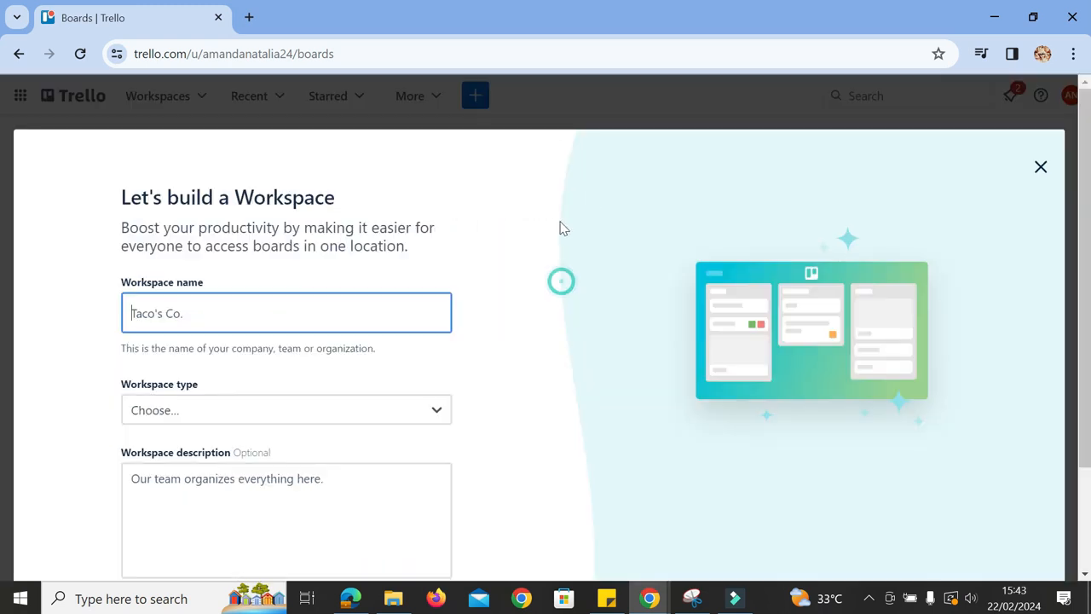
scroll(425, 258, "down", 1)
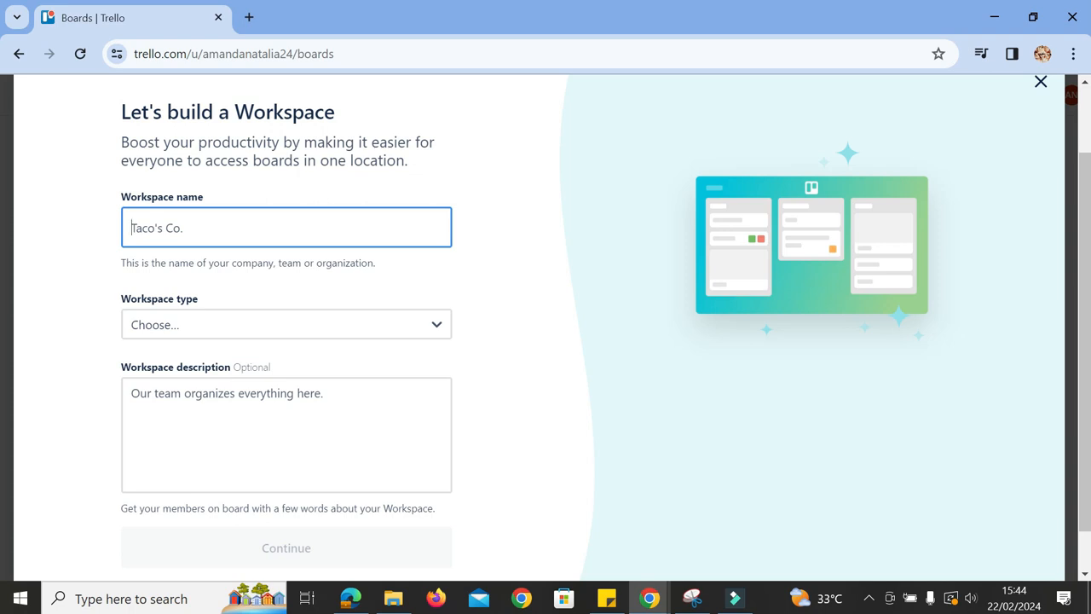
type("Beauty Event")
left_click(239, 324)
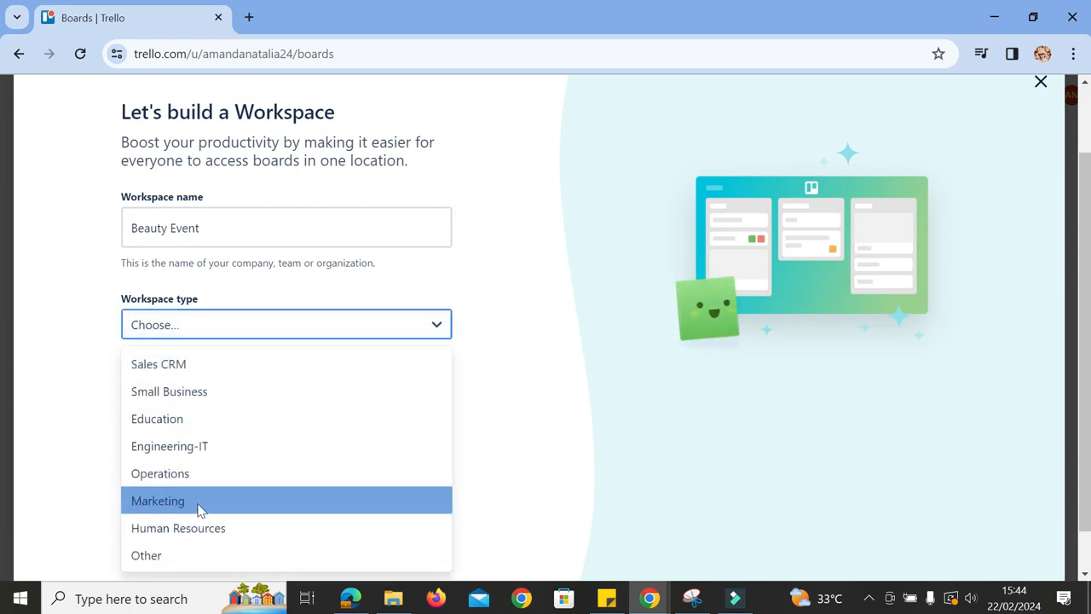
left_click(171, 554)
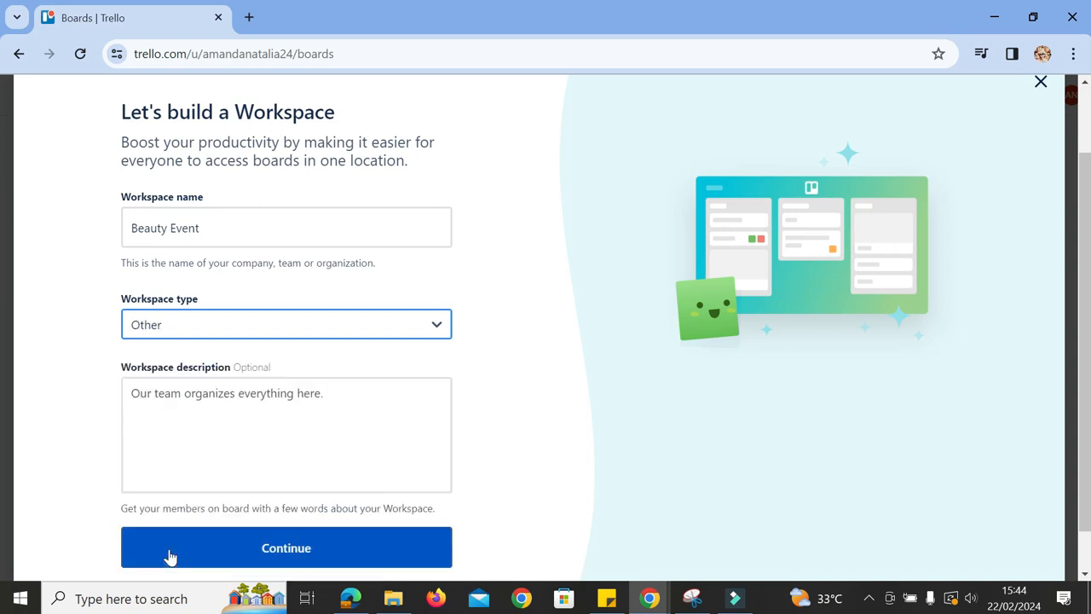
Describe the workspace as "Collab Beauty Event on March" and finish creating it without inviting team members
left_click(397, 409)
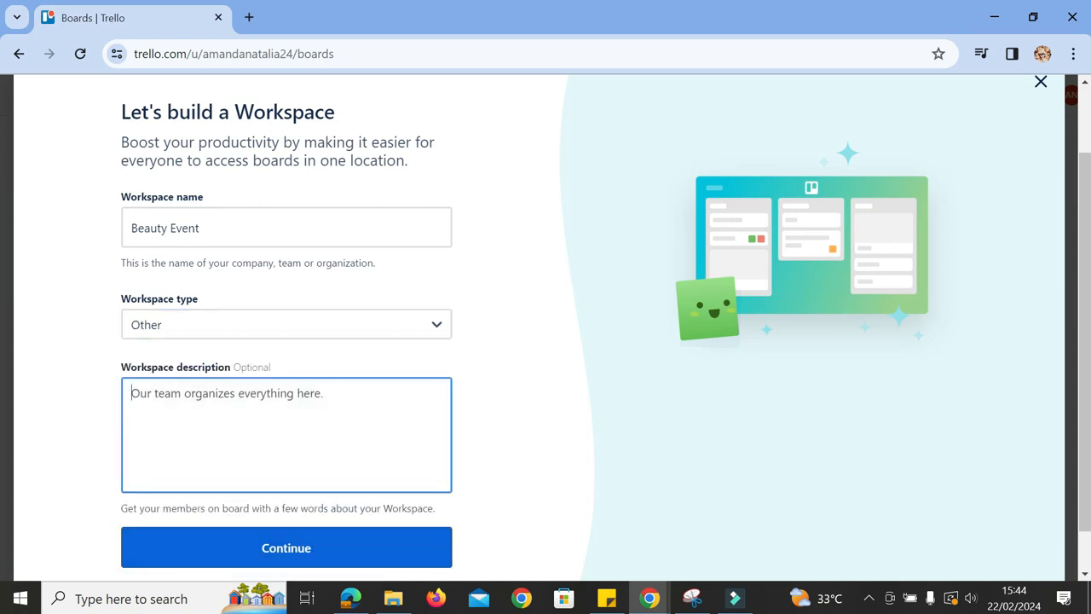
type("Be")
key("BackSpace")
type("Col")
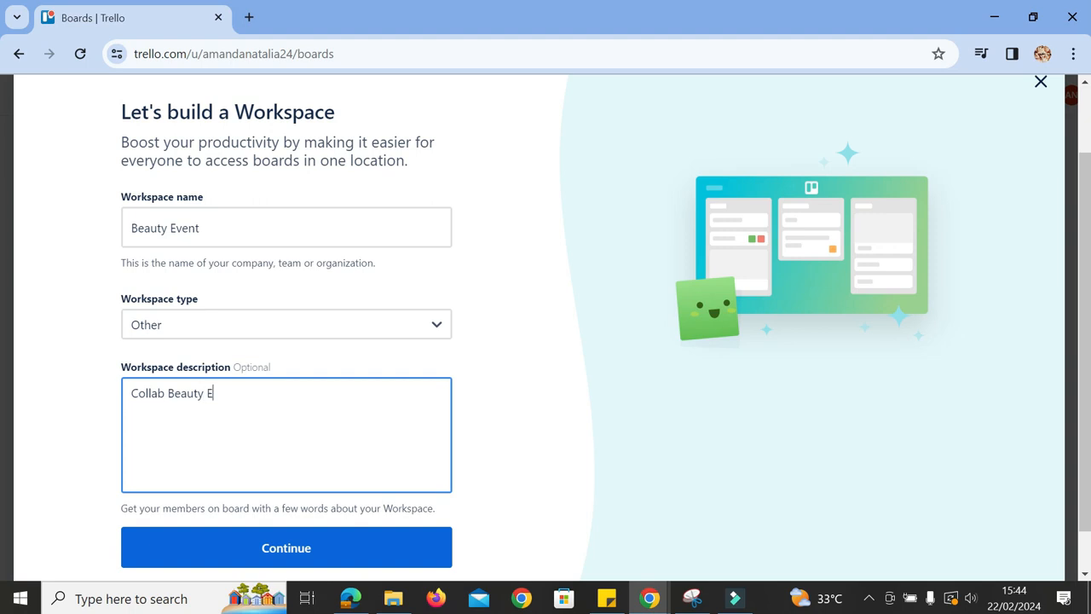
type("Ma")
left_click(341, 548)
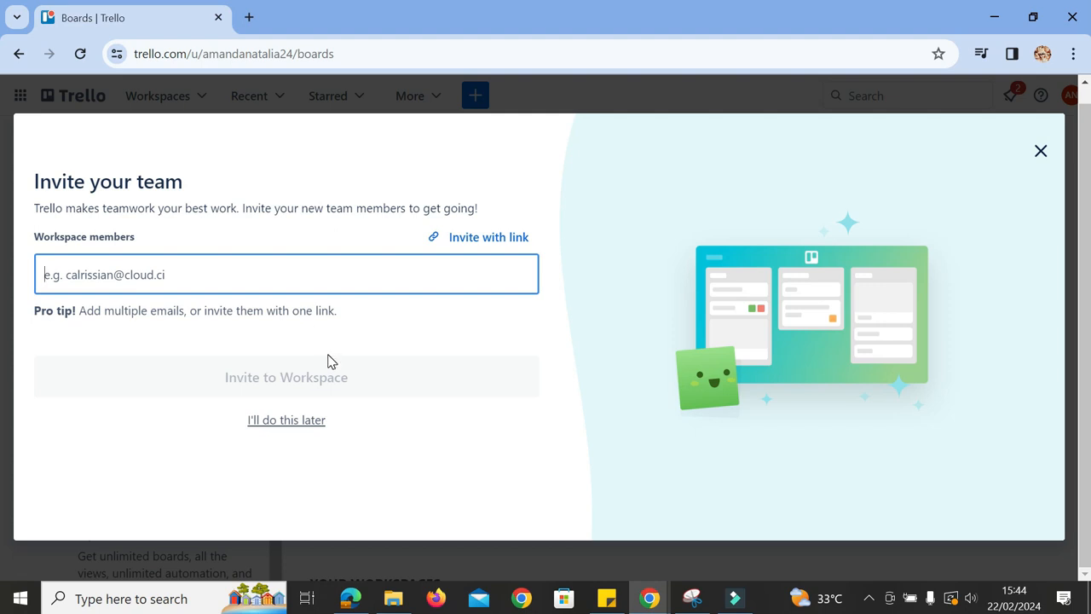
left_click(307, 419)
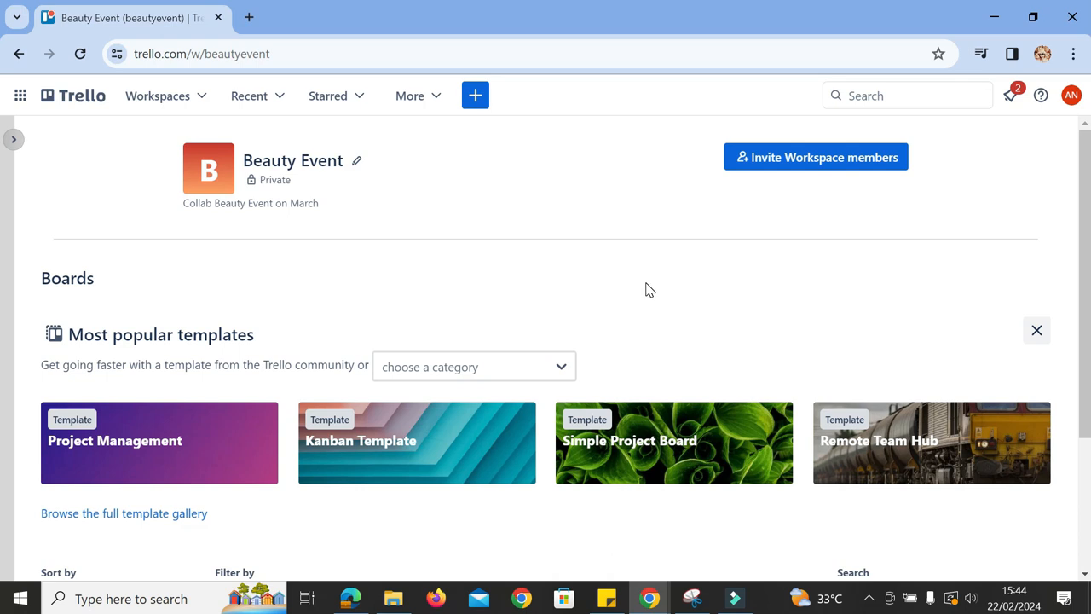
Open the Project Management template from the Beauty Event workspace, review its description and related templates, and close the template details
scroll(645, 288, "down", 2)
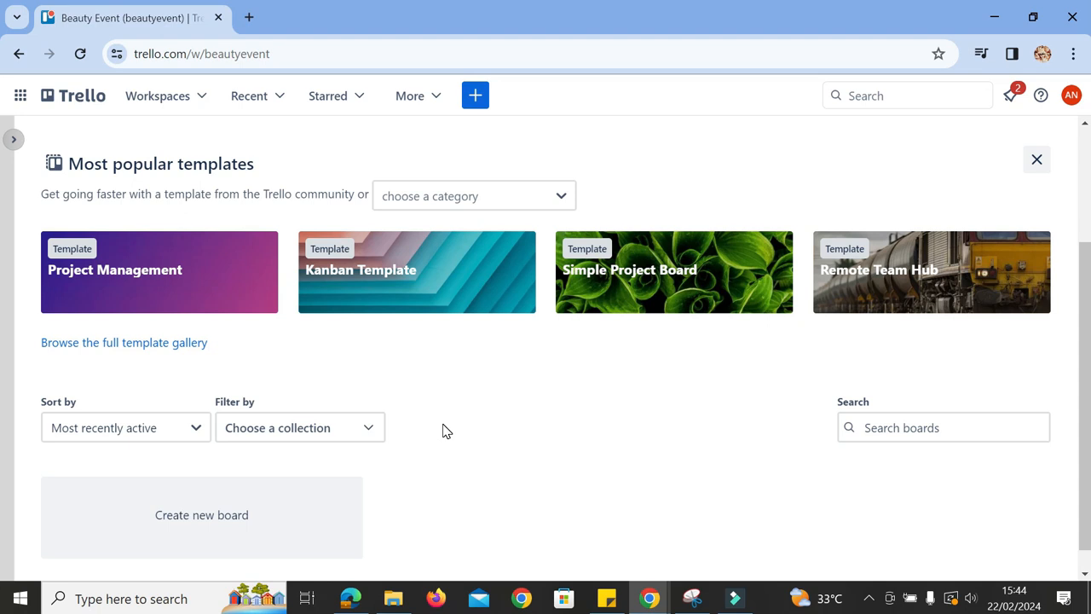
left_click(227, 299)
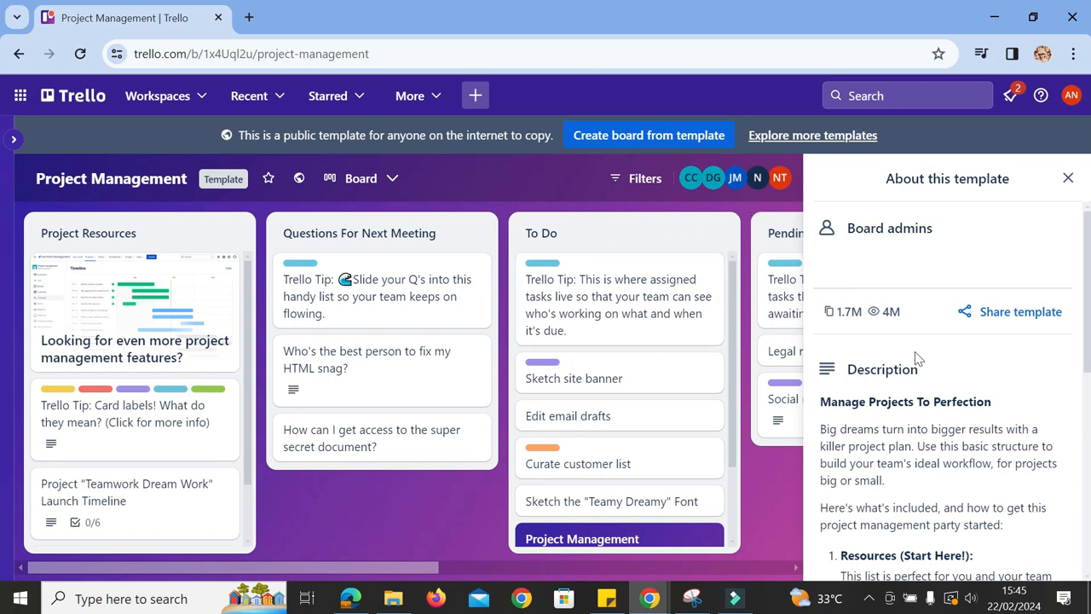
scroll(918, 359, "down", 3)
scroll(915, 364, "down", 2)
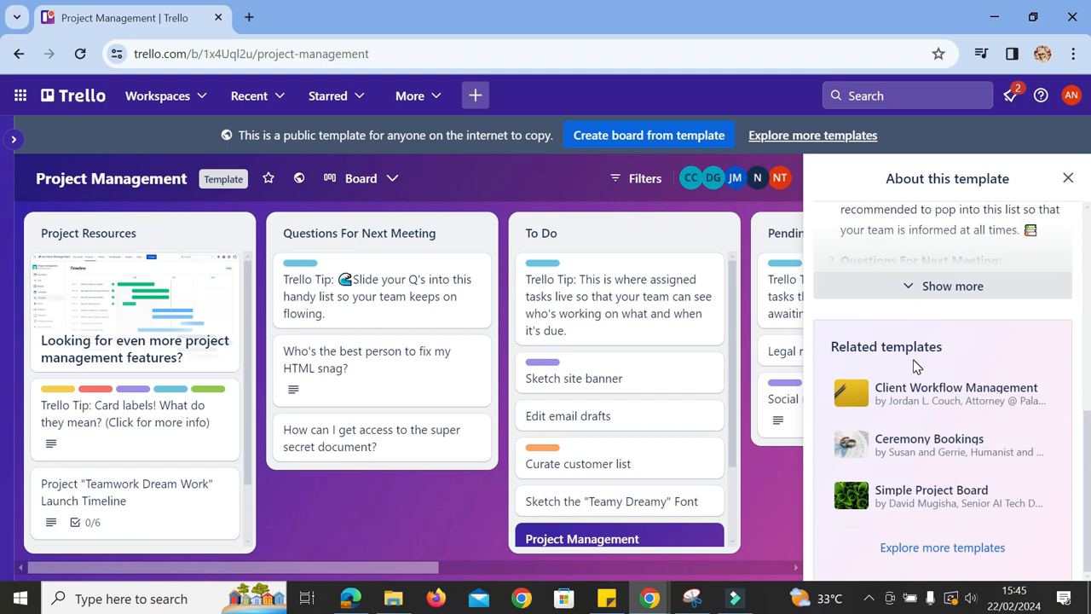
scroll(913, 380, "up", 5)
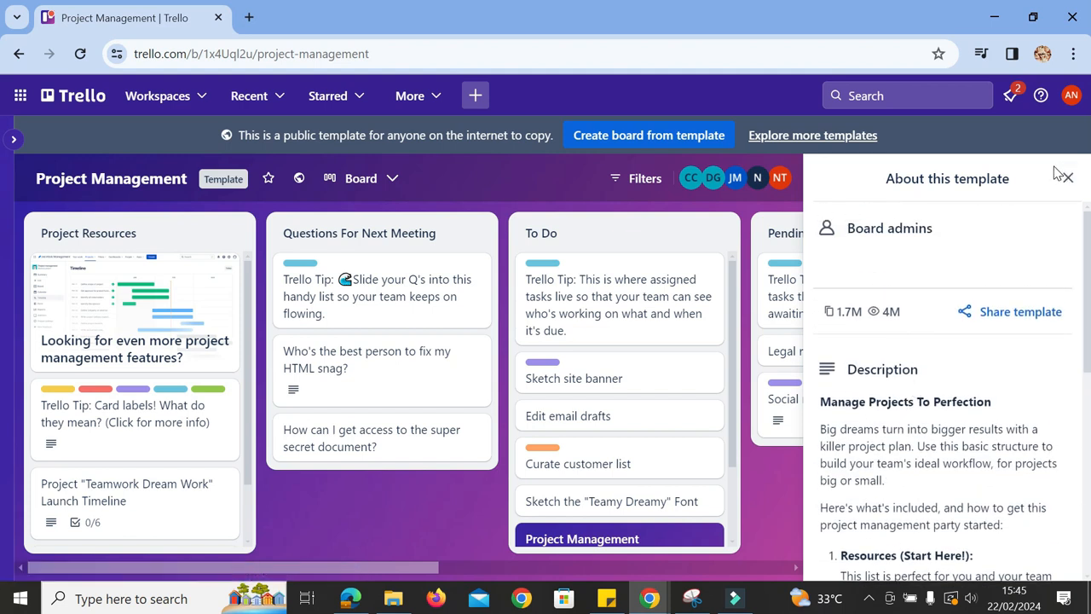
left_click(1067, 177)
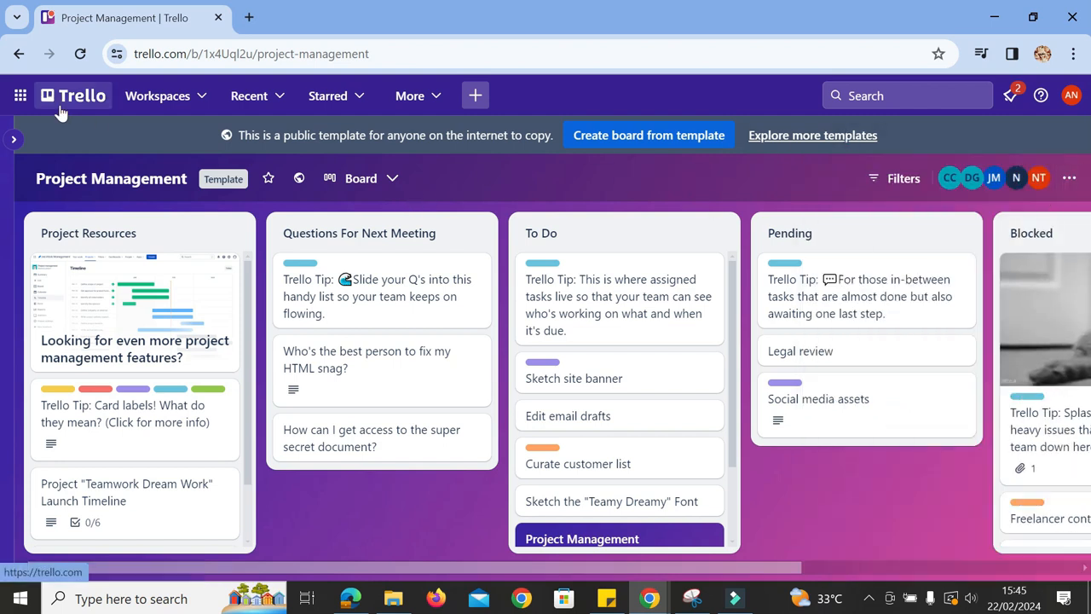
Create a board titled "Beauty Event Update" from the template in the Beauty Event workspace
left_click(682, 142)
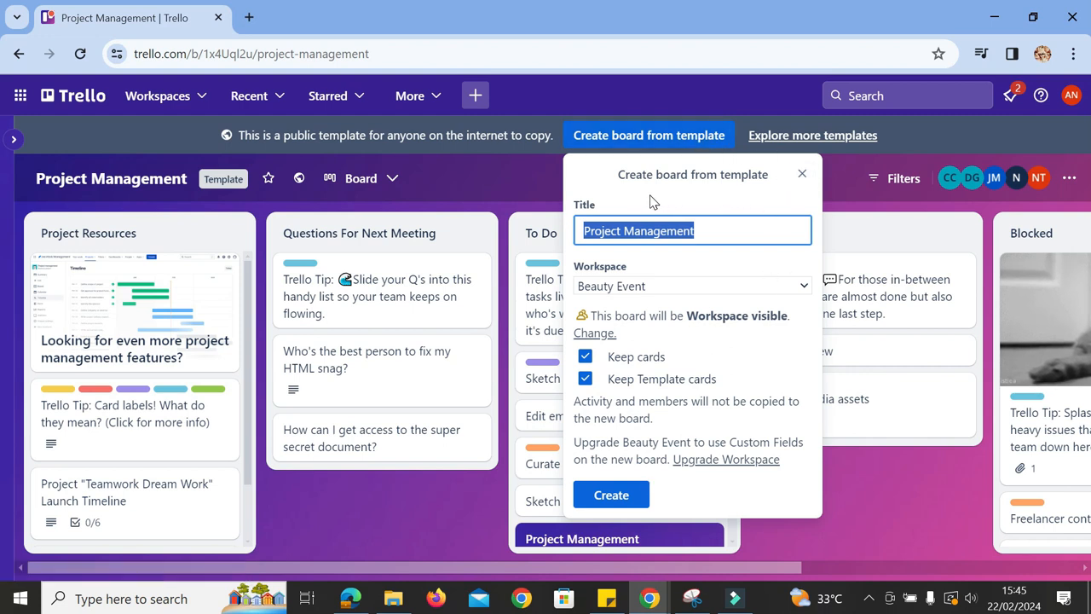
type("Beauty")
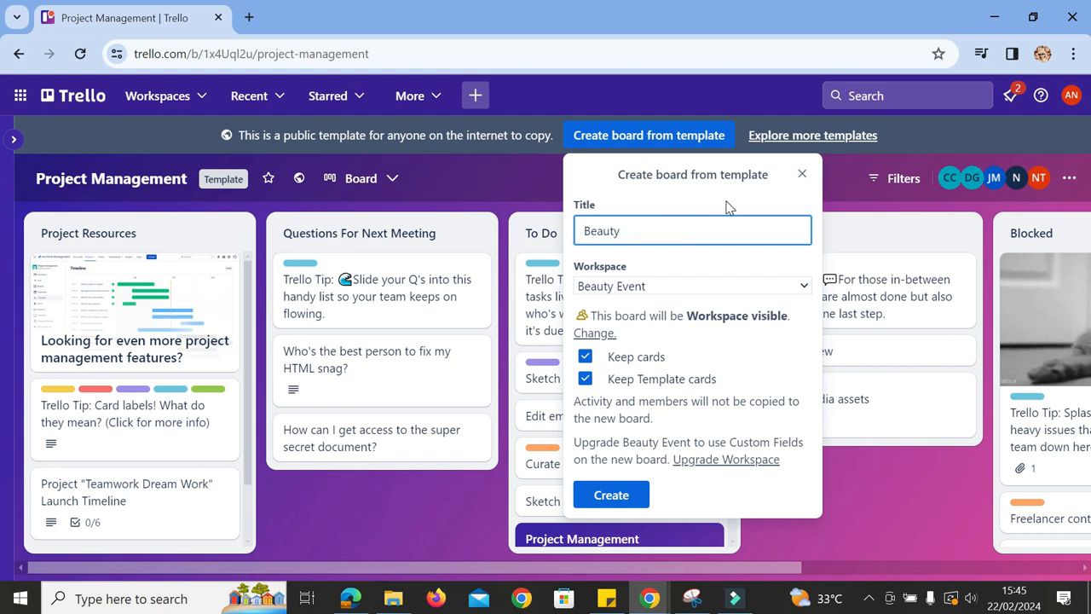
type(" Event Update")
left_click(611, 494)
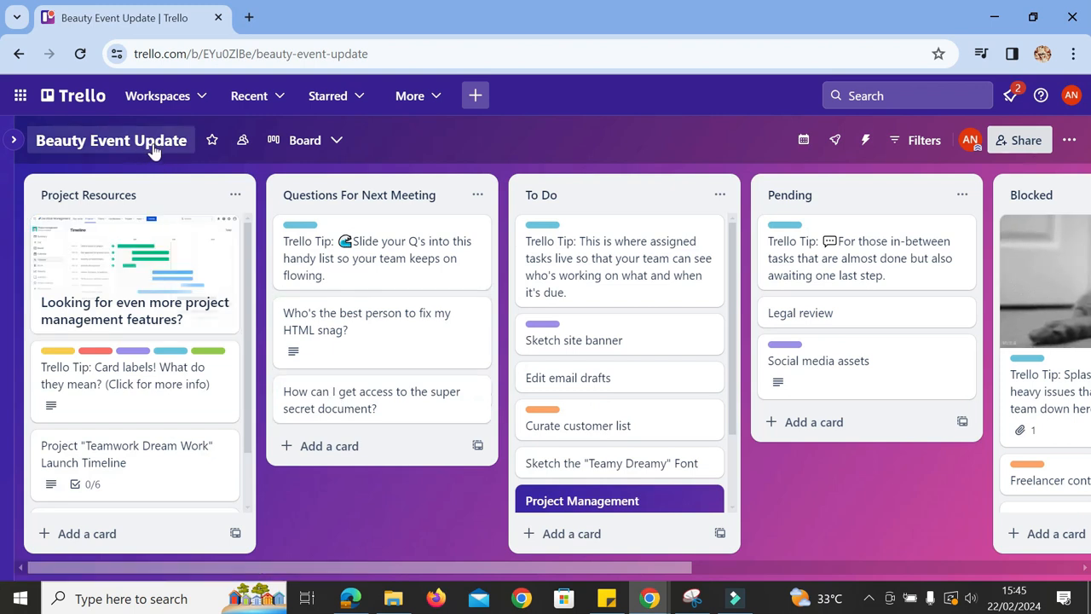
Check the board's available views and open the "Looking for even more project management features?" card in Project Resources
left_click(325, 144)
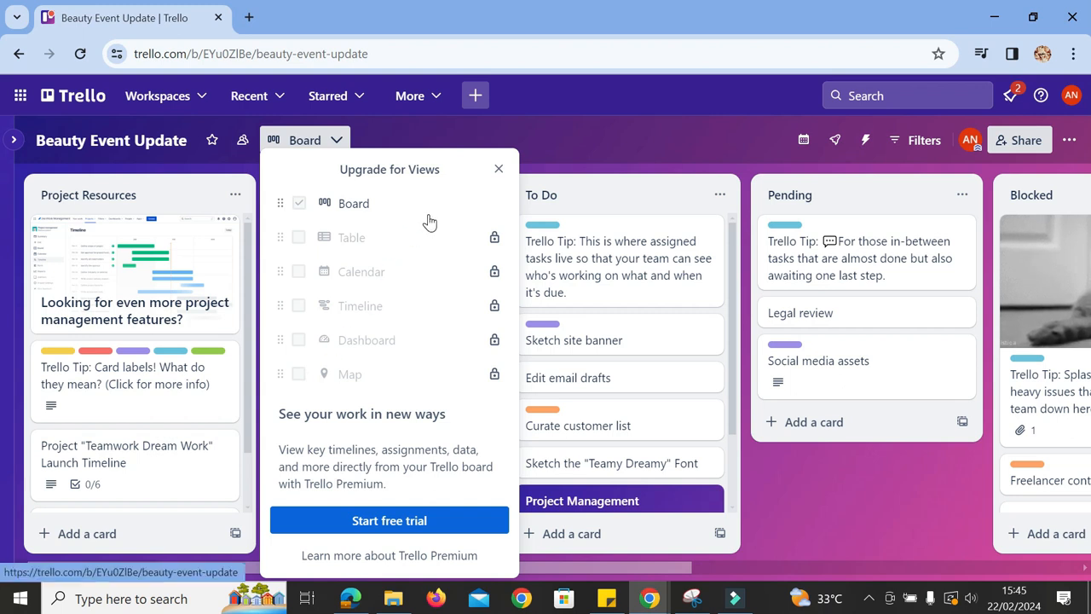
left_click(583, 146)
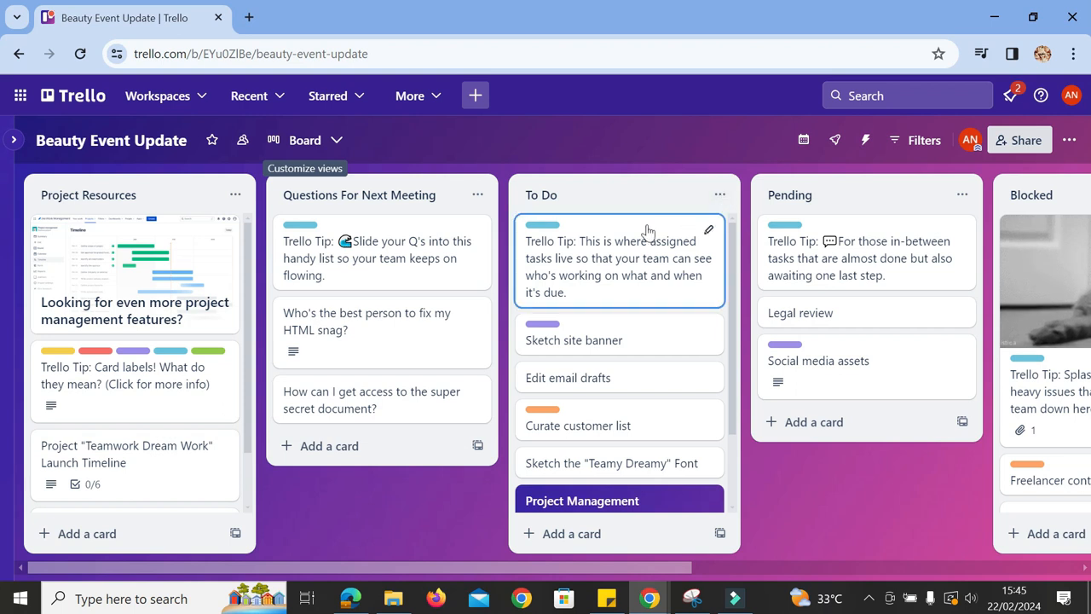
scroll(183, 279, "down", 2)
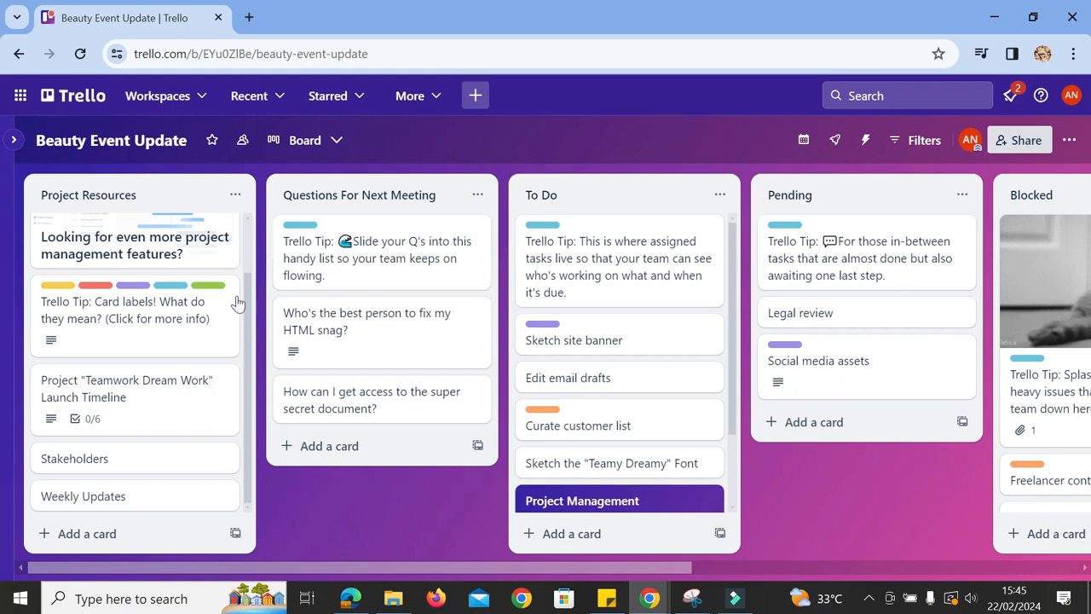
left_click(162, 255)
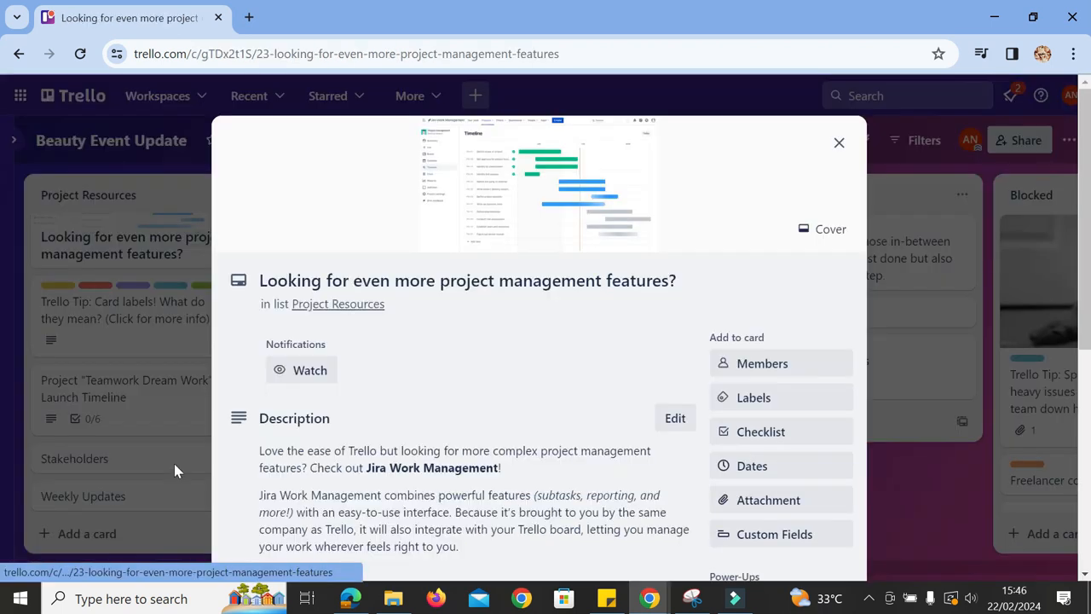
Review the edit options of the "Looking for even more project management features?" card and the available actions of the Project Resources list
left_click(838, 142)
scroll(201, 471, "up", 5)
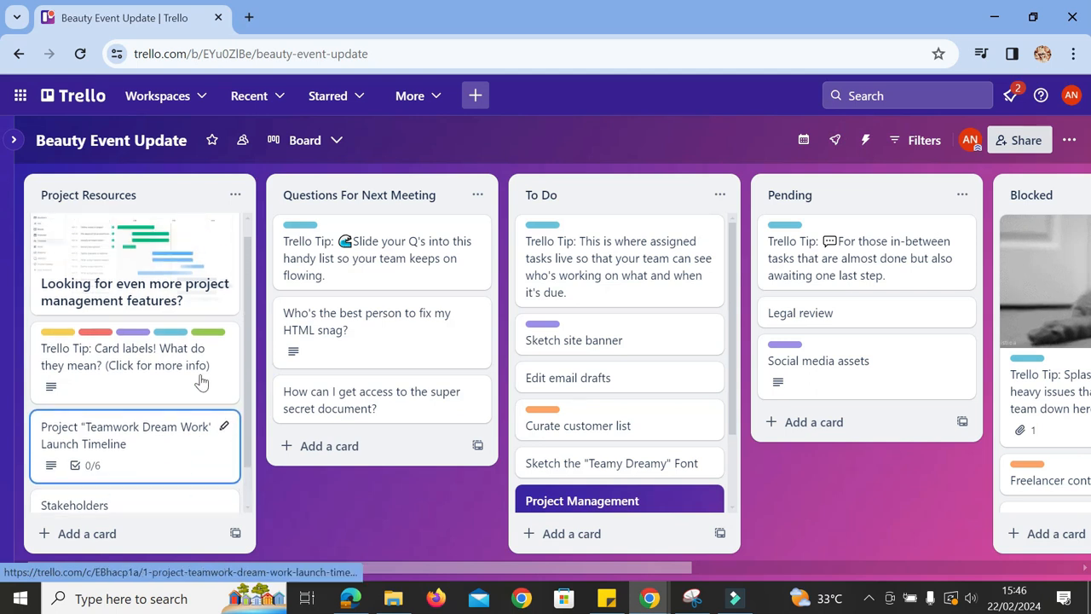
left_click(224, 230)
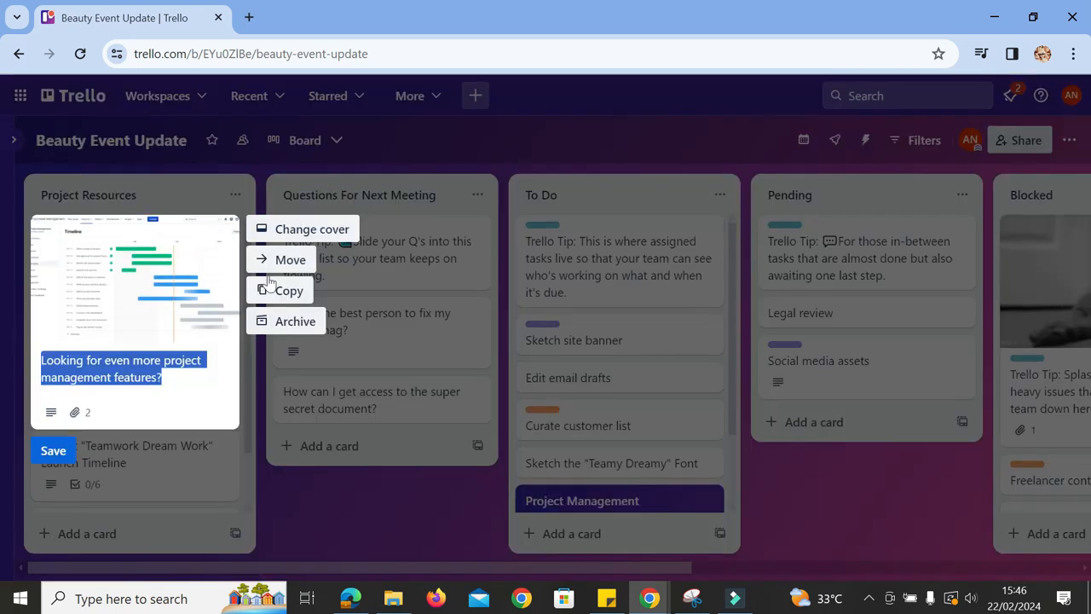
left_click(162, 315)
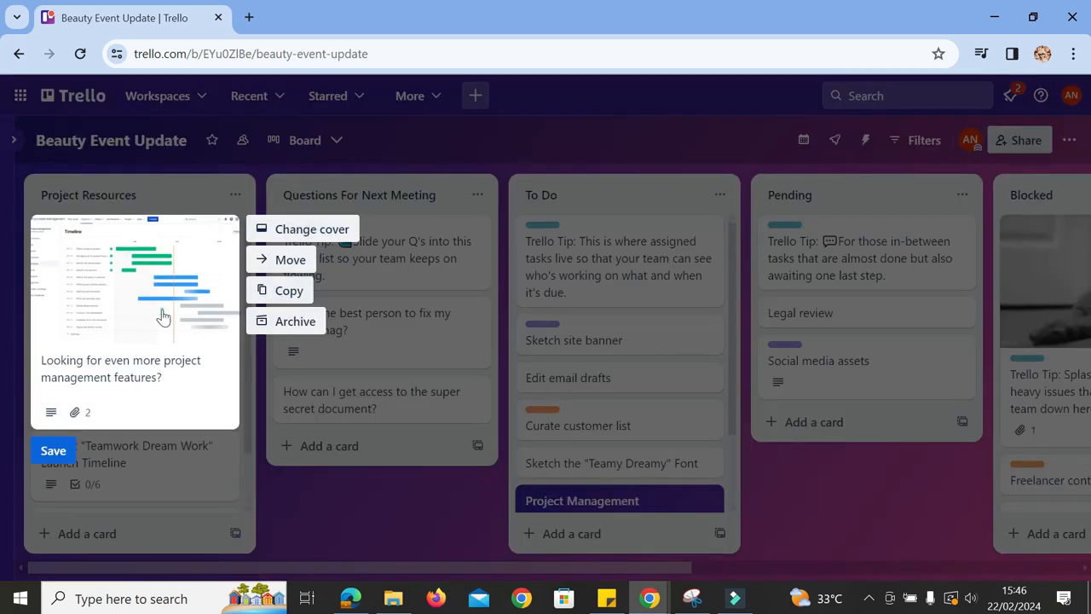
left_click(239, 198)
left_click(236, 195)
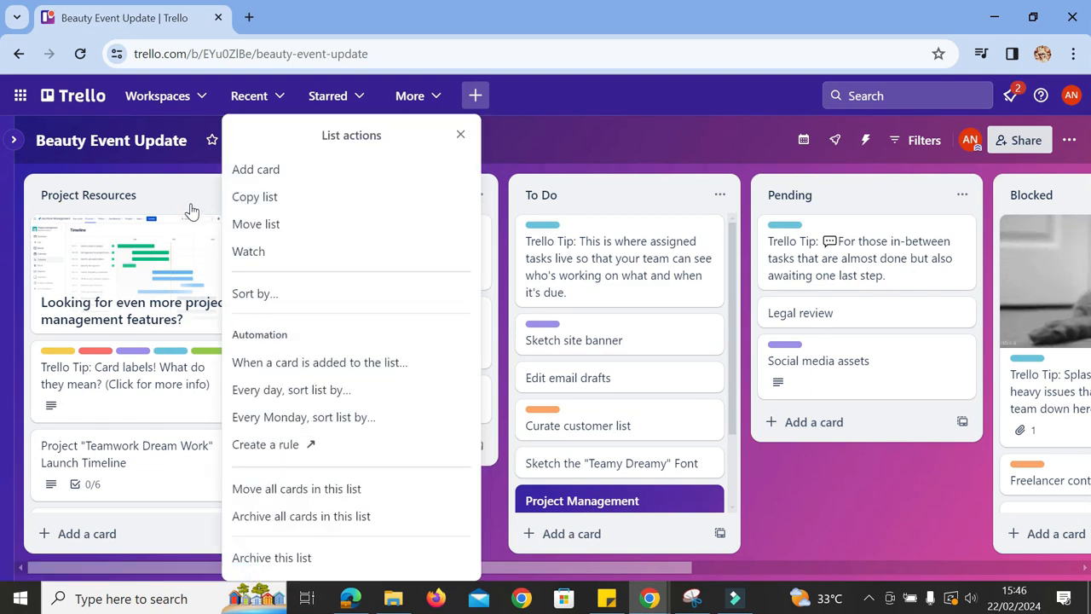
left_click(552, 145)
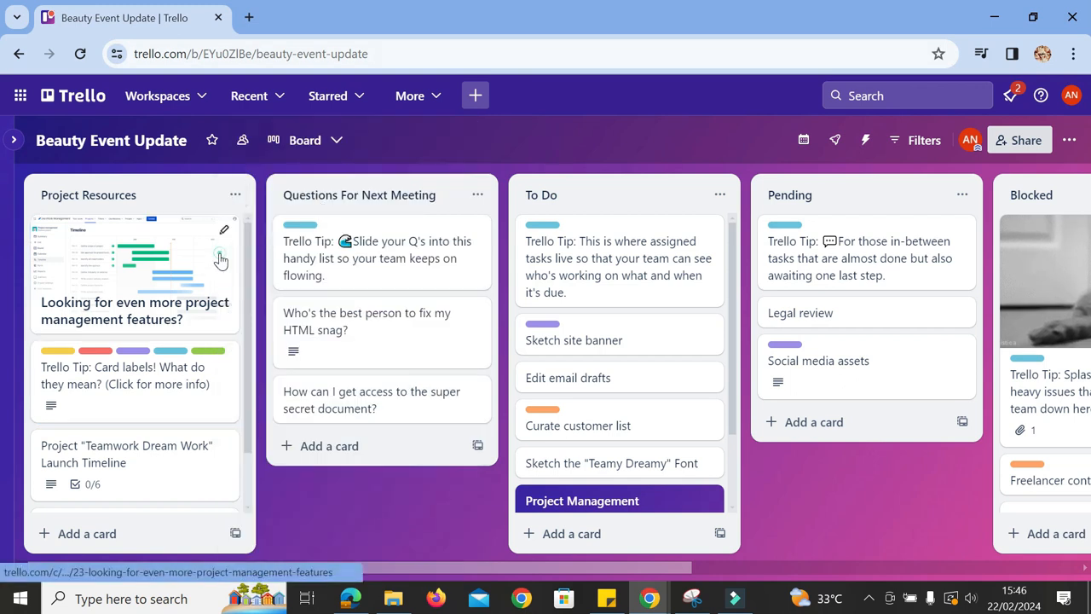
Reopen the "Looking for even more project management features?" card, review its description, attachments and actions, and close it
left_click(220, 259)
scroll(724, 392, "down", 5)
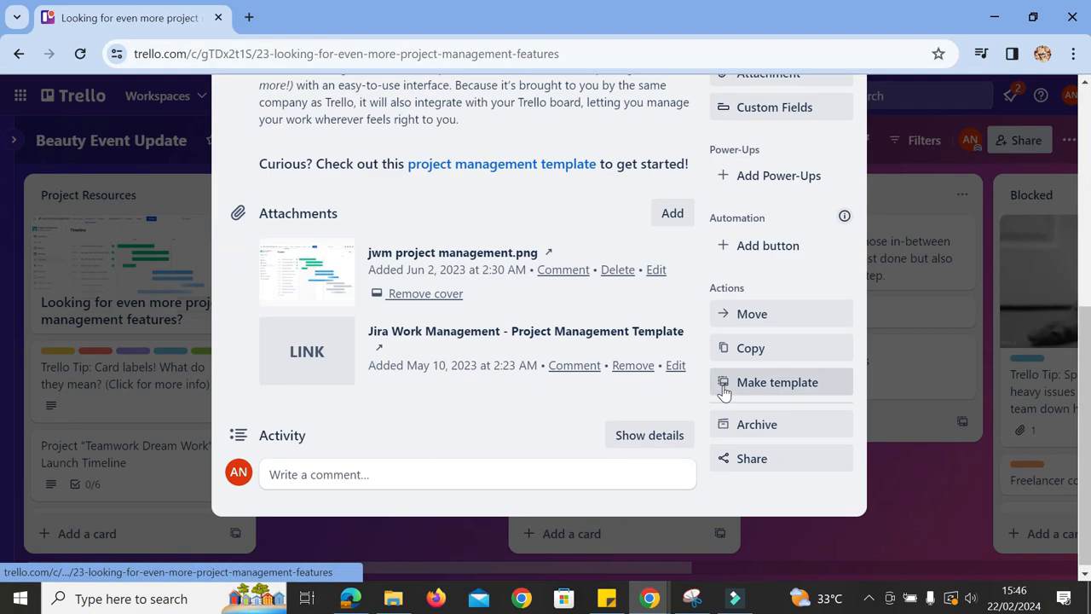
scroll(850, 207, "up", 2)
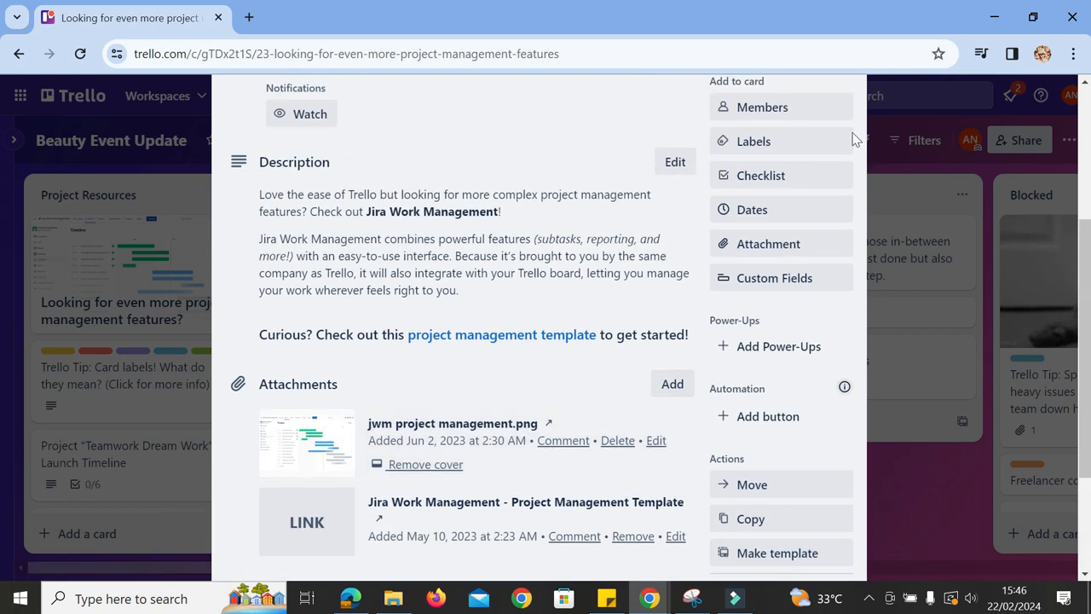
scroll(844, 139, "up", 1)
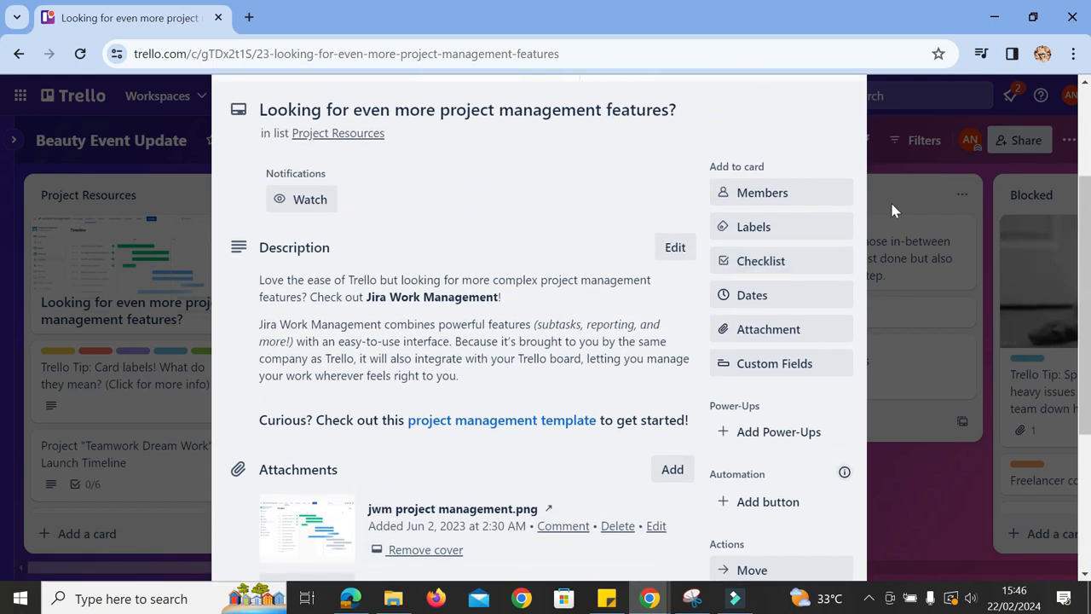
left_click(894, 141)
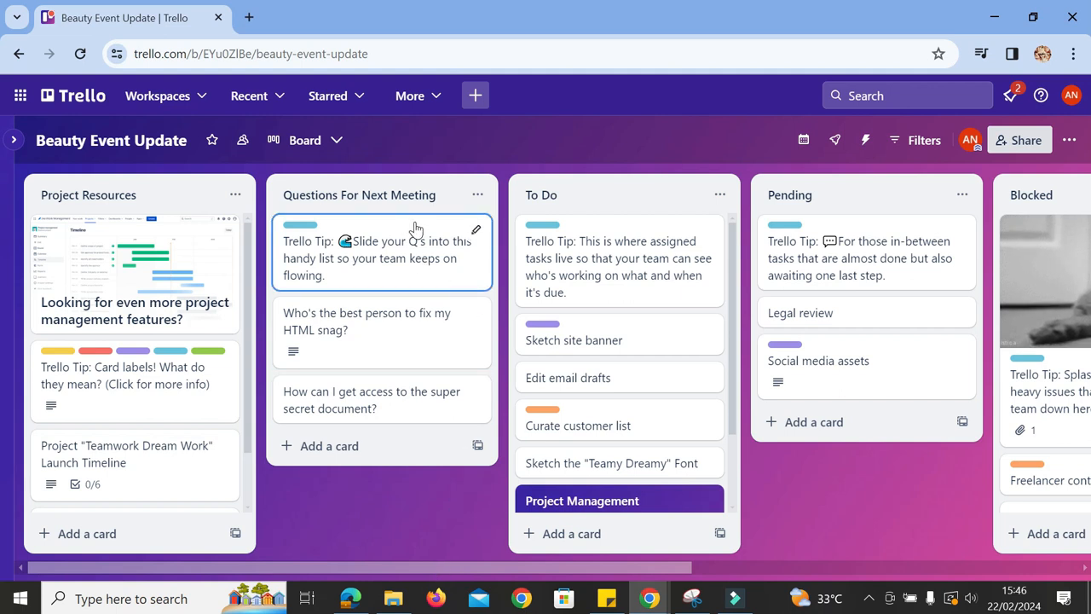
Add a card titled "Consignee Brand" to the Project Resources list
scroll(106, 439, "down", 1)
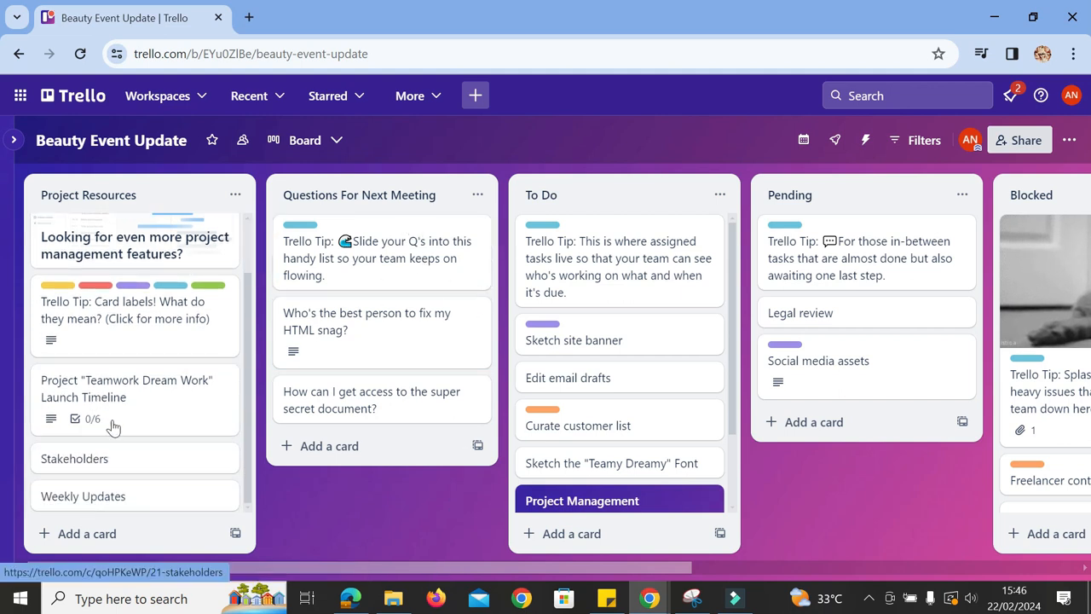
left_click(85, 534)
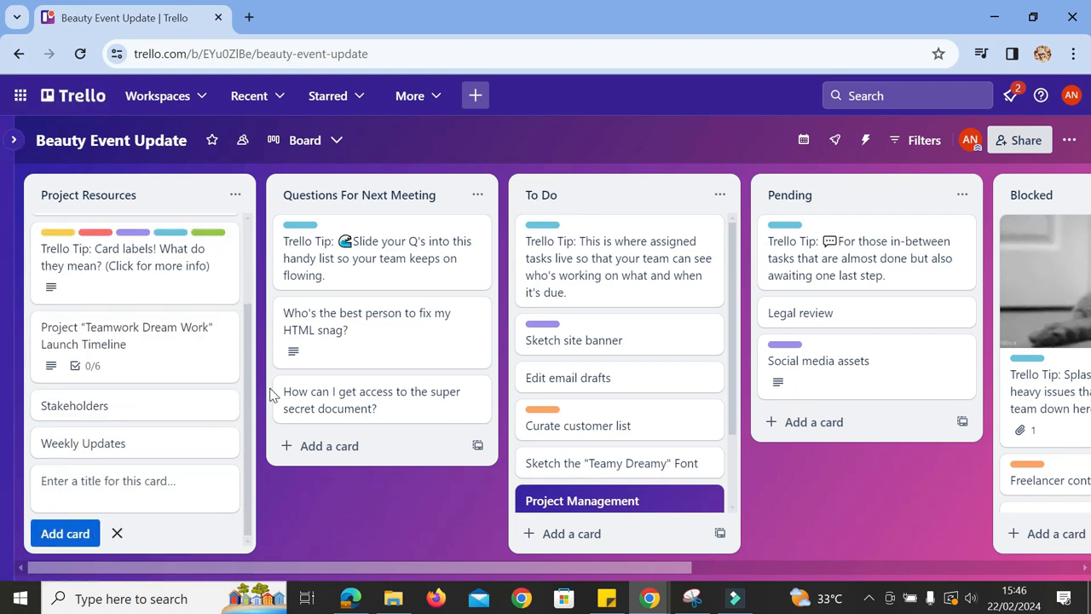
type("Consignee Brand")
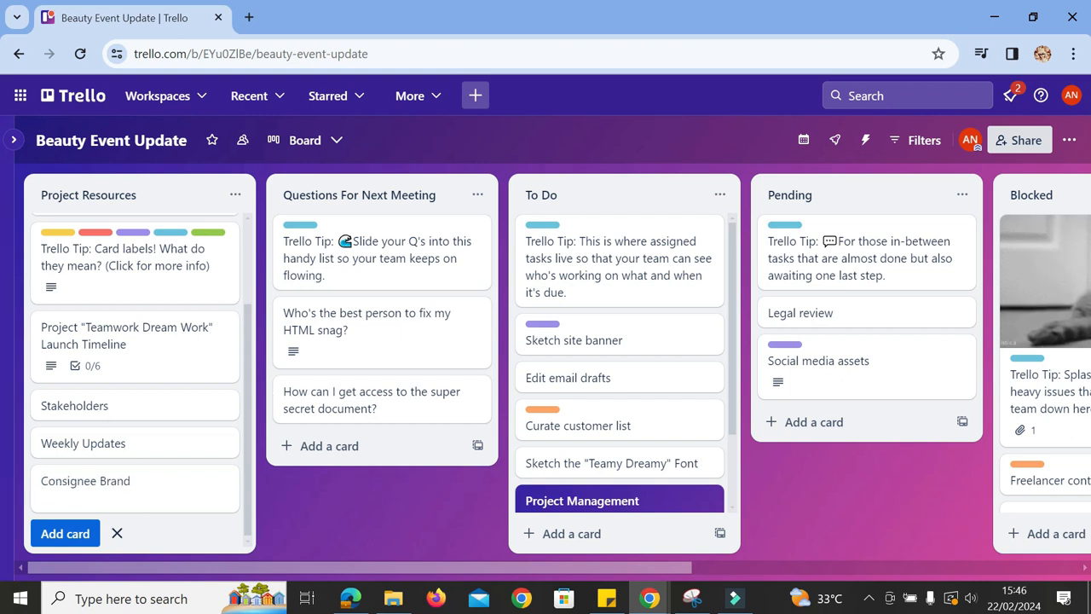
left_click(279, 505)
Add a card titled "Which brand should we approach next?" to the Questions For Next Meeting list
left_click(307, 445)
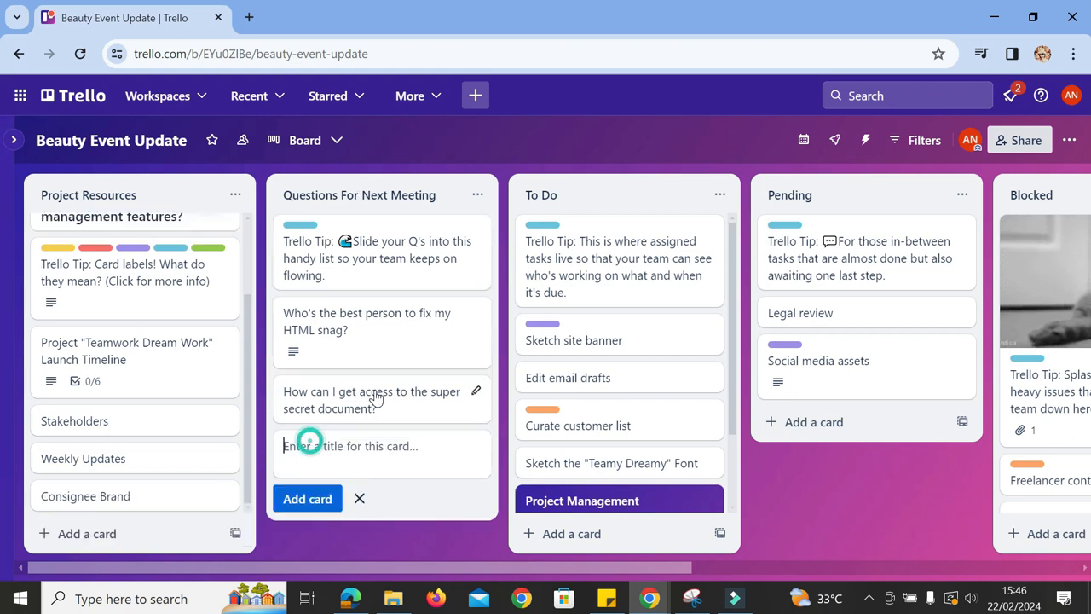
type("Whi")
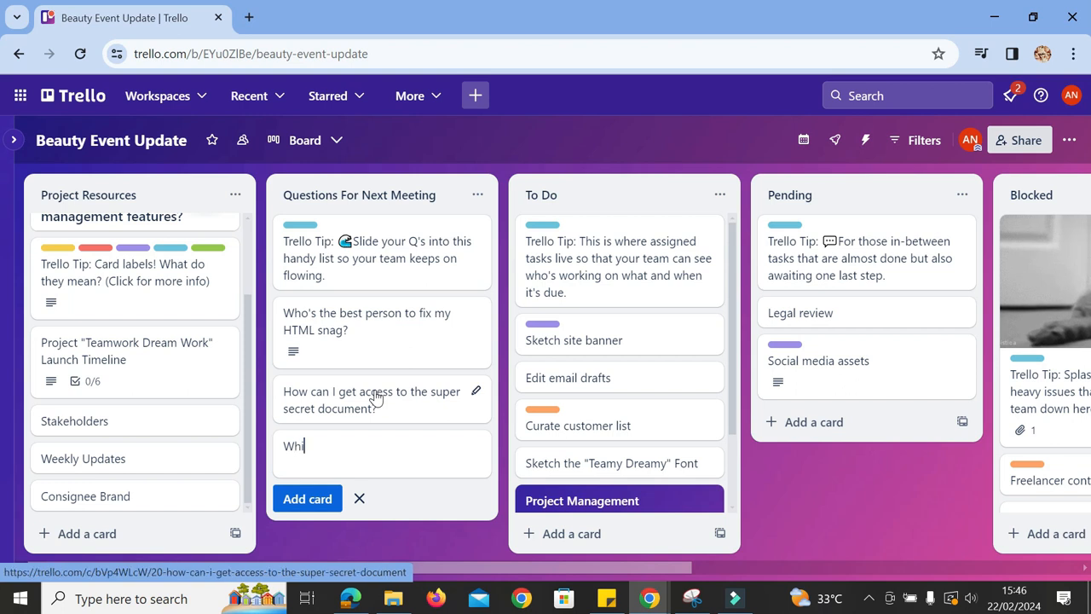
type("ch bra")
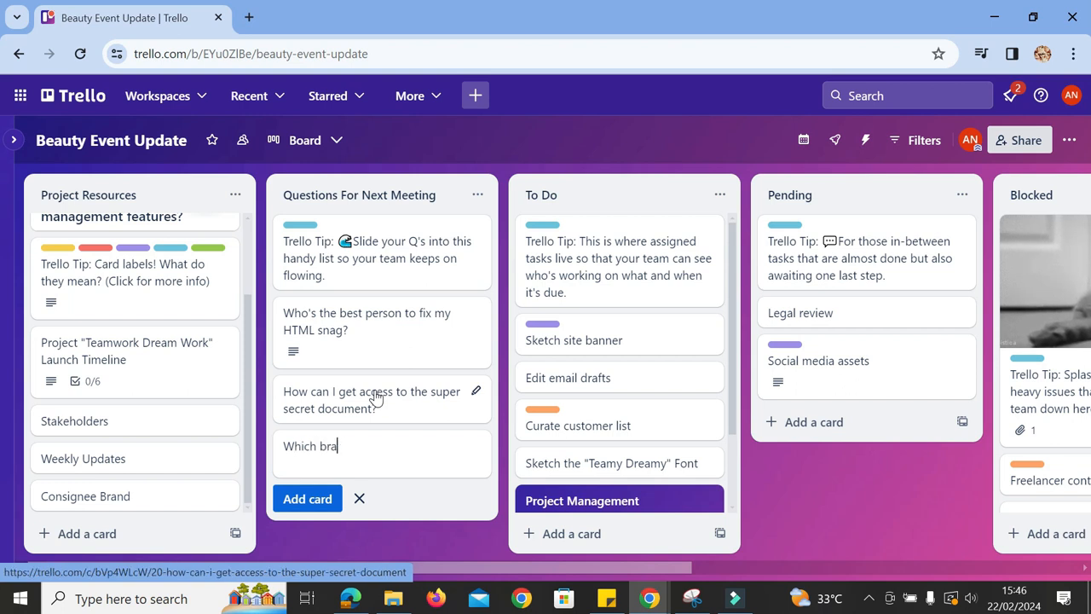
type("nd should ")
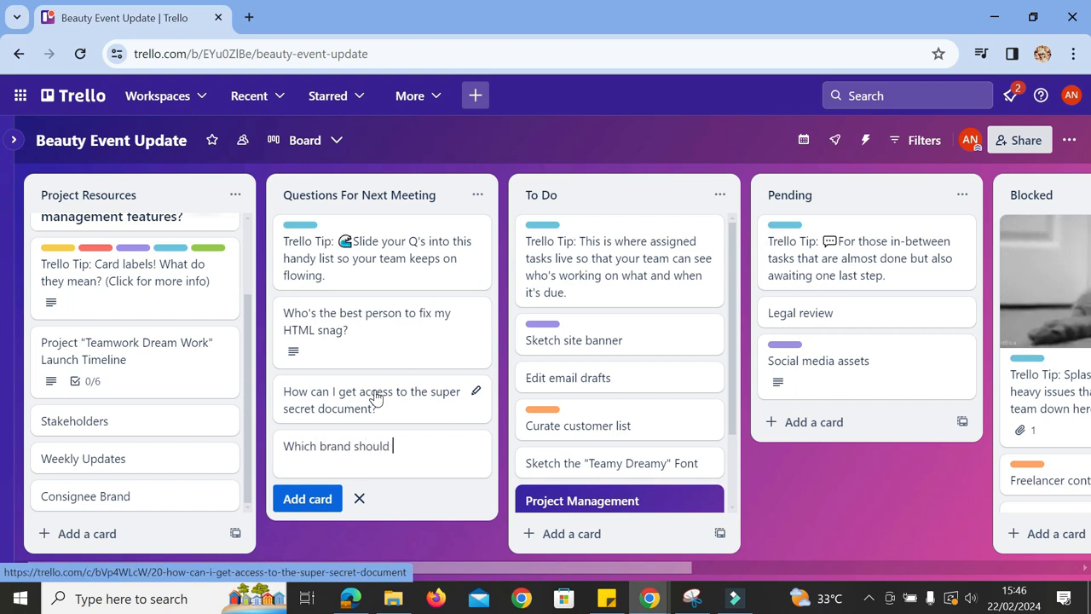
type("e")
type("we ap")
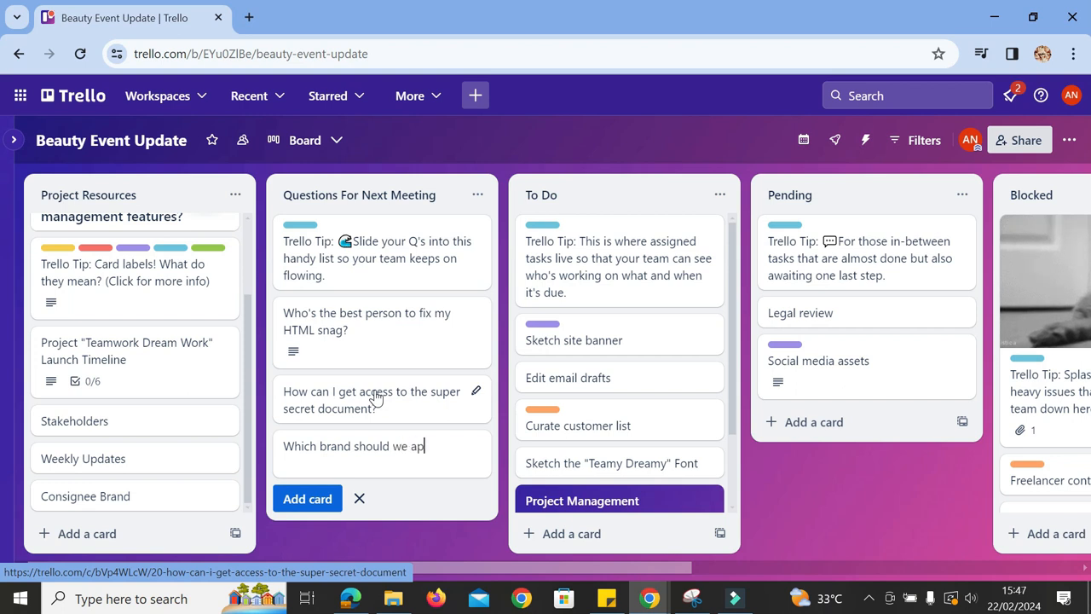
type("proach next")
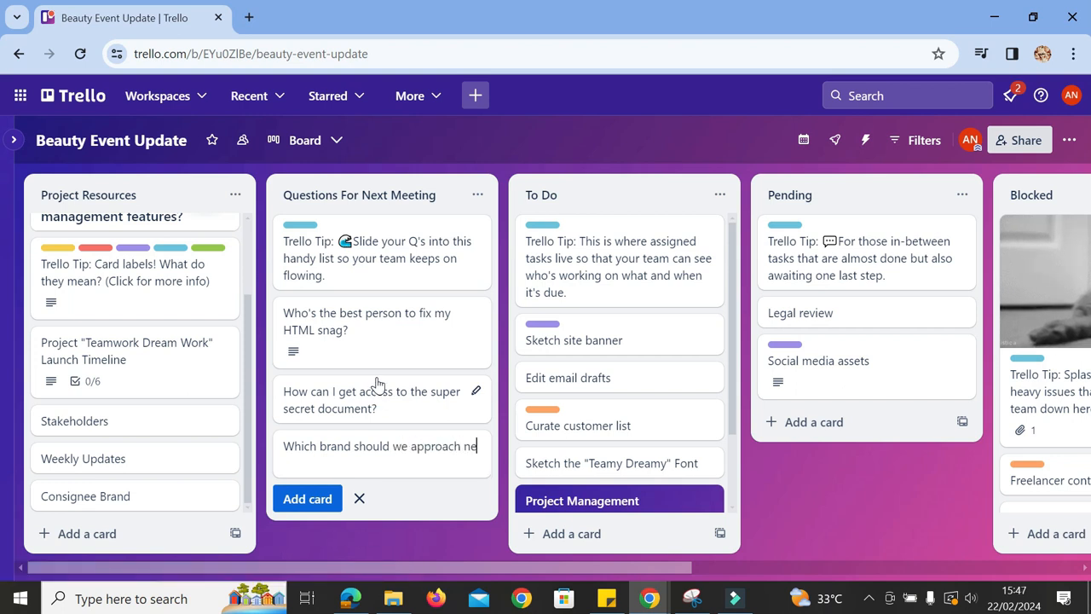
type("?")
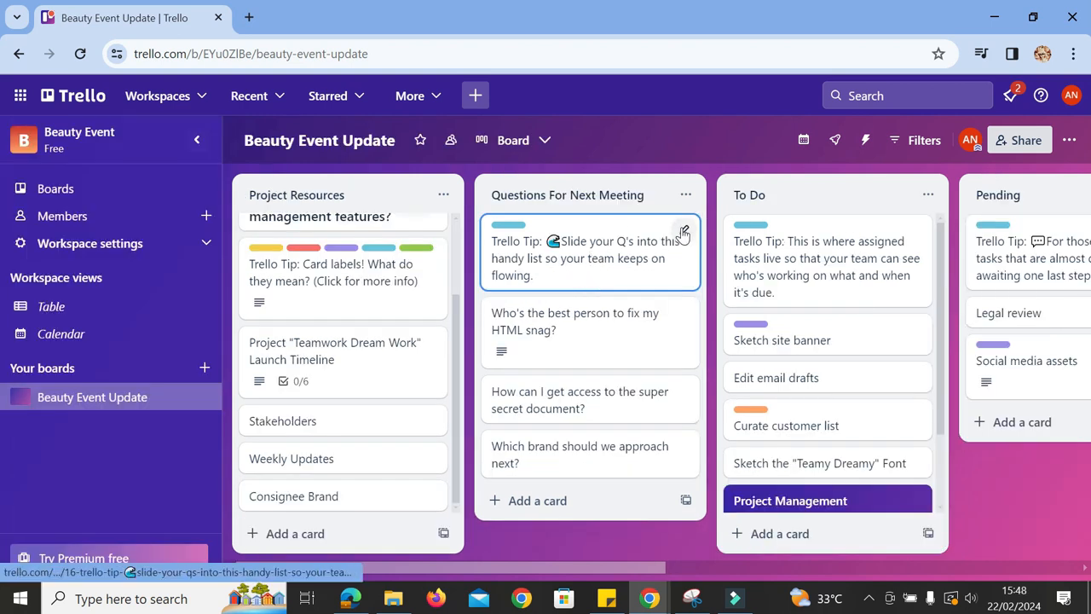
Try to retitle the Trello Tip card in Questions For Next Meeting as "What should we put on our PR Package?" using quick edit
left_click(683, 233)
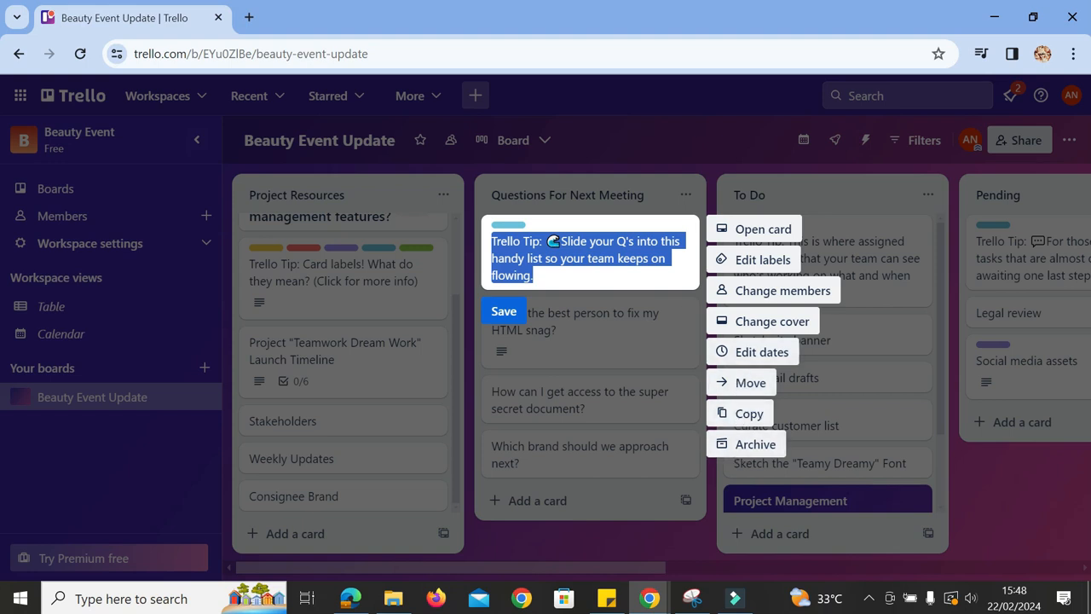
left_click(629, 258)
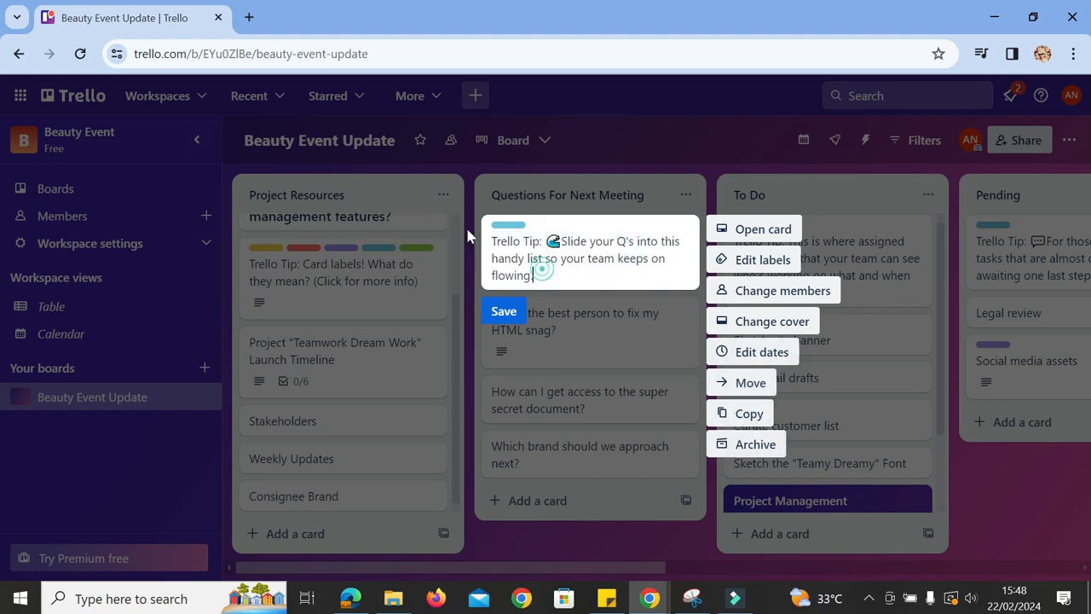
key("ctrl+a")
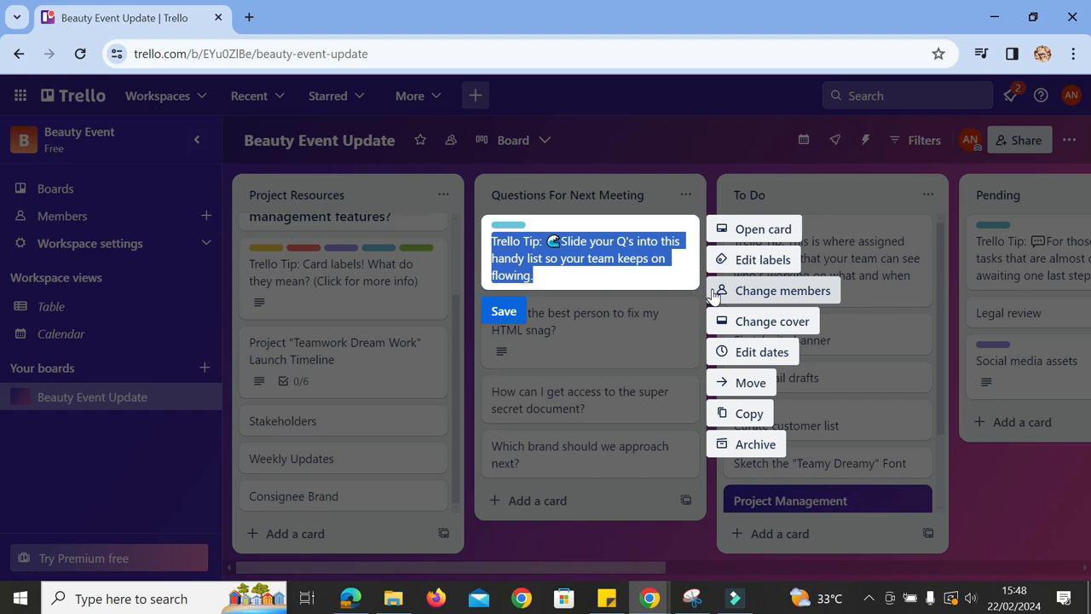
type("What should we put on our")
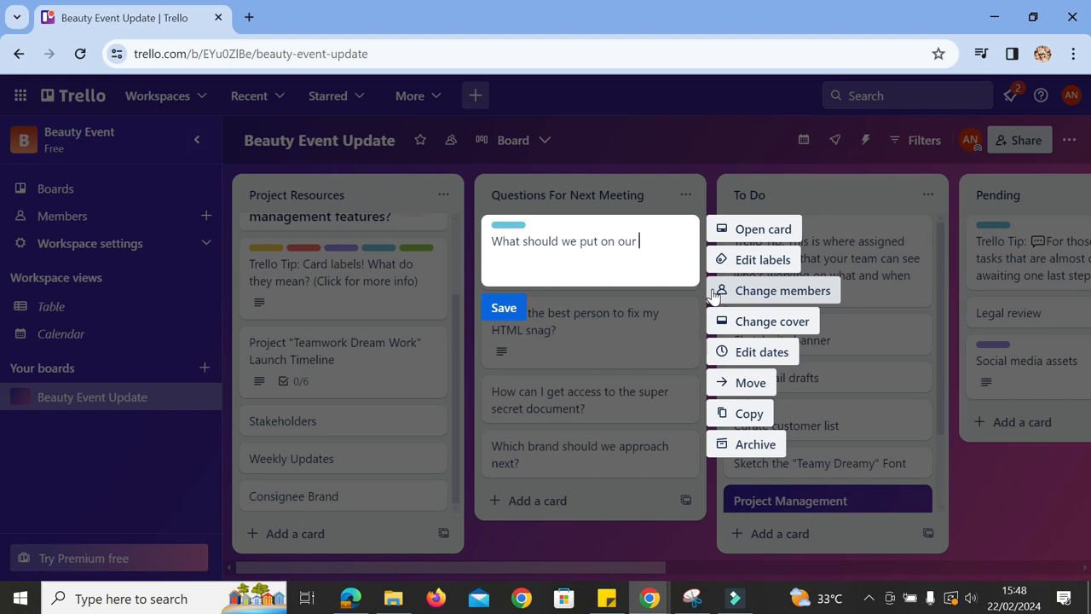
type("PR Package?")
left_click(631, 391)
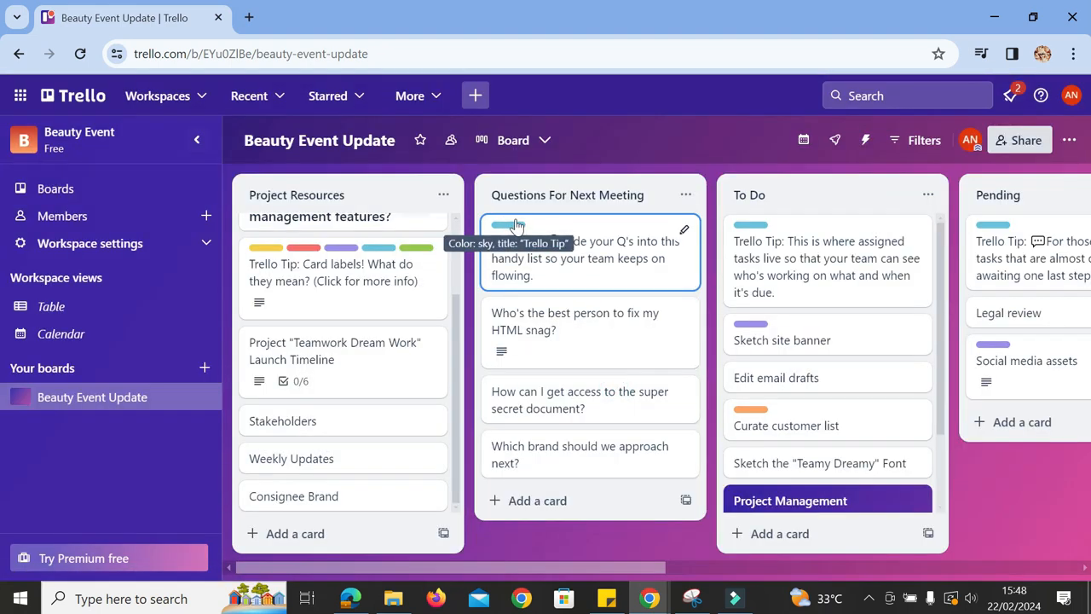
Open the Trello Tip card in Questions For Next Meeting and rename it "What should we put on our PR Package?"
left_click(562, 249)
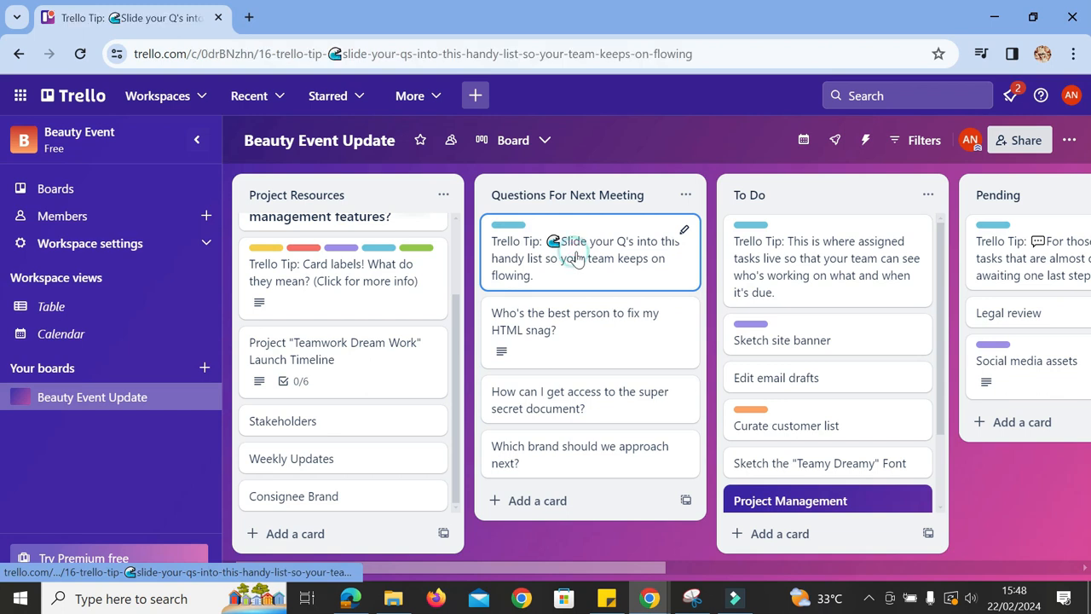
left_click(409, 145)
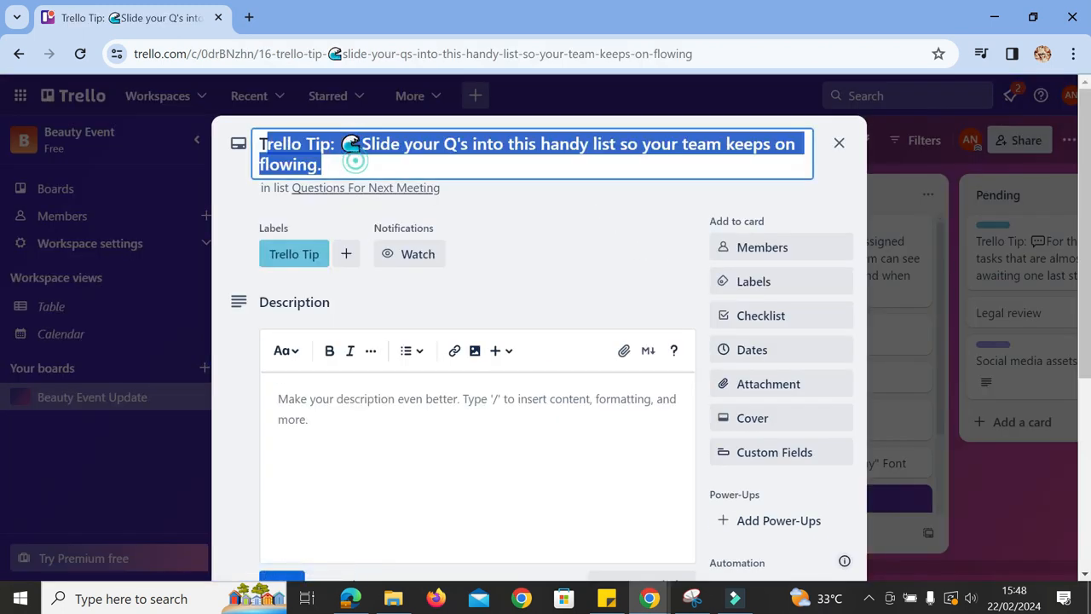
type("What")
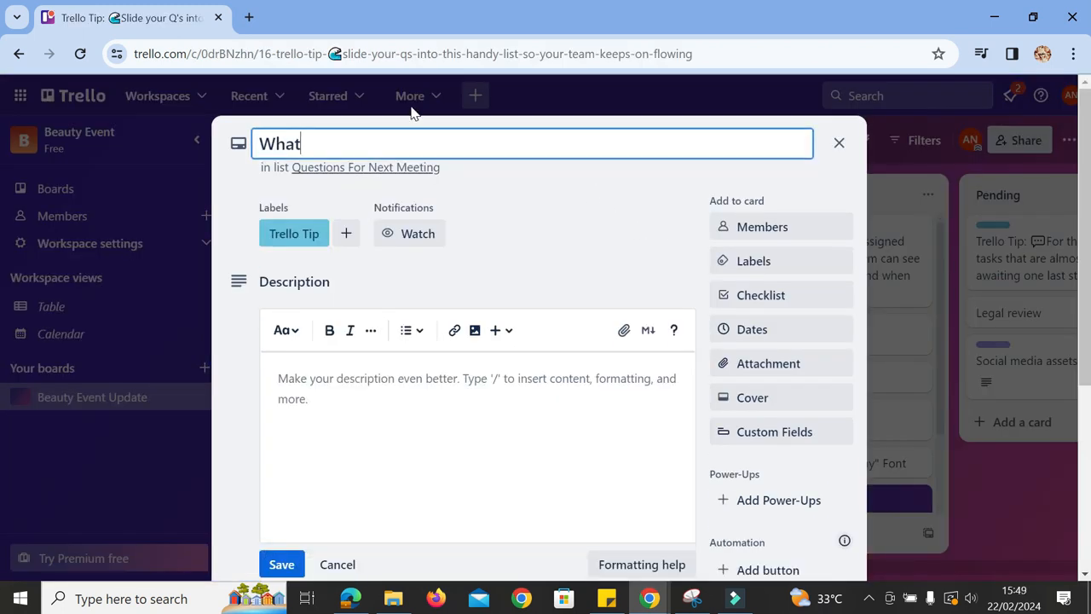
type(" should we put on ou")
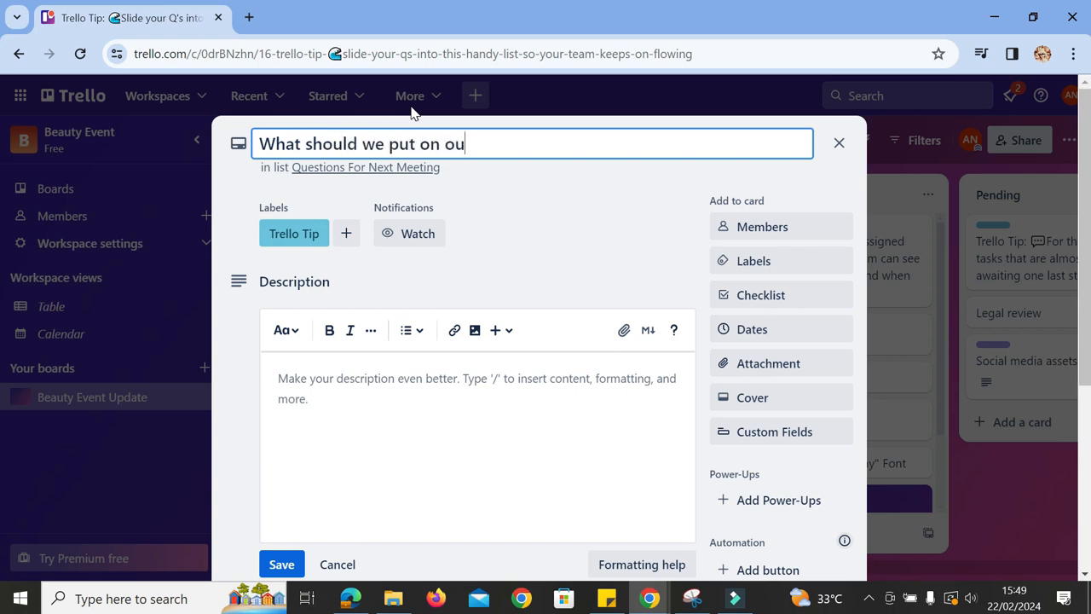
type("r PR Packa")
key("BackSpace")
type("kage")
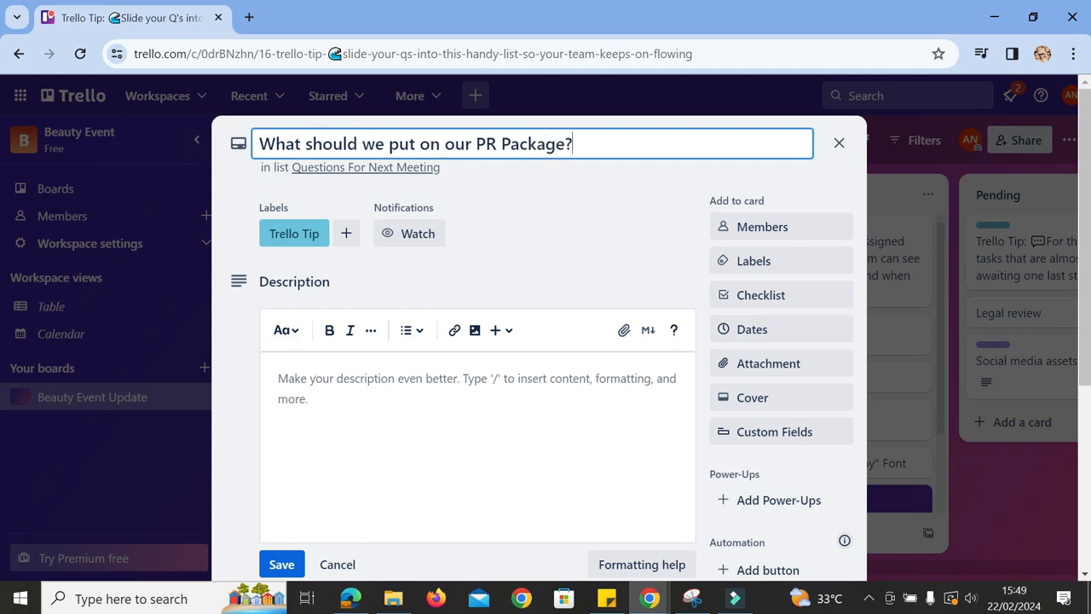
Write "Decide how many product we want and how should we package it" in the PR Package card's description
left_click(311, 378)
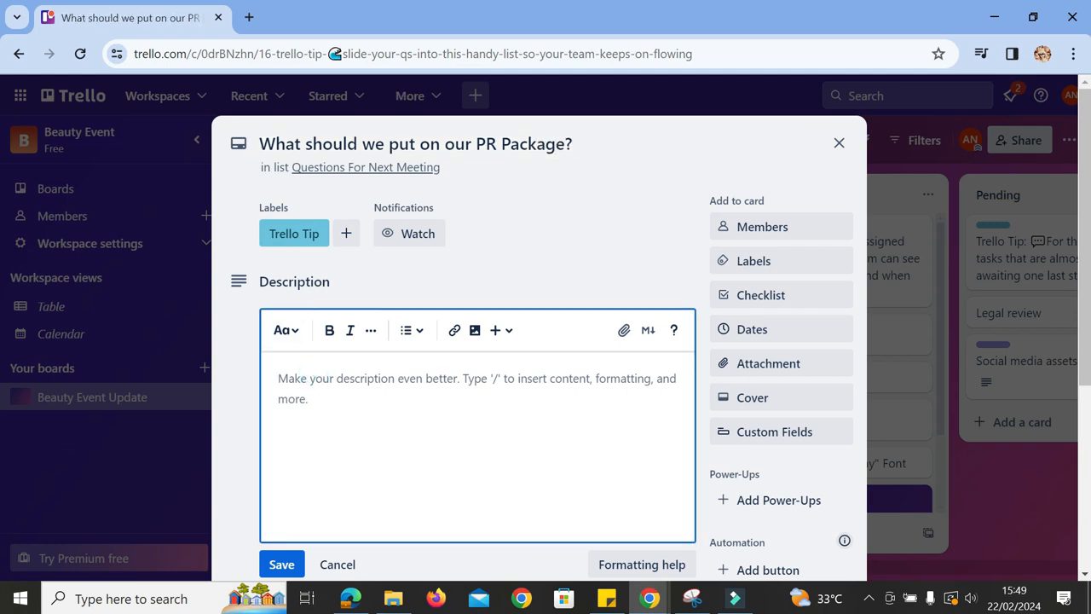
type("Decide how many")
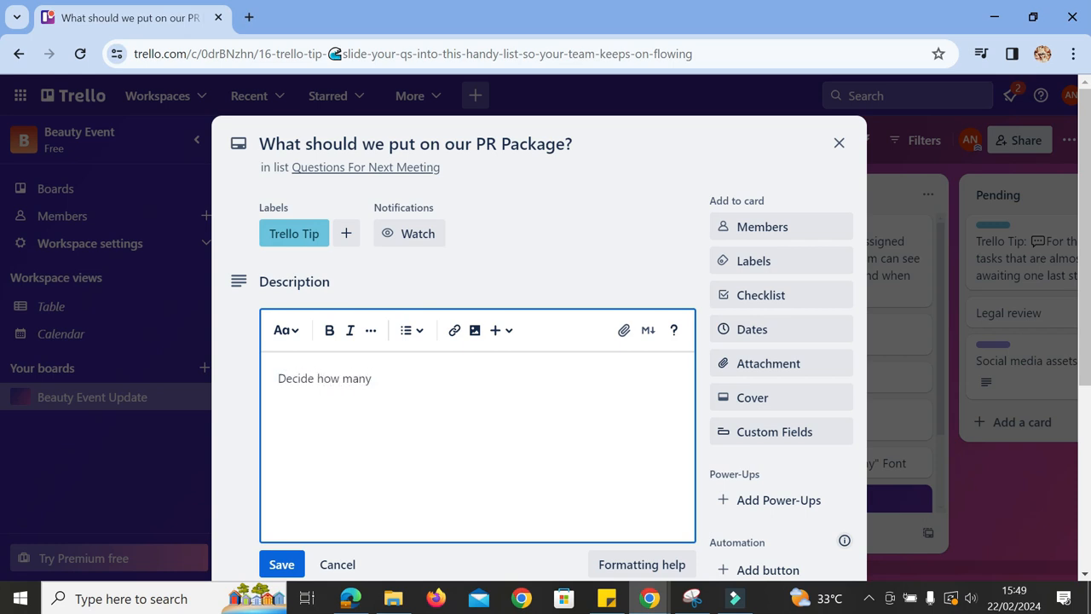
type(" product we want and how should we")
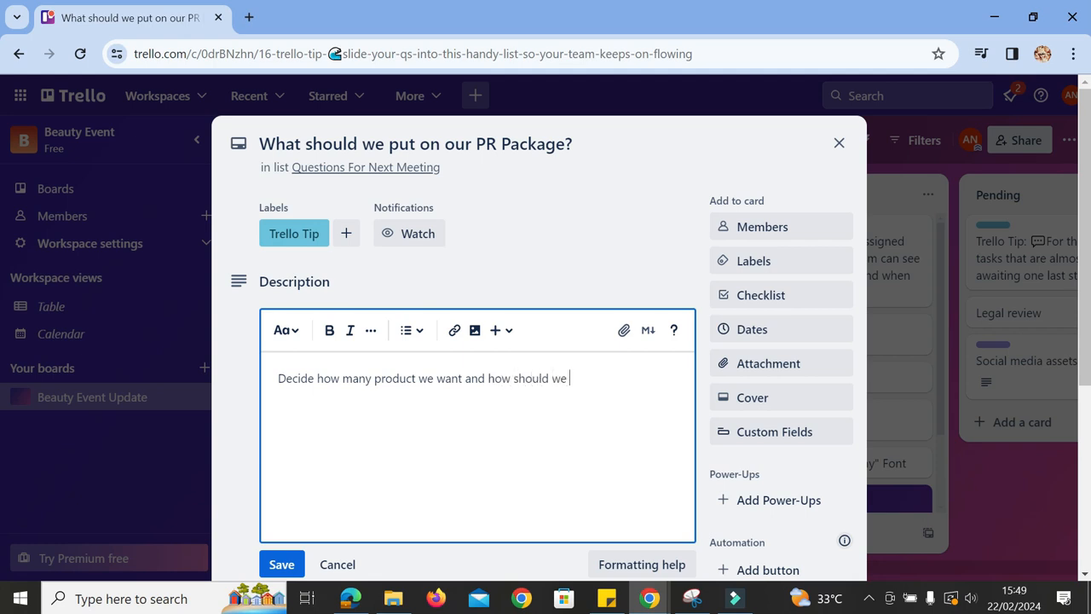
type(" package it")
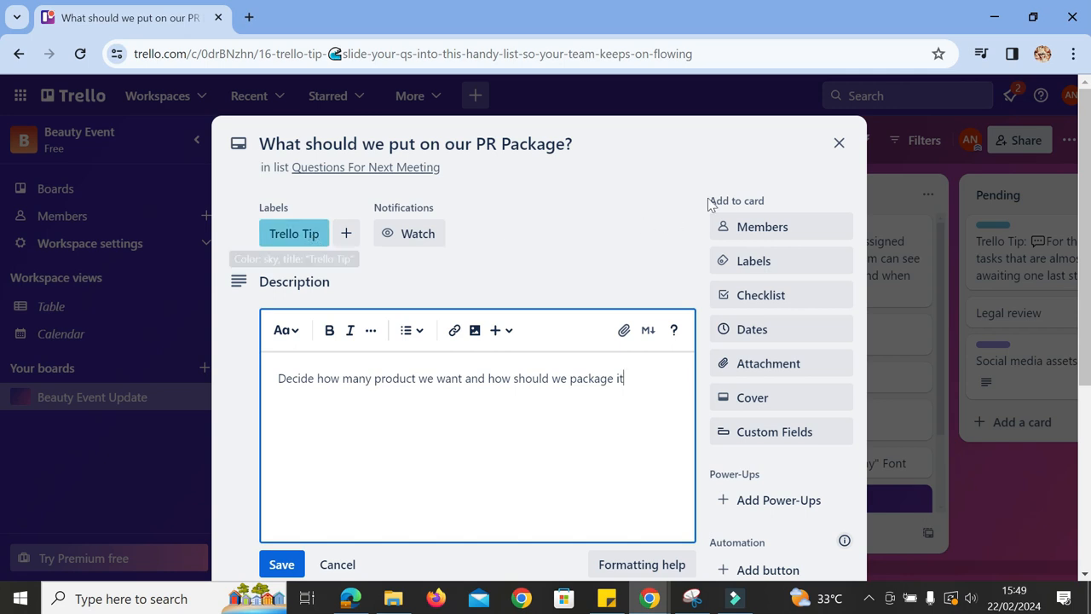
Create a red label titled "Urgent" for the PR Package card
left_click(796, 263)
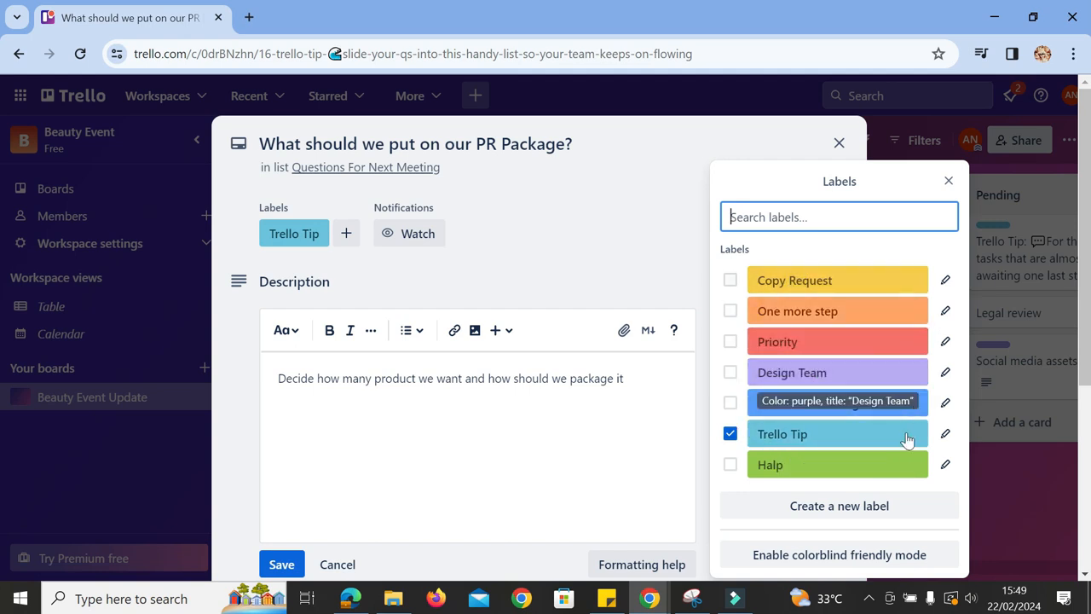
left_click(870, 507)
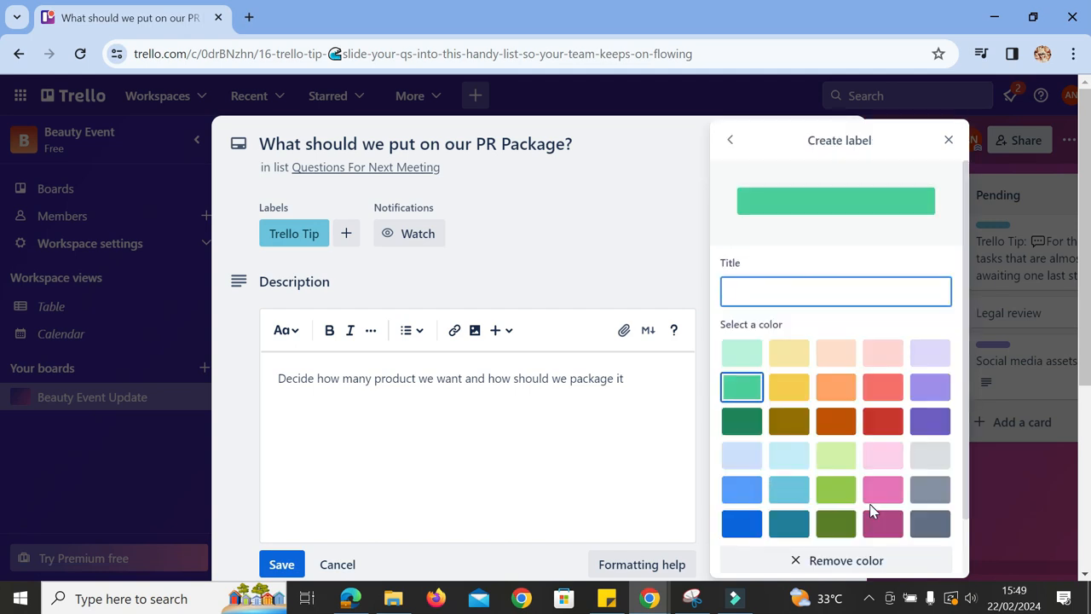
left_click(894, 466)
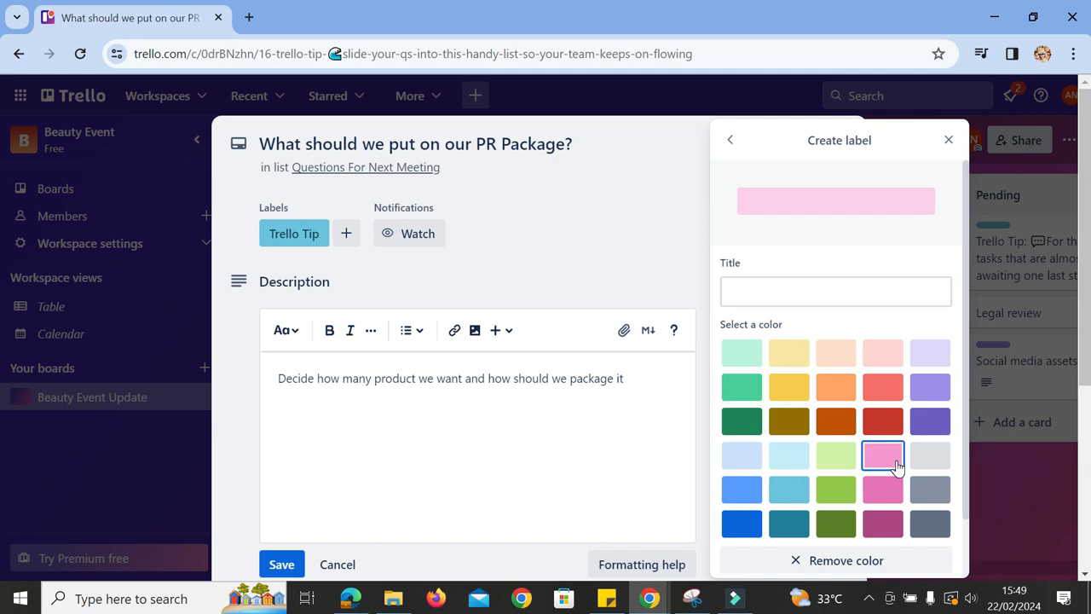
left_click(831, 288)
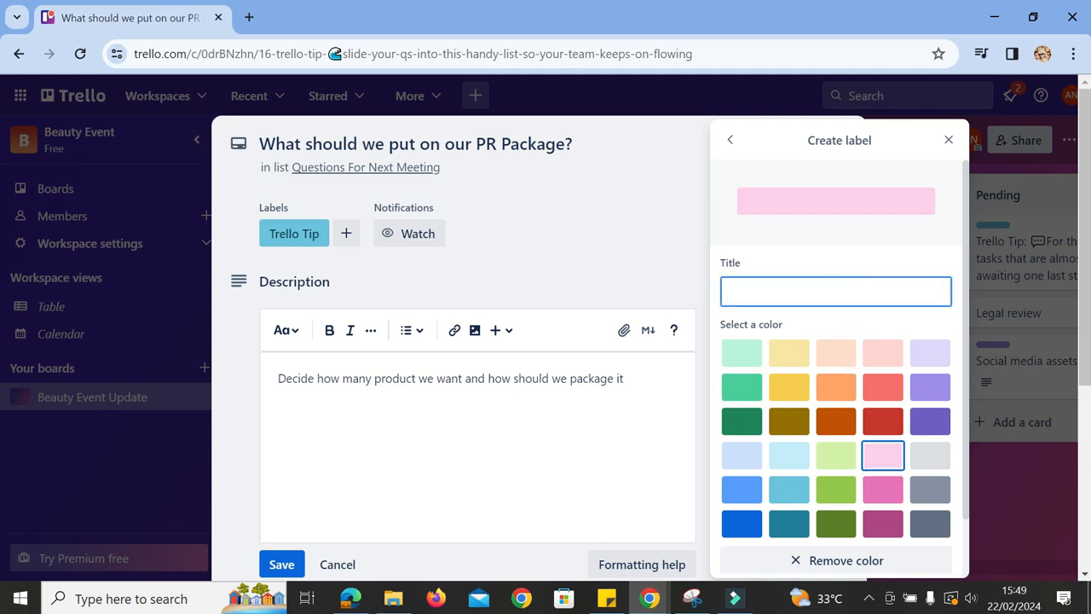
left_click(880, 388)
left_click(804, 293)
type("Urgent")
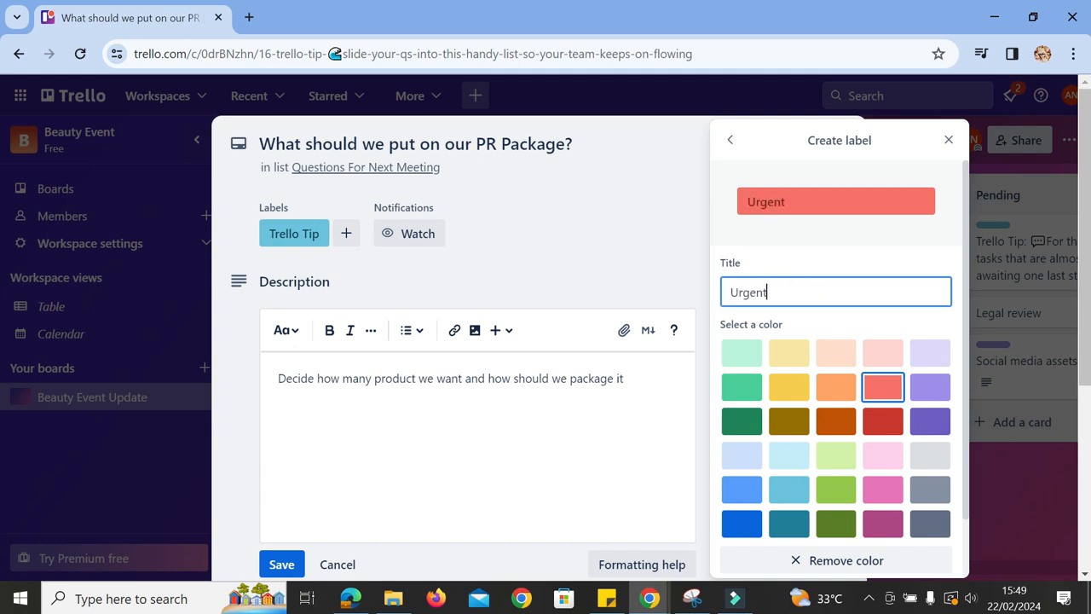
scroll(869, 358, "down", 2)
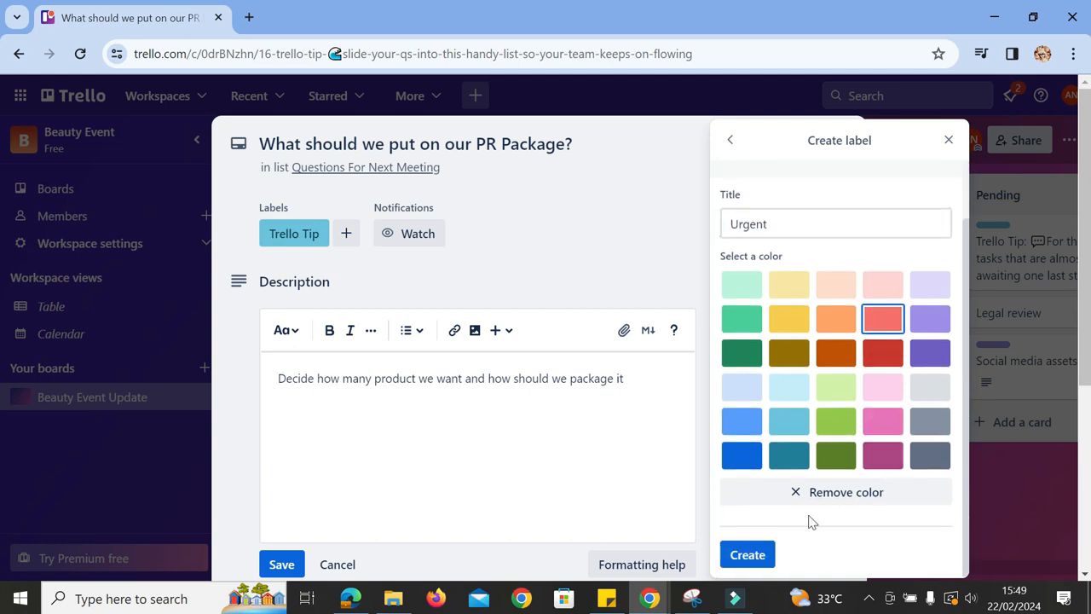
key("Return")
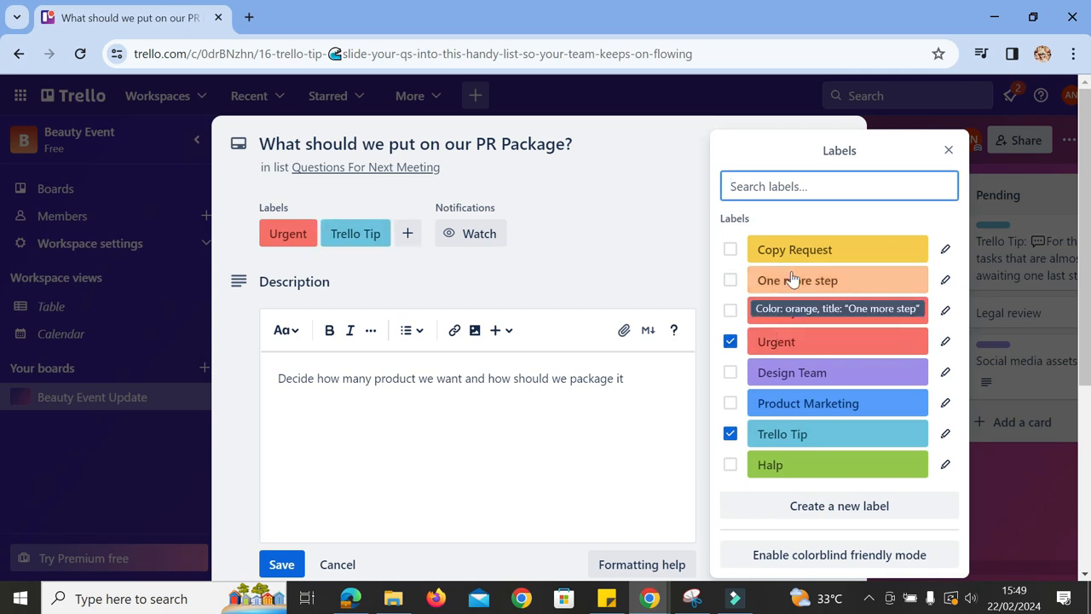
left_click(730, 372)
left_click(731, 403)
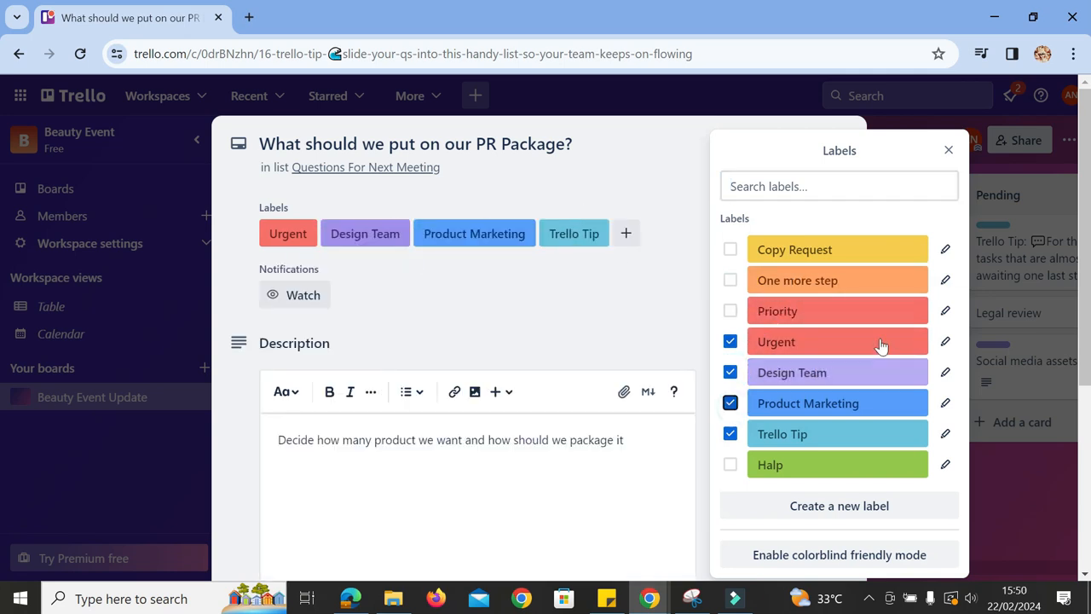
left_click(730, 402)
left_click(731, 372)
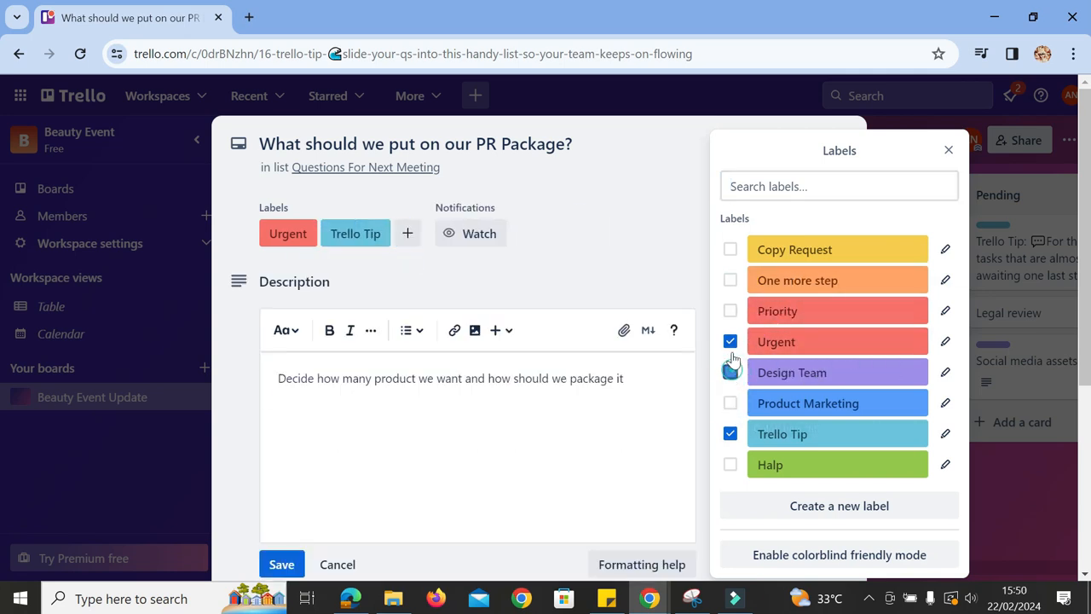
Remove the Trello Tip label from the PR Package card and leave only the Urgent label applied
left_click(731, 341)
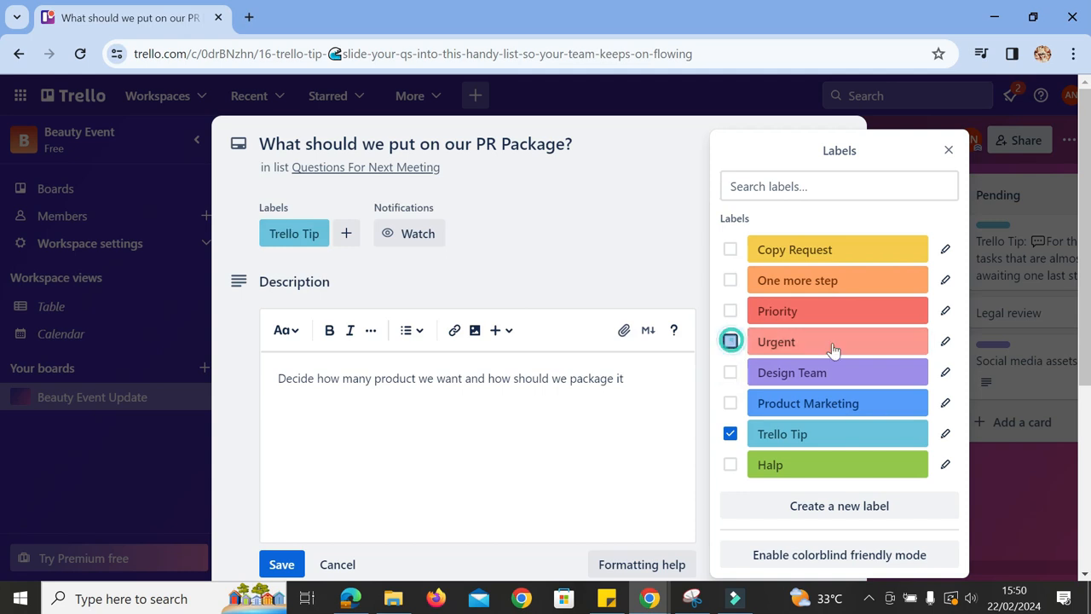
left_click(730, 433)
left_click(732, 343)
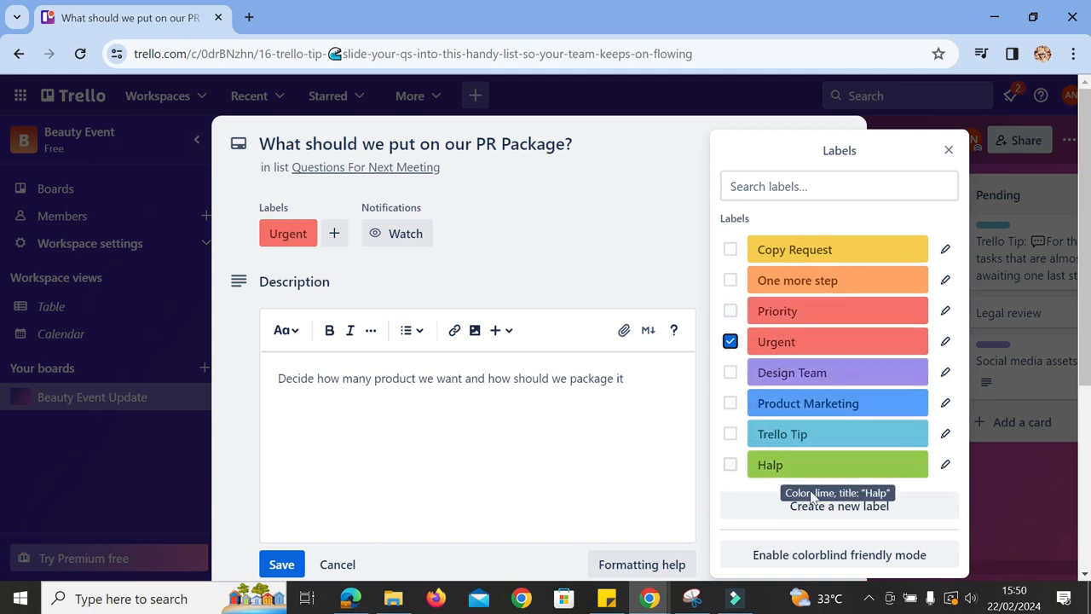
Rename the green Halp label as "Marketing Team" and save it
left_click(944, 464)
key("ctrl+a")
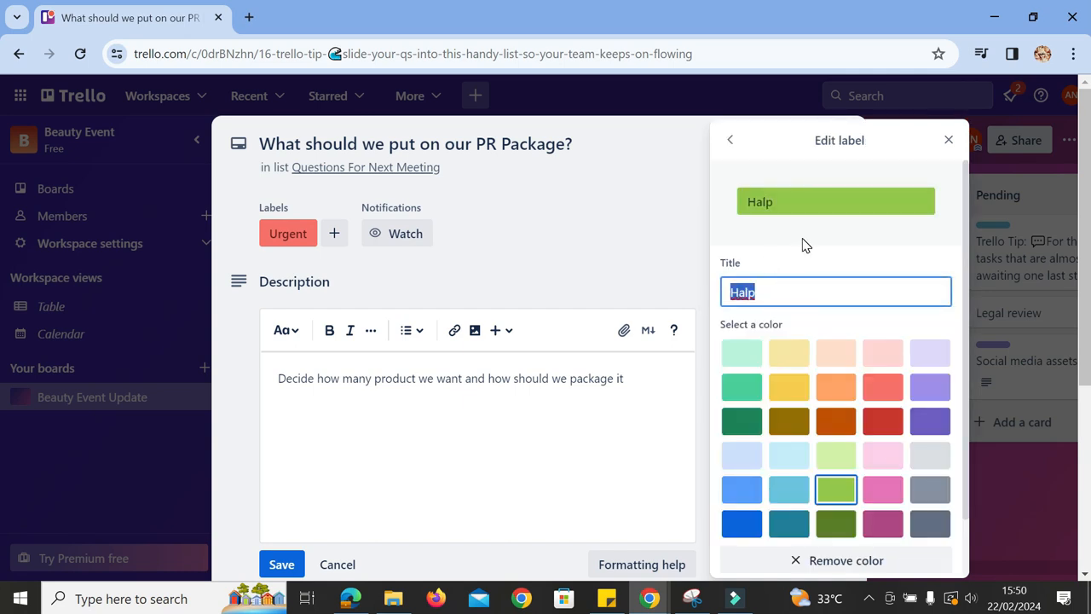
type("Marketi")
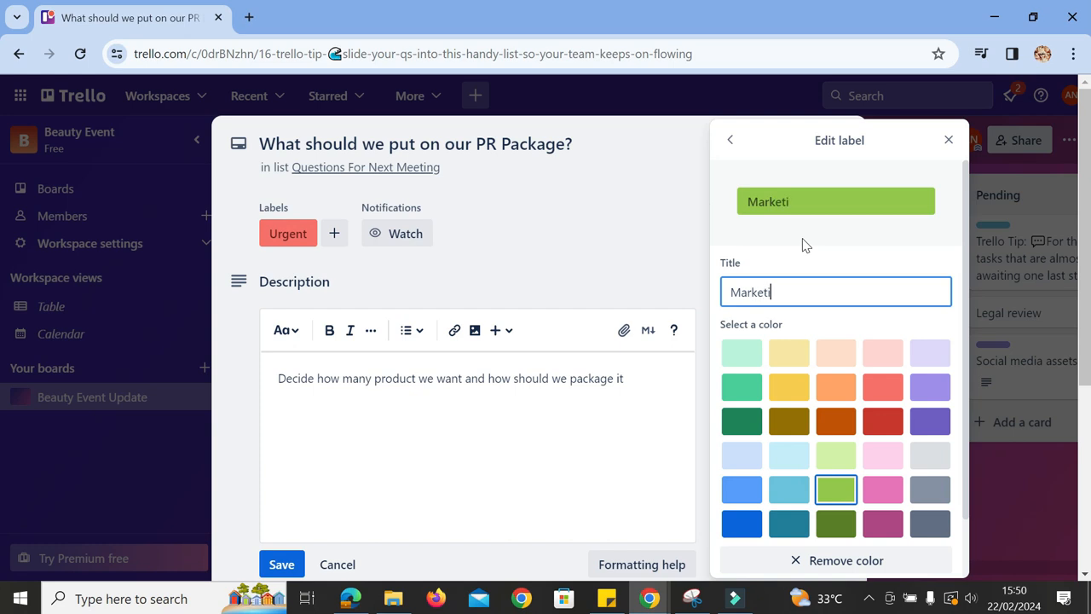
type("ng Team")
scroll(891, 430, "down", 2)
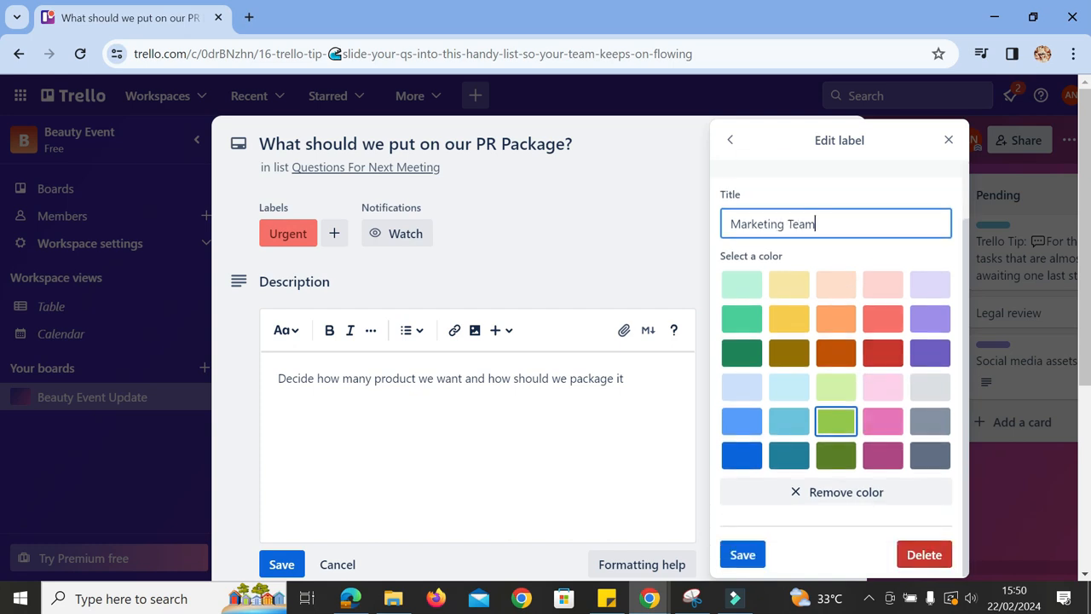
left_click(762, 555)
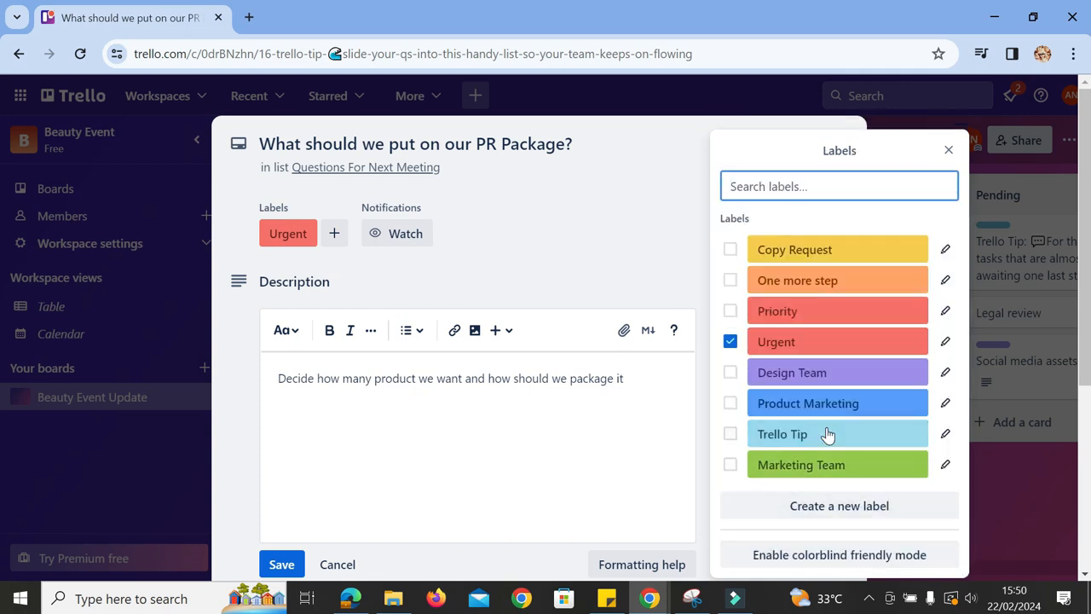
Apply the Design Team and Marketing Team labels to the PR Package card, leaving Product Marketing unassigned
left_click(736, 407)
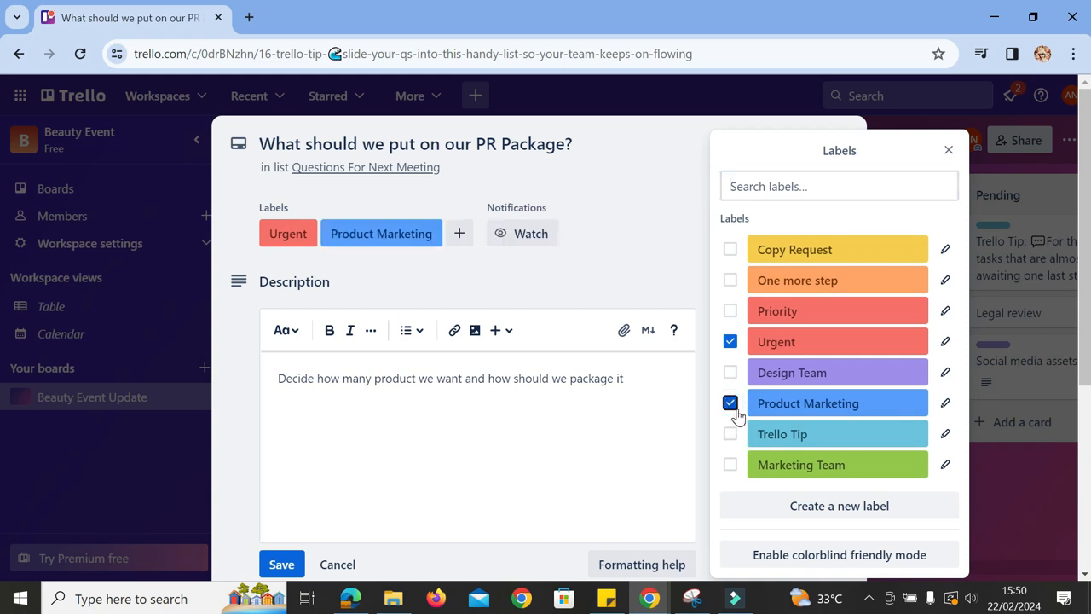
left_click(731, 404)
left_click(730, 372)
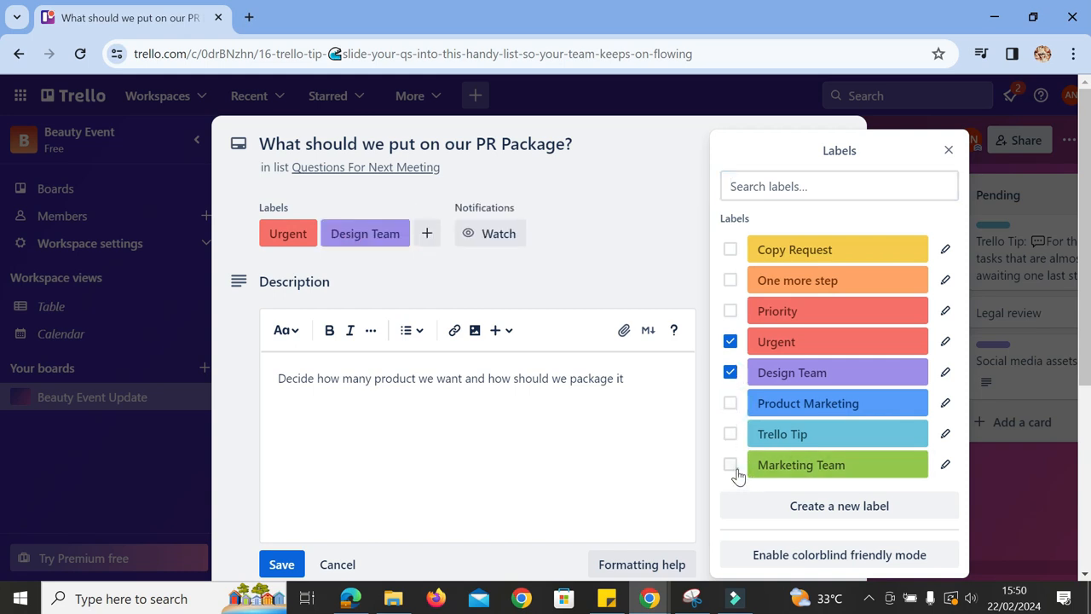
left_click(733, 466)
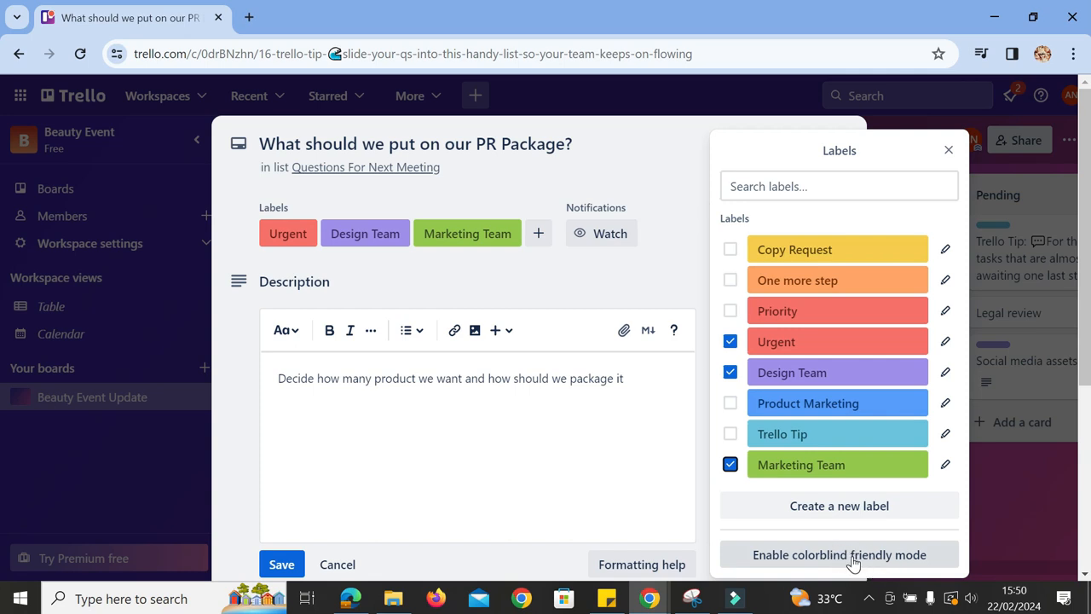
Save the PR Package card's description and close the card
left_click(316, 563)
left_click(298, 563)
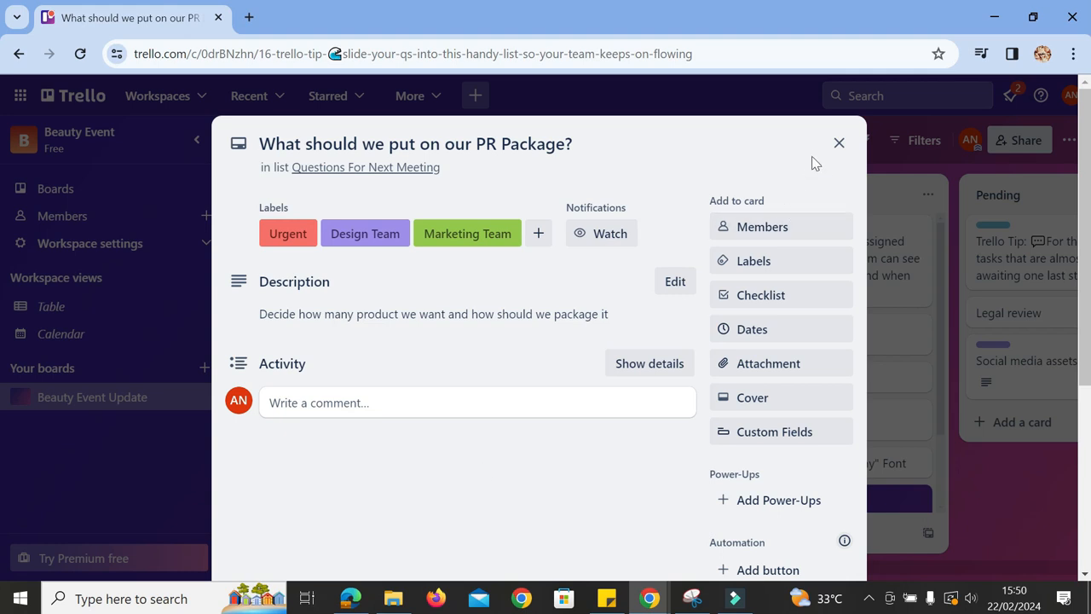
left_click(838, 142)
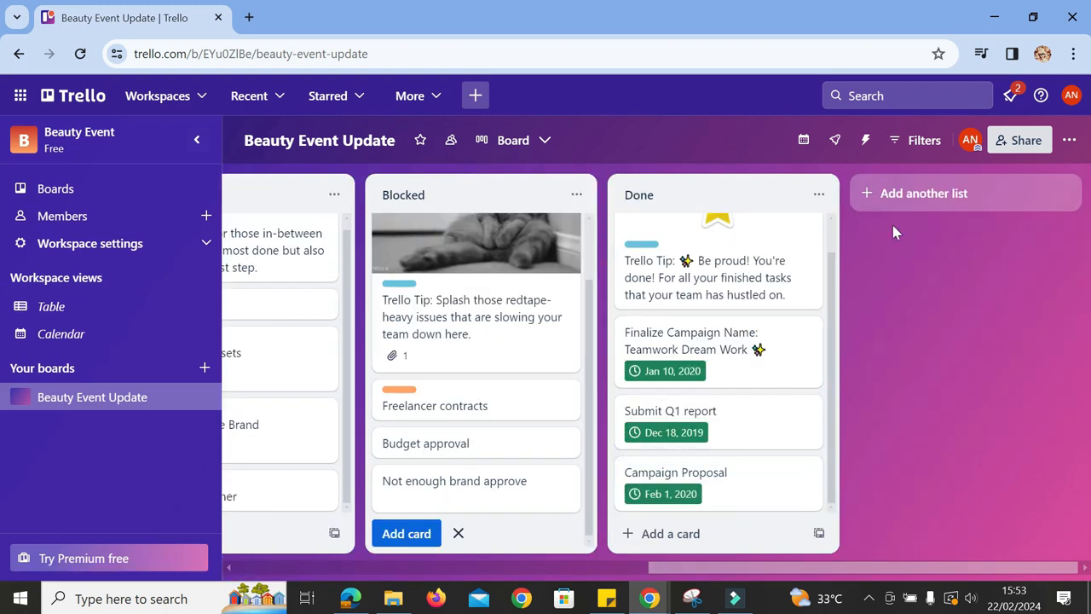
Add a new list titled "Need Revision" after the Done list
left_click(920, 194)
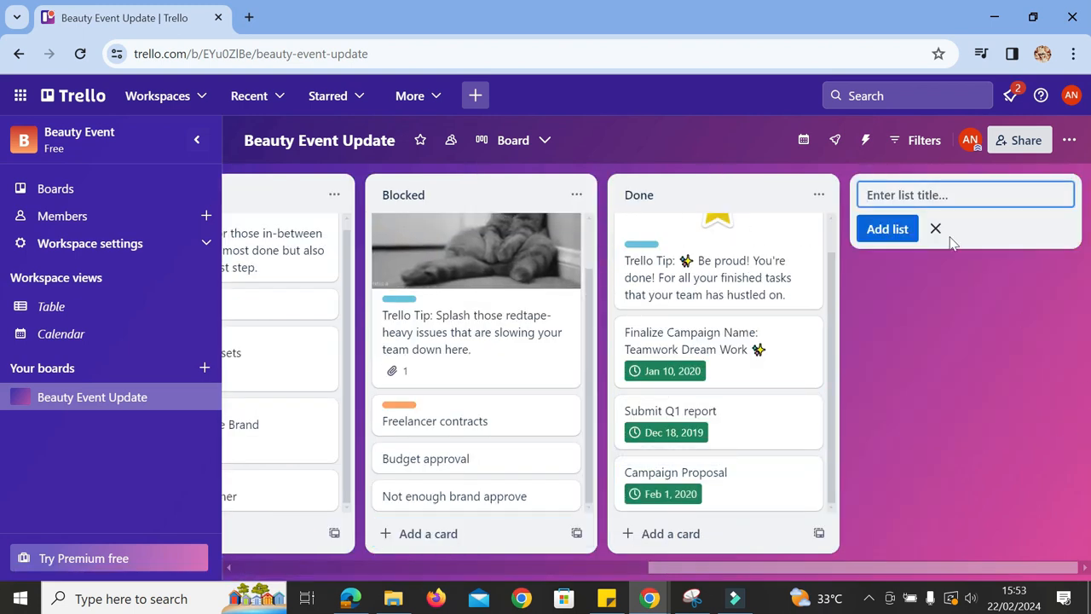
type("Need ")
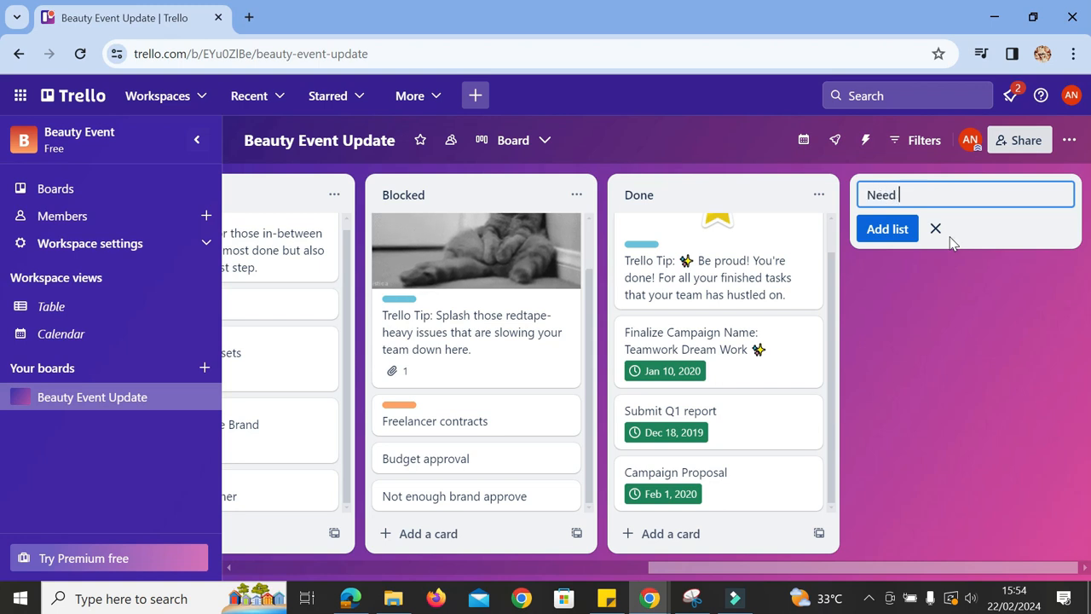
type("Revision")
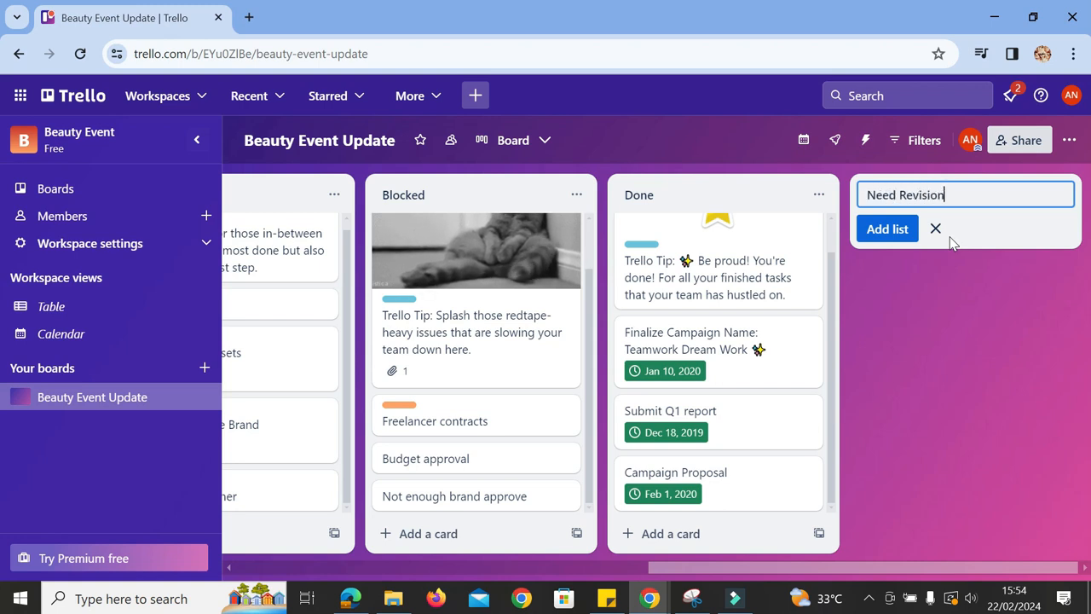
left_click(887, 228)
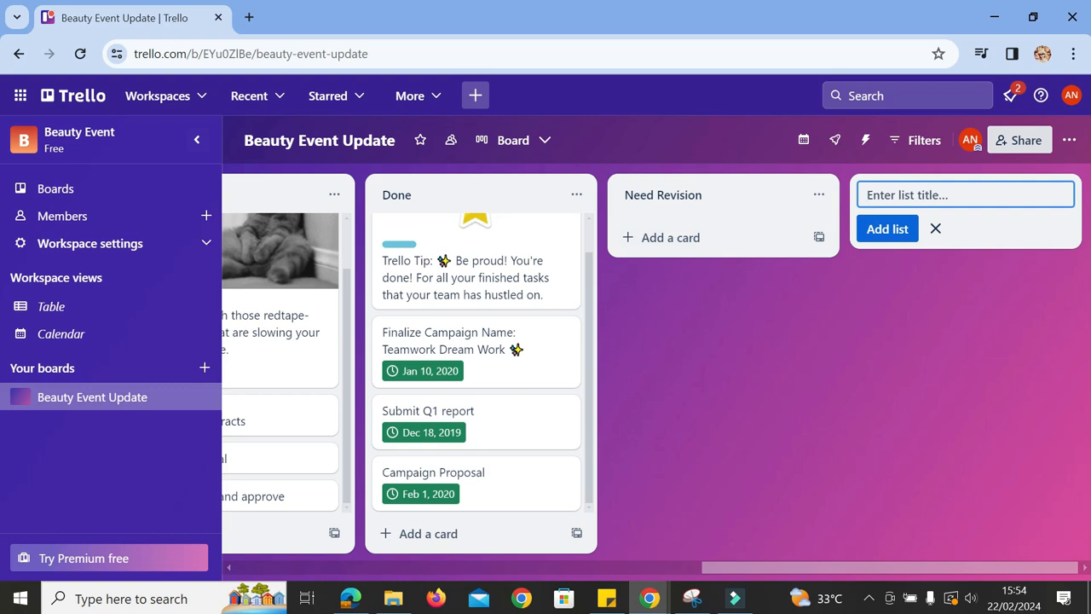
Add a card titled "Video Looping for the event" to the Need Revision list
left_click(643, 238)
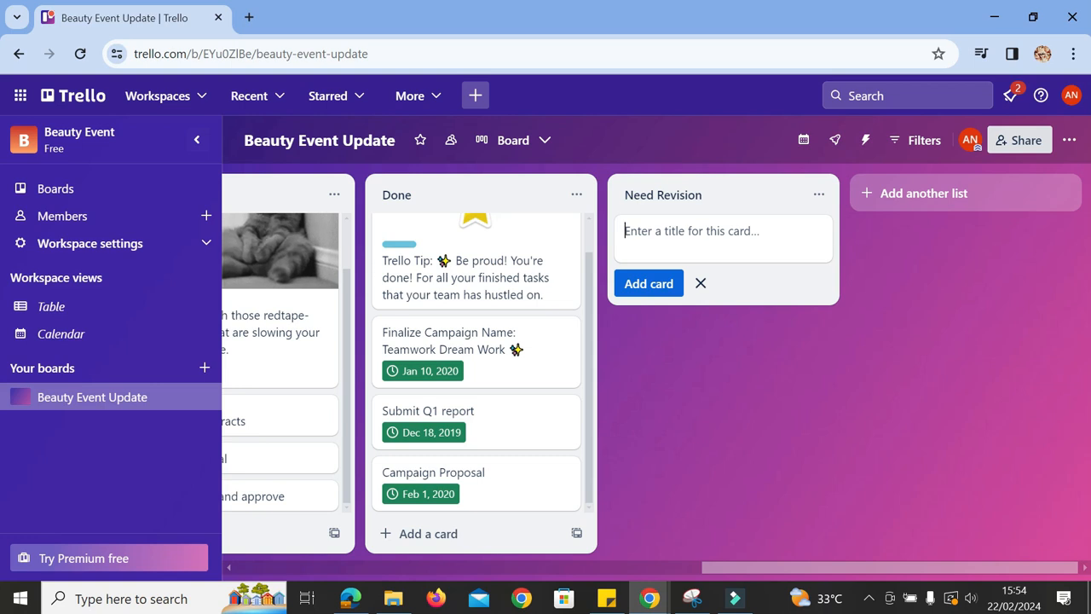
type("Video Looping for the event")
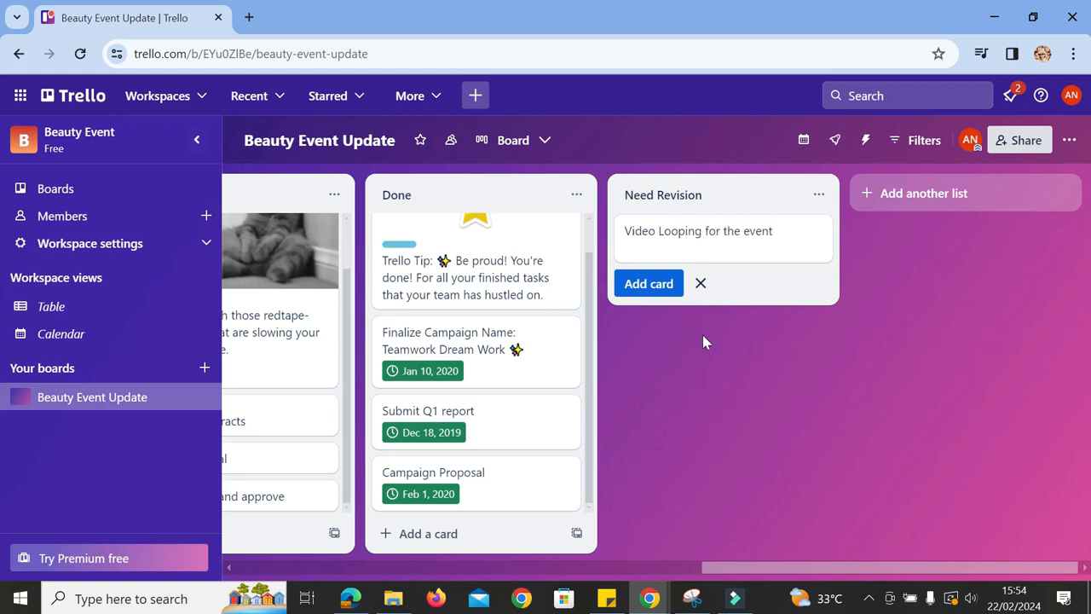
left_click(704, 341)
Open the Video Looping card and save the description "Need to be longer, need better background music"
left_click(713, 232)
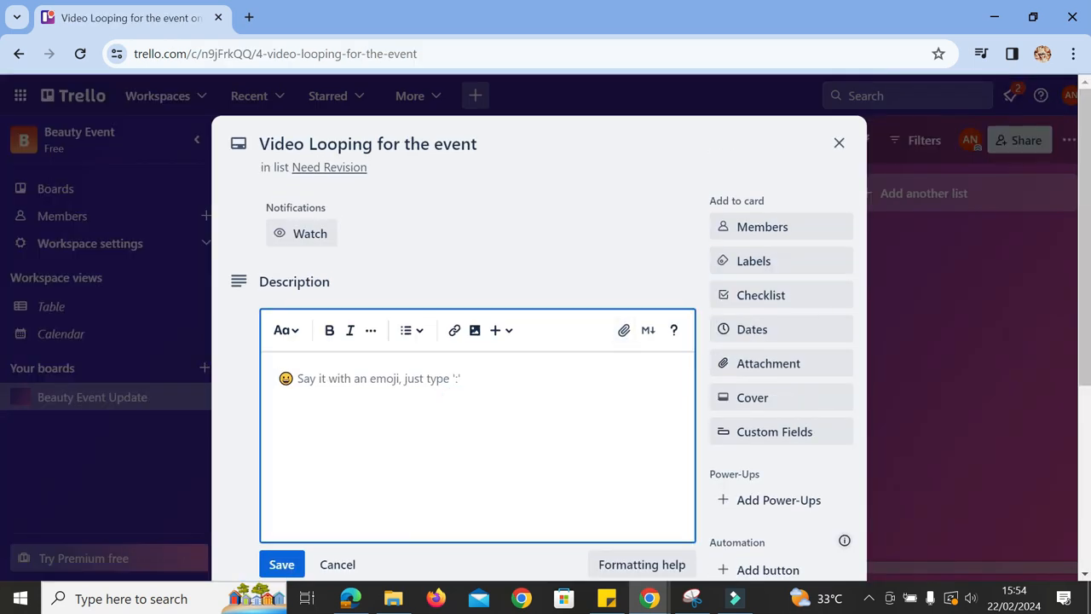
type("Need to be ")
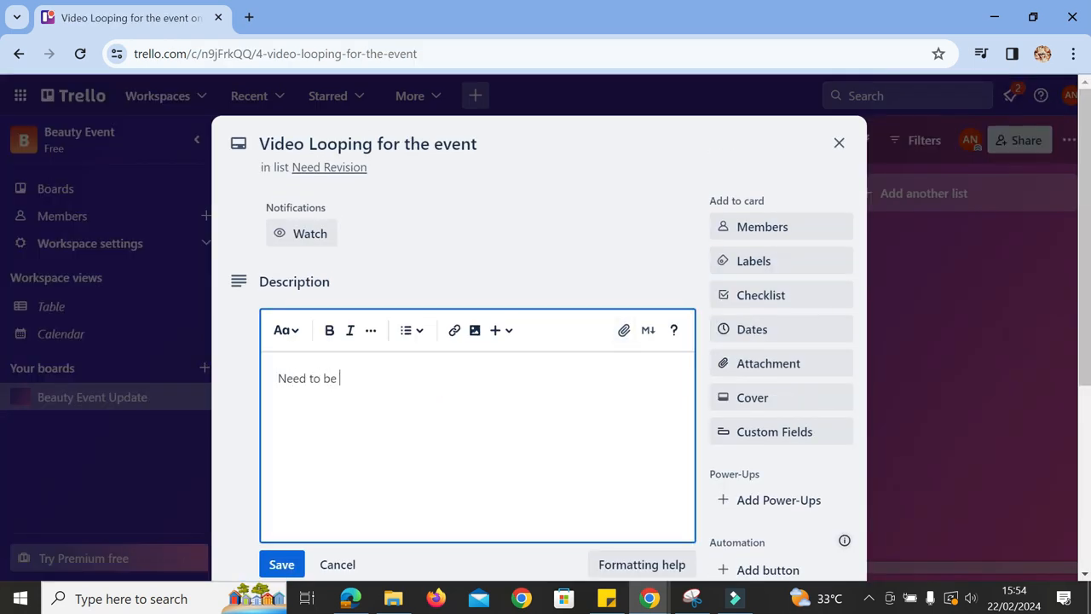
type("long")
type("tter")
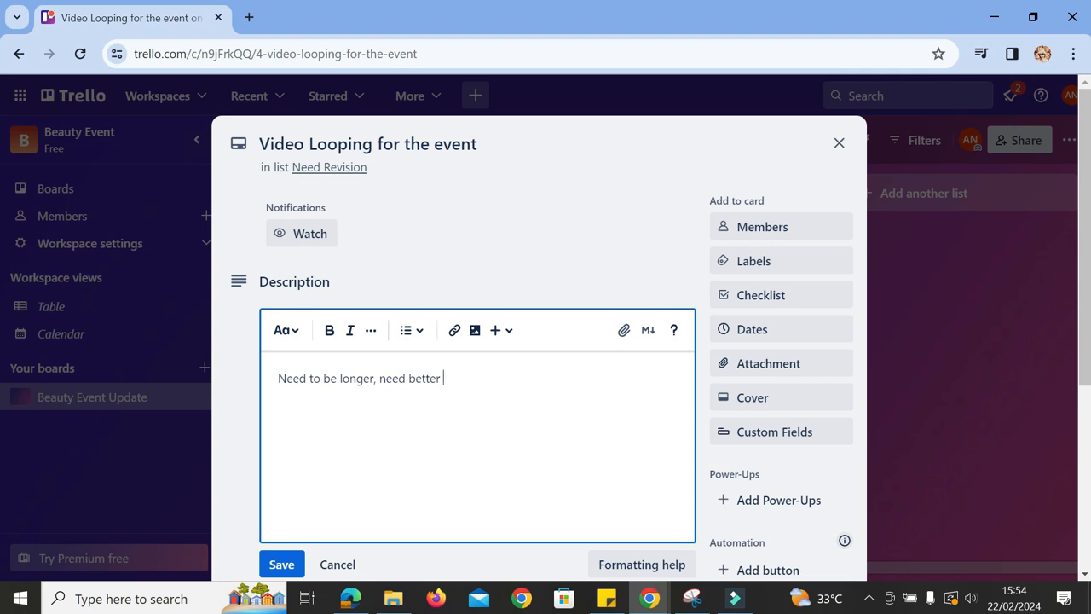
type(" background m")
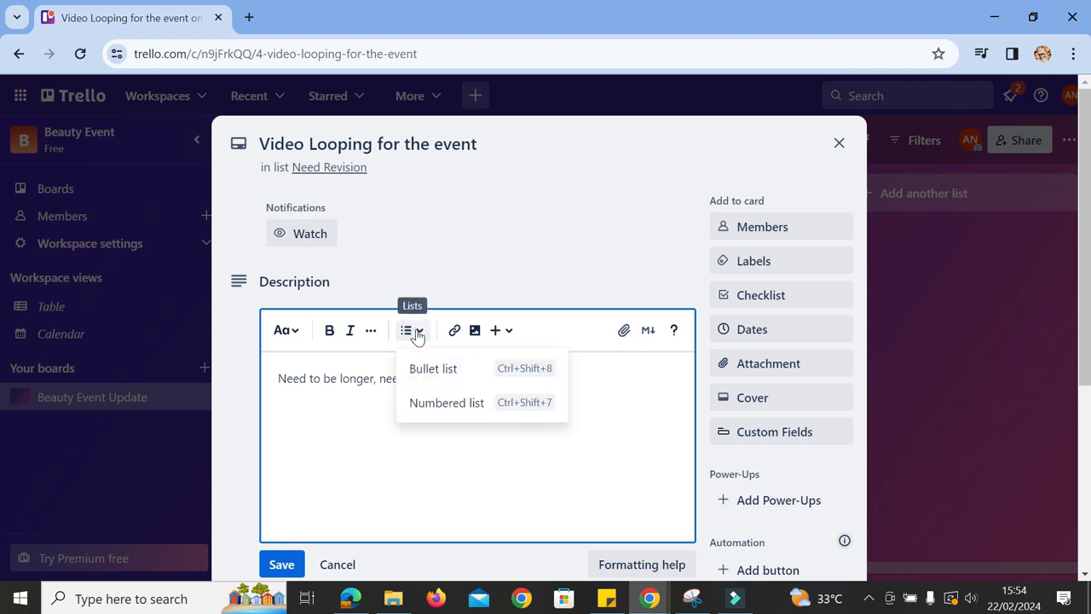
left_click(603, 259)
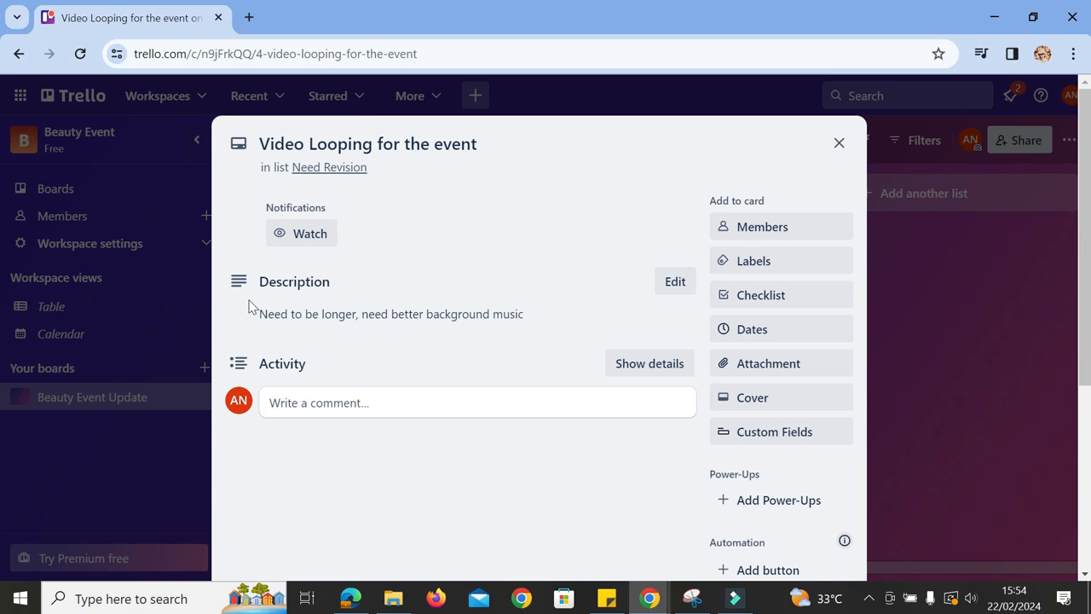
Add a checklist titled "Checklist" to the Video Looping card without copying items from another checklist
left_click(774, 297)
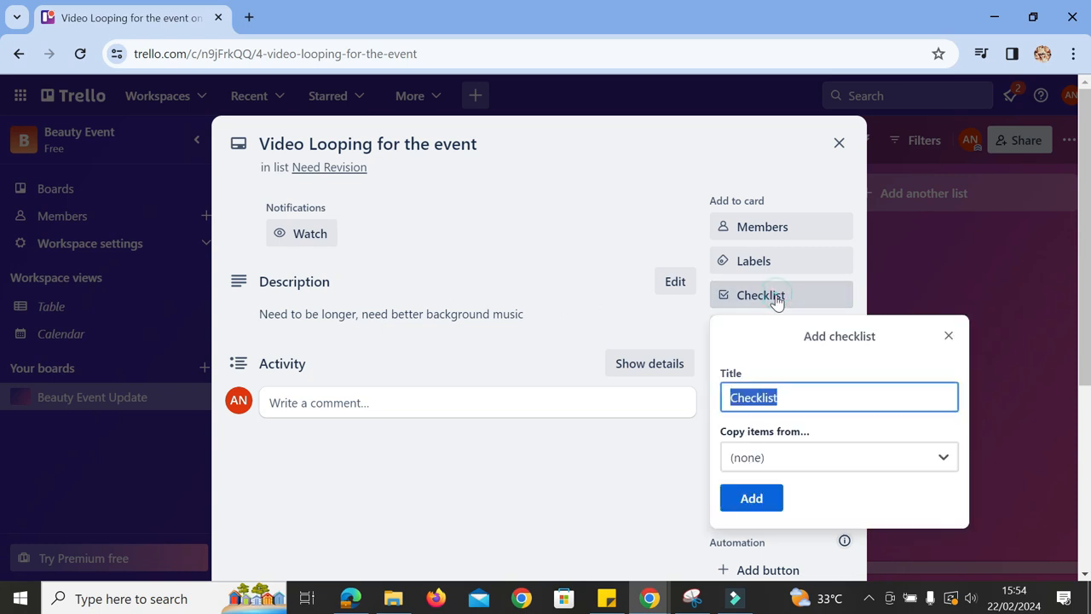
left_click(760, 455)
left_click(760, 455)
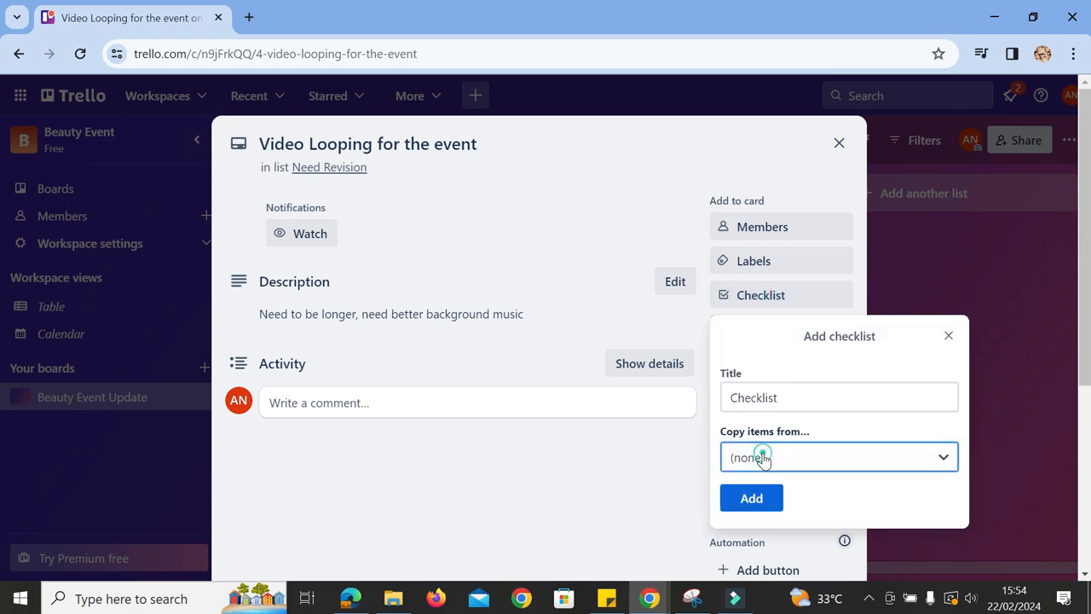
left_click(750, 498)
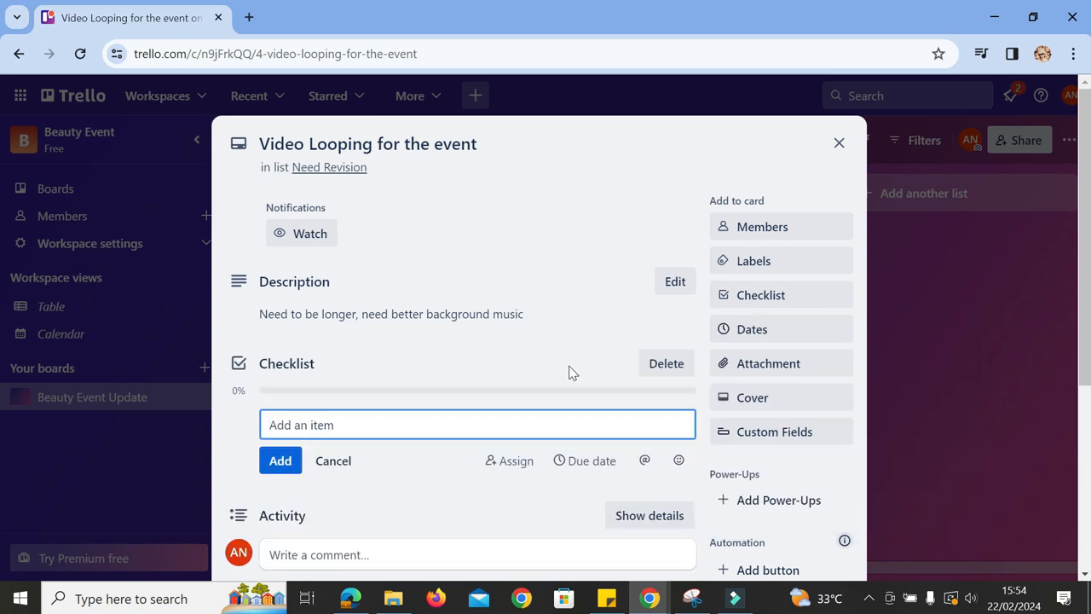
Add the items "Background music", "More footage" and "Filter Revision" to the Video Looping card's checklist
type("Background music")
key("Return")
type("More footage")
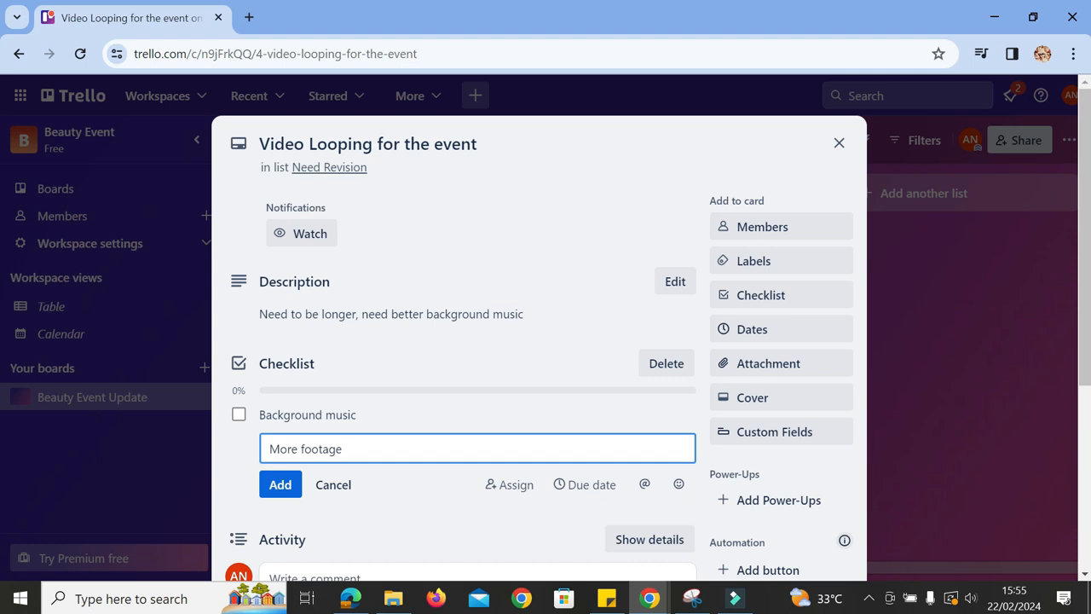
key("Return")
type("Filter Revision")
key("Return")
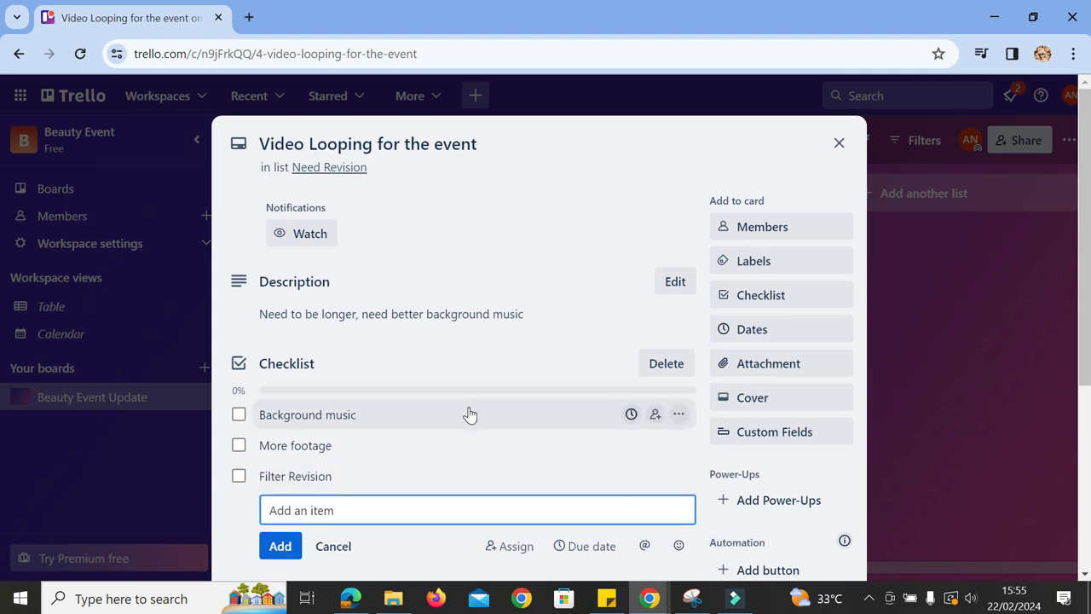
Mark the Background music and More footage checklist items as complete and close the card
left_click(239, 414)
left_click(239, 444)
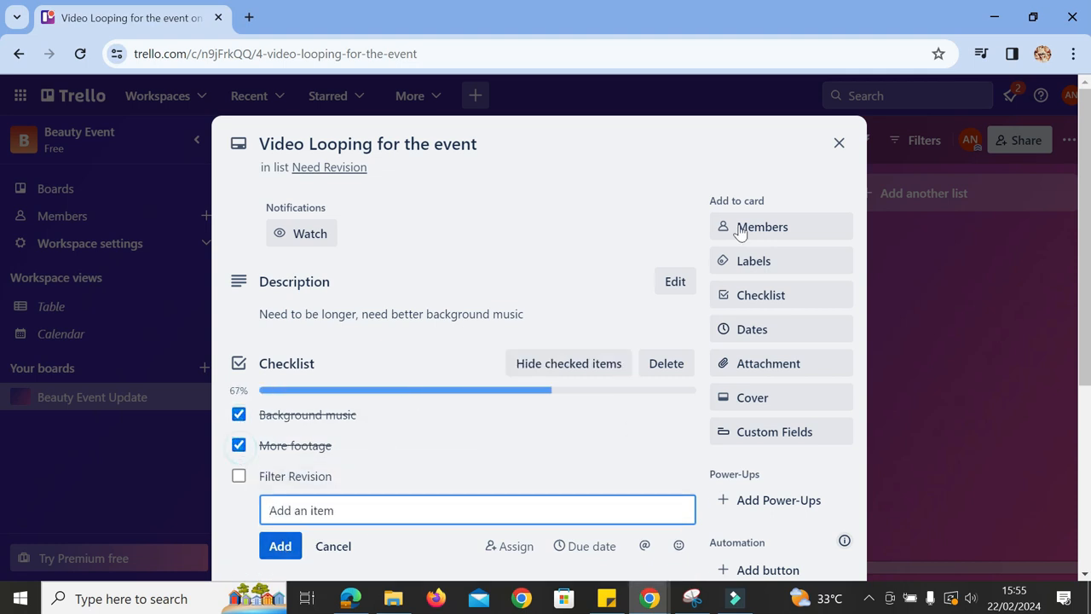
left_click(839, 143)
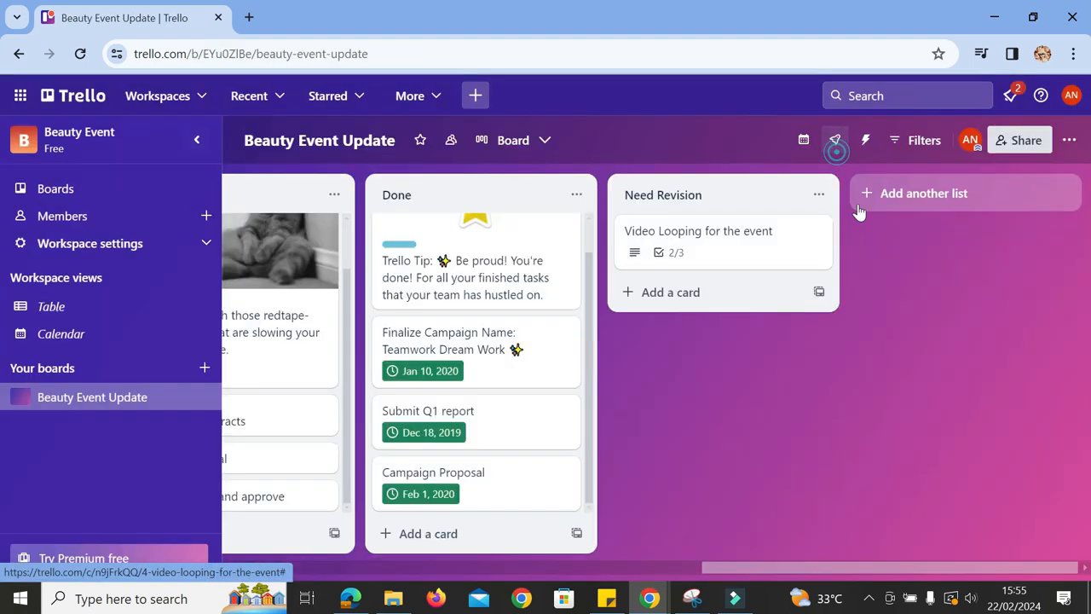
Reopen the Video Looping card, mark the Filter Revision checklist item as complete and close the card
left_click(727, 252)
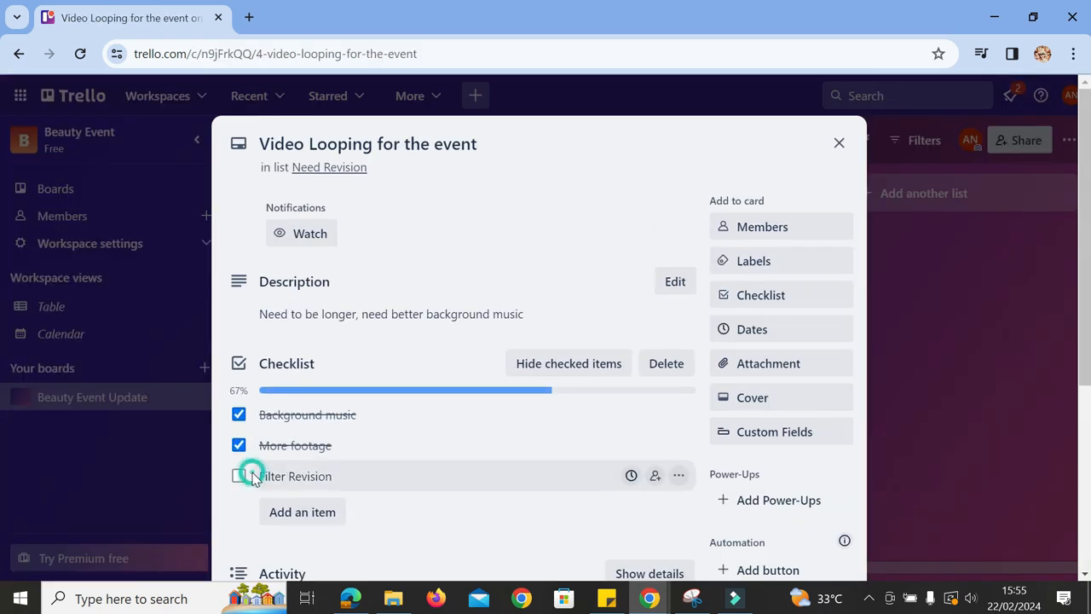
left_click(250, 477)
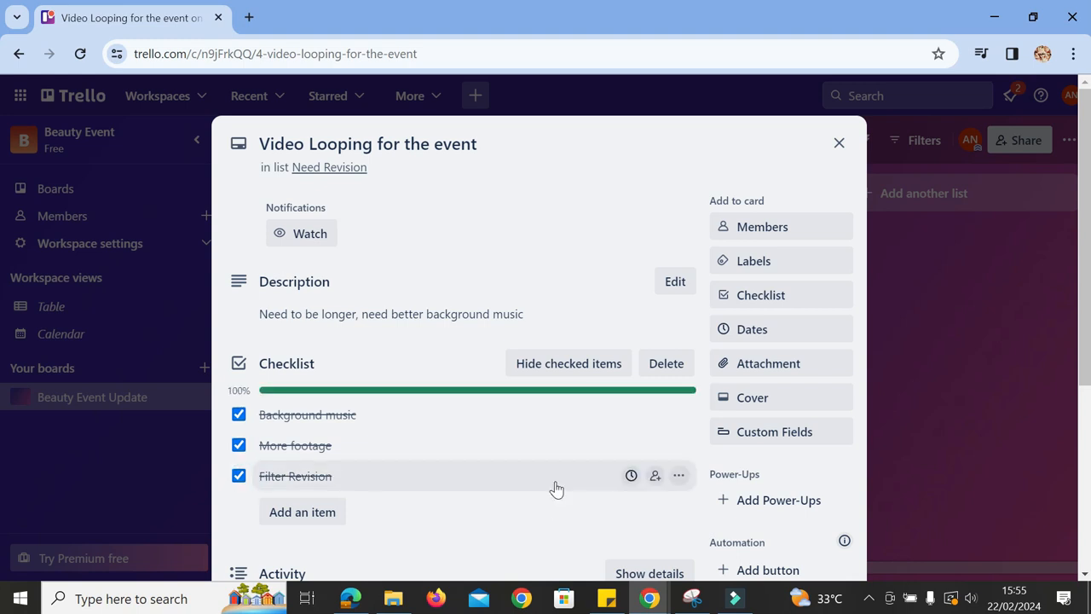
scroll(599, 463, "down", 2)
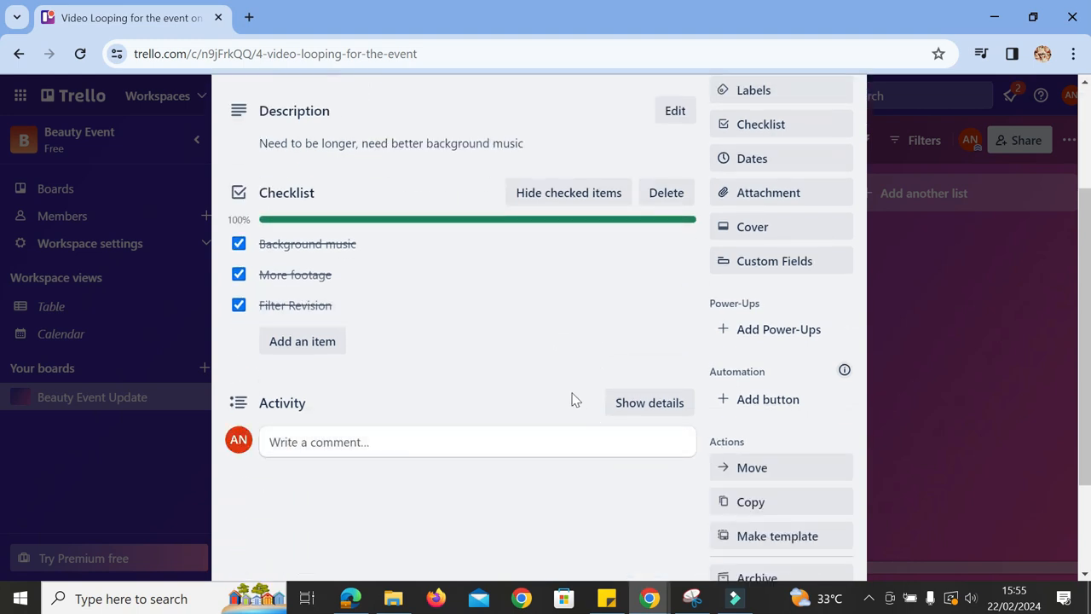
scroll(561, 417, "up", 1)
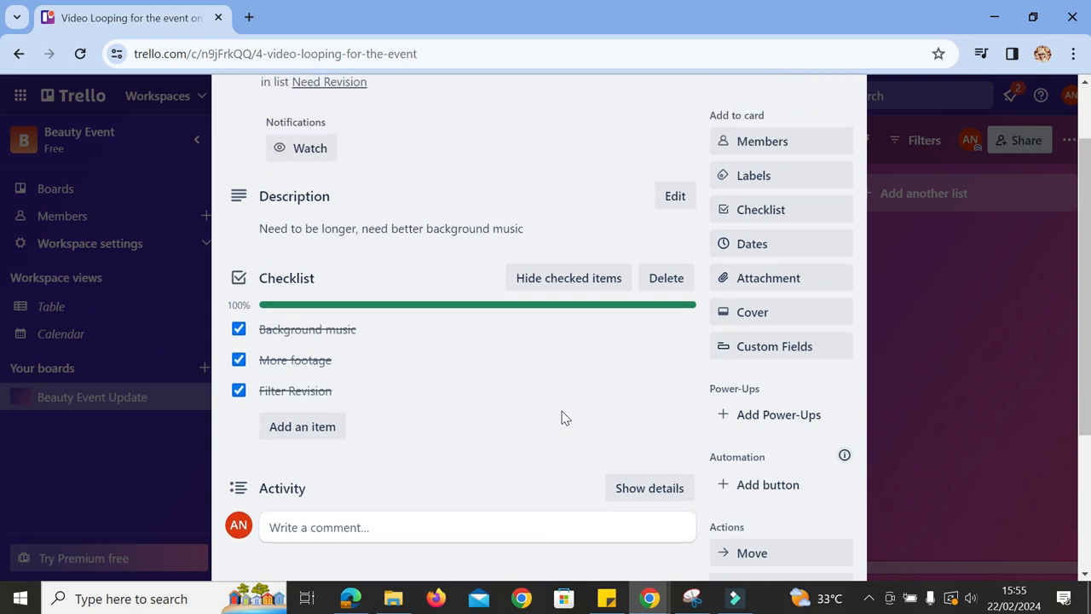
scroll(561, 416, "down", 2)
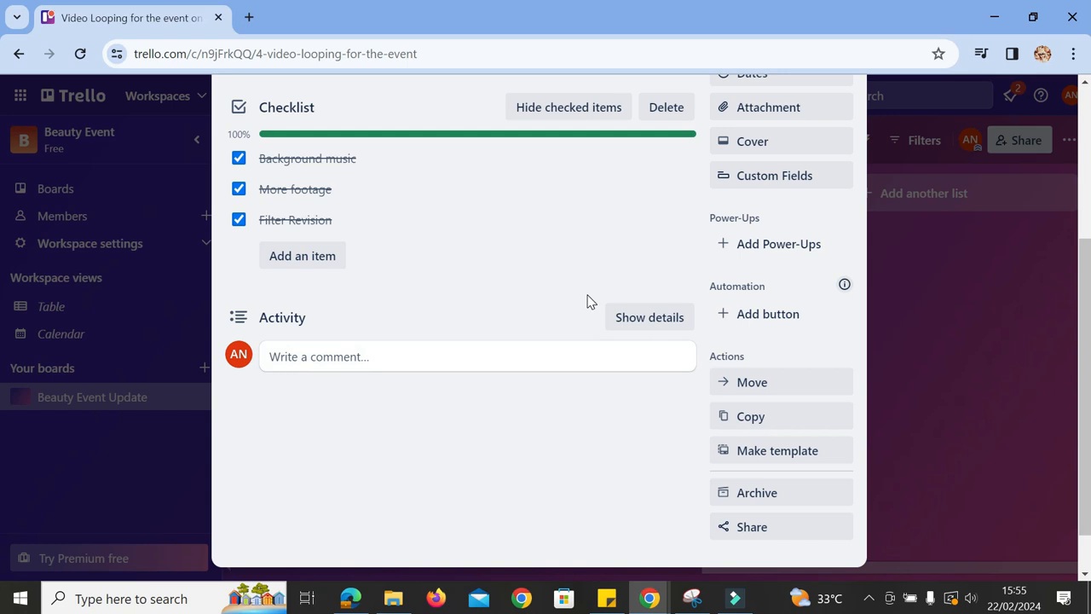
scroll(608, 277, "up", 3)
left_click(838, 142)
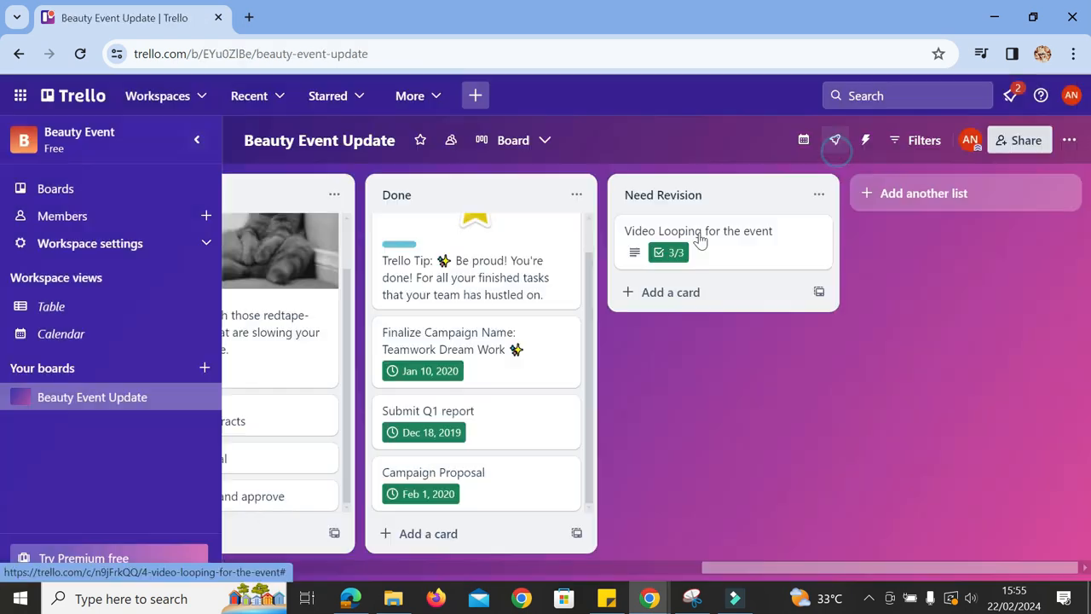